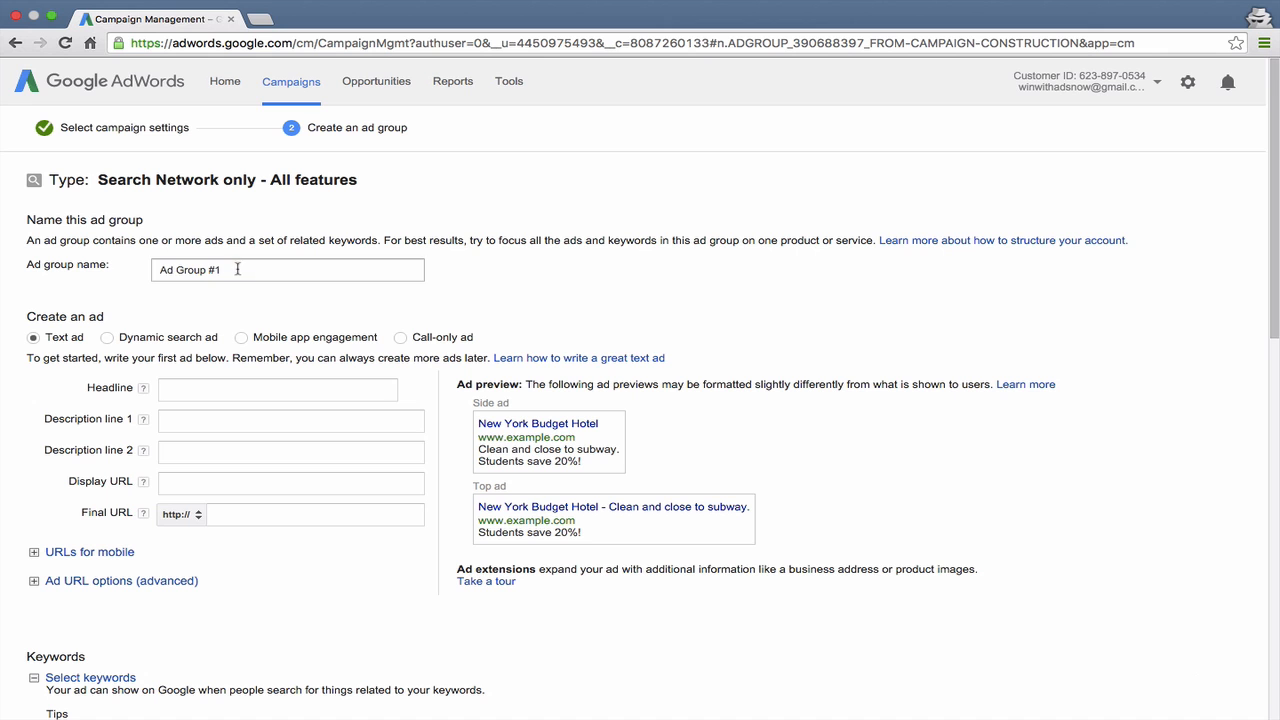
Step: Name the ad group "Buy Umbrellas"
left_click_drag(240, 269, 147, 273)
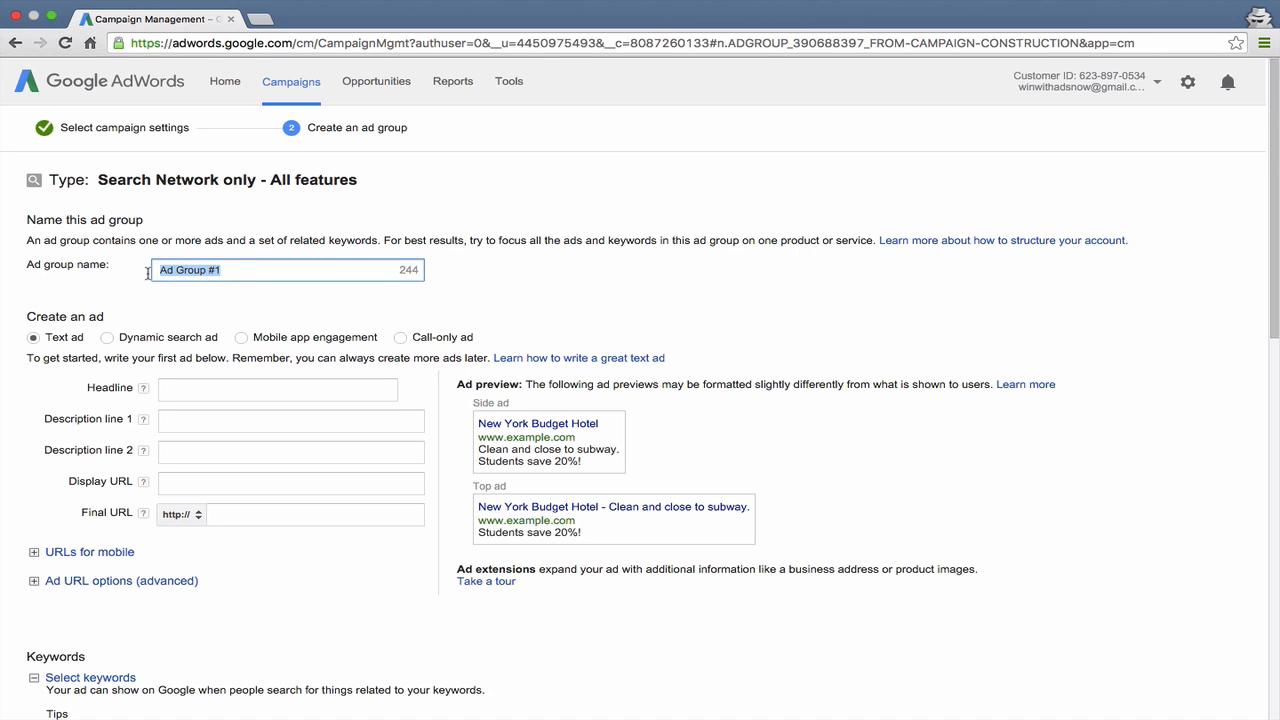
type("Buy Umbrellas")
left_click(284, 215)
scroll(260, 302, "down", 1)
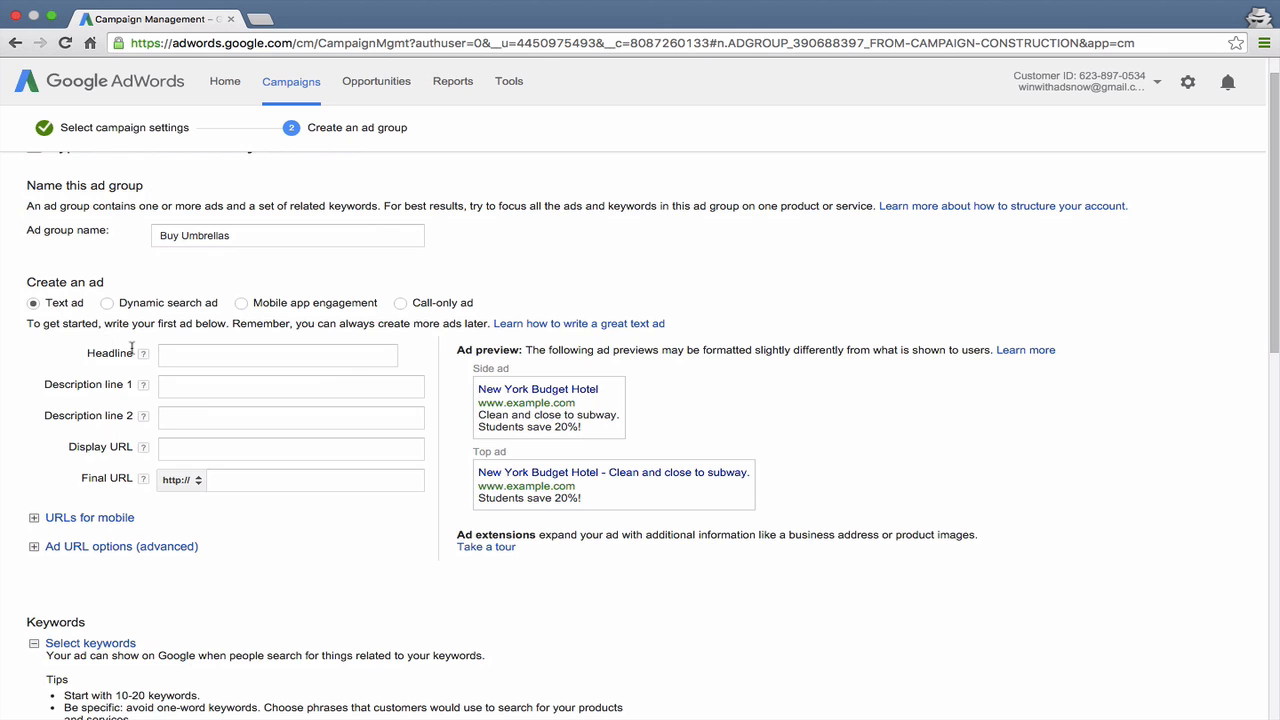
Step: Look through the dynamic search, mobile app engagement and call-only ad types, and return to the text ad
left_click(230, 351)
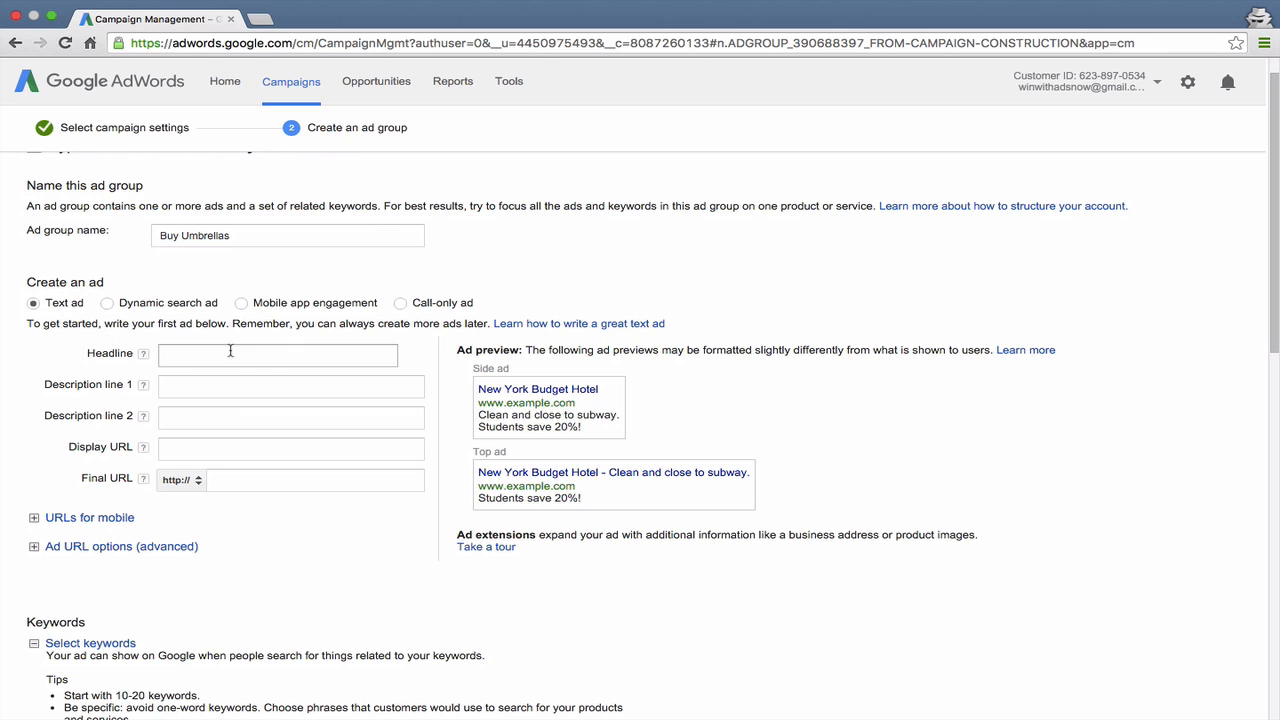
left_click(156, 306)
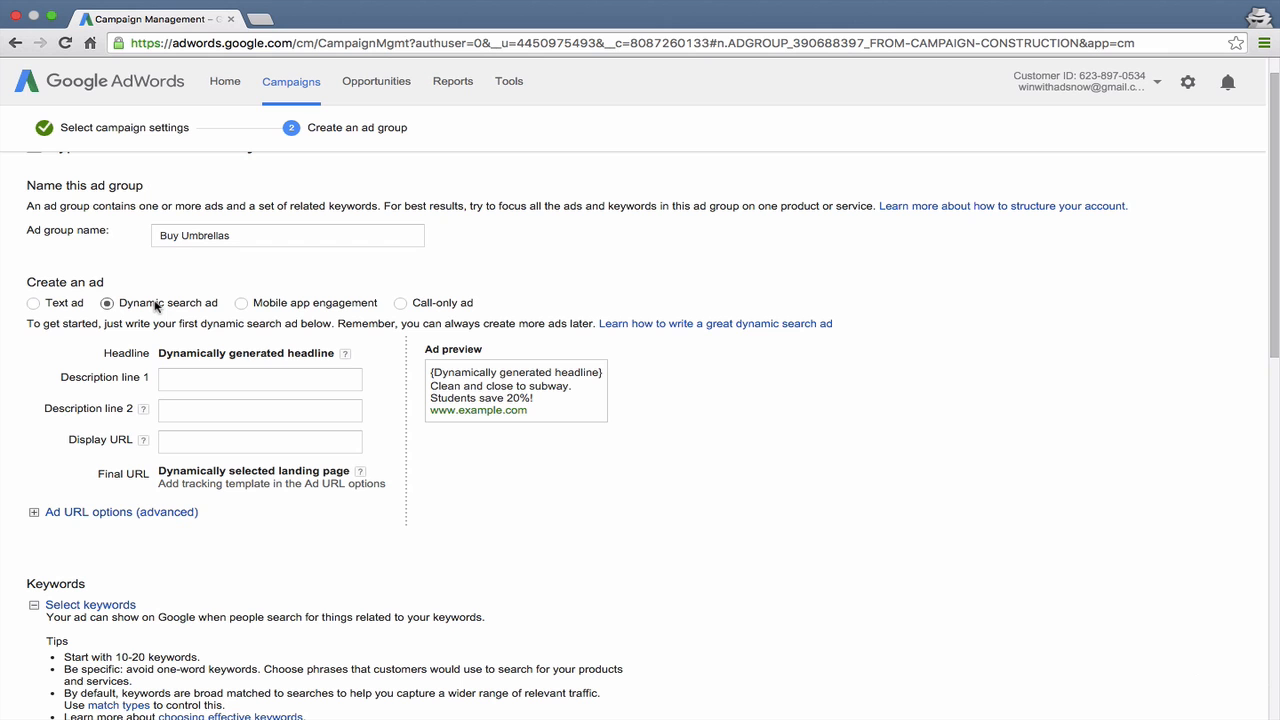
left_click(277, 305)
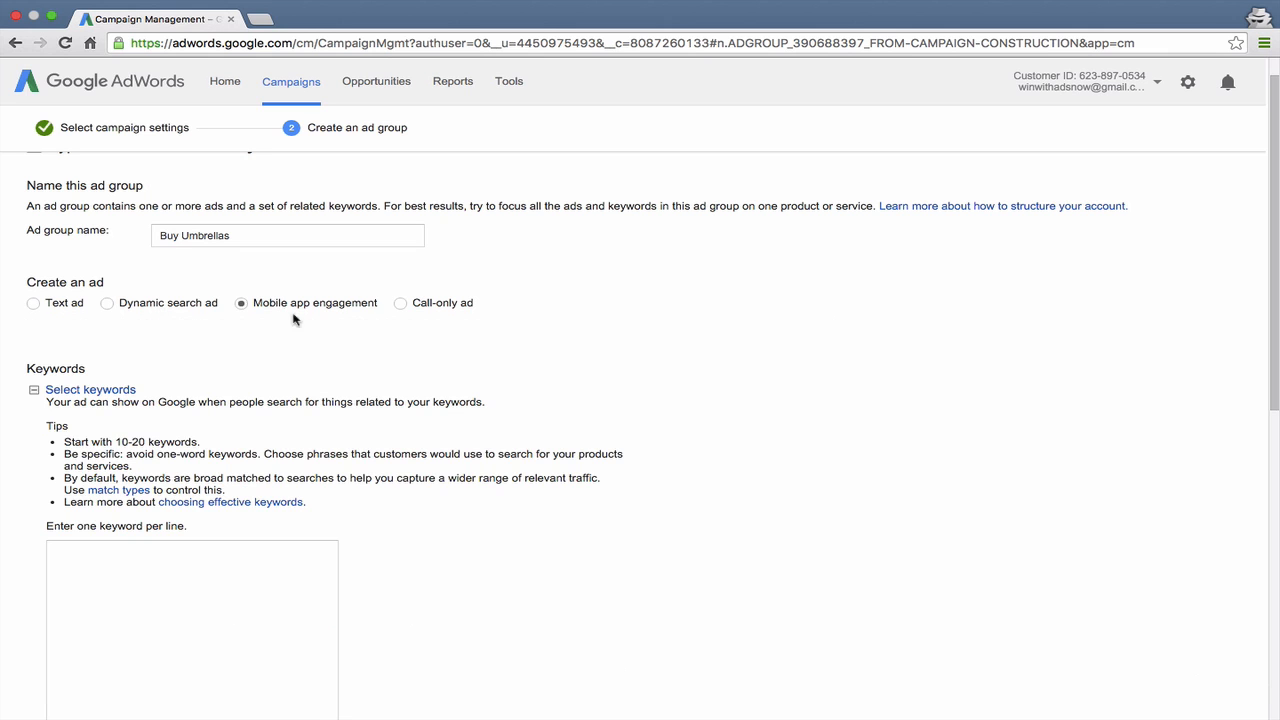
left_click(417, 305)
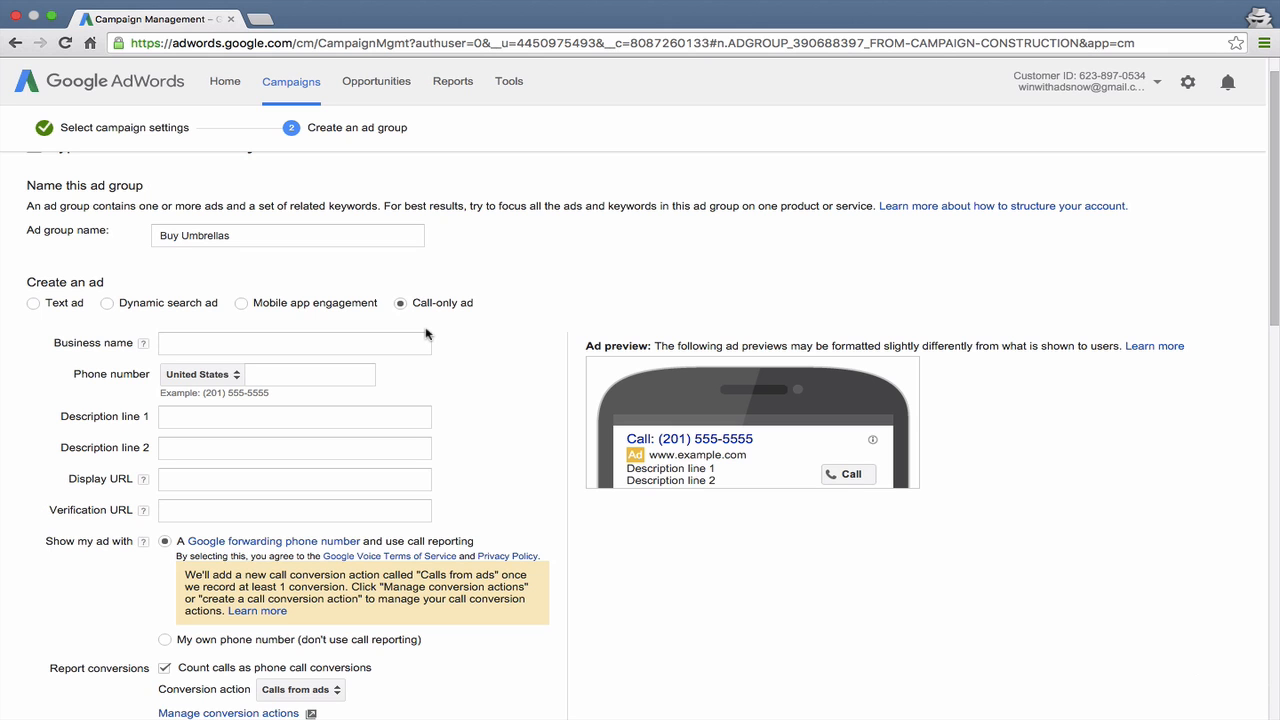
left_click(35, 304)
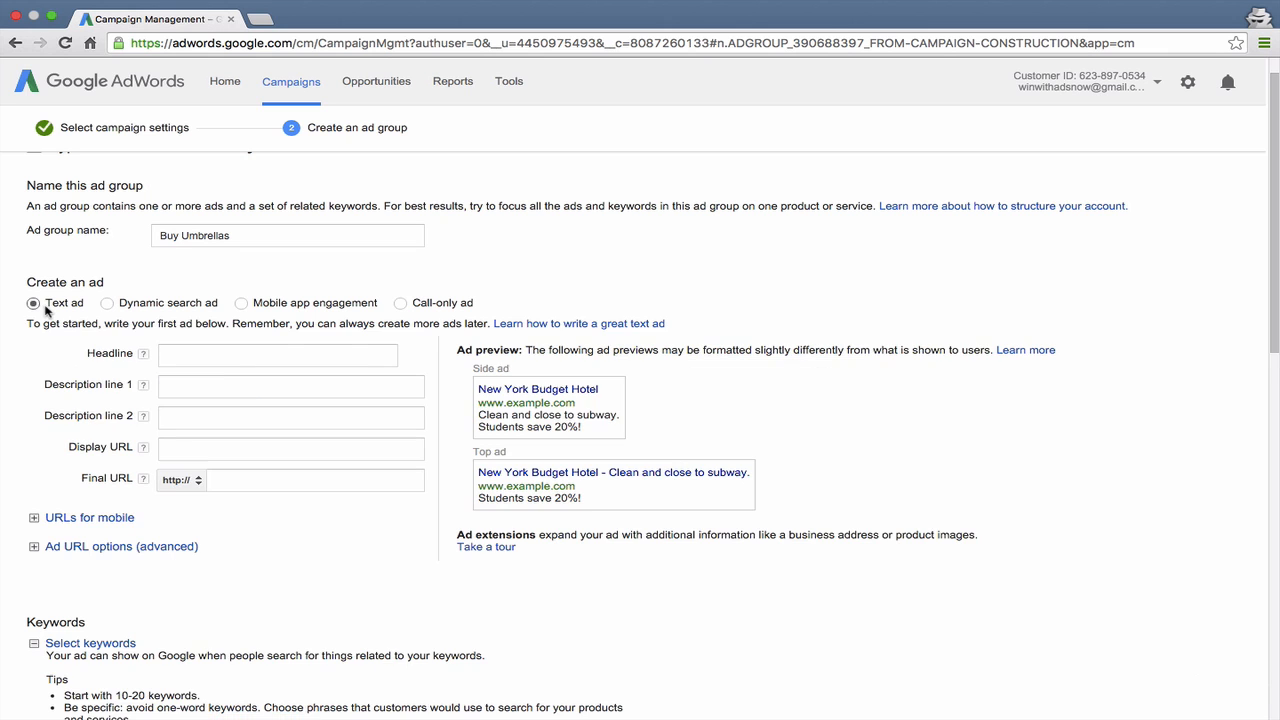
Step: Enter "Buy umbrellas" as the headline of the text ad
left_click(237, 355)
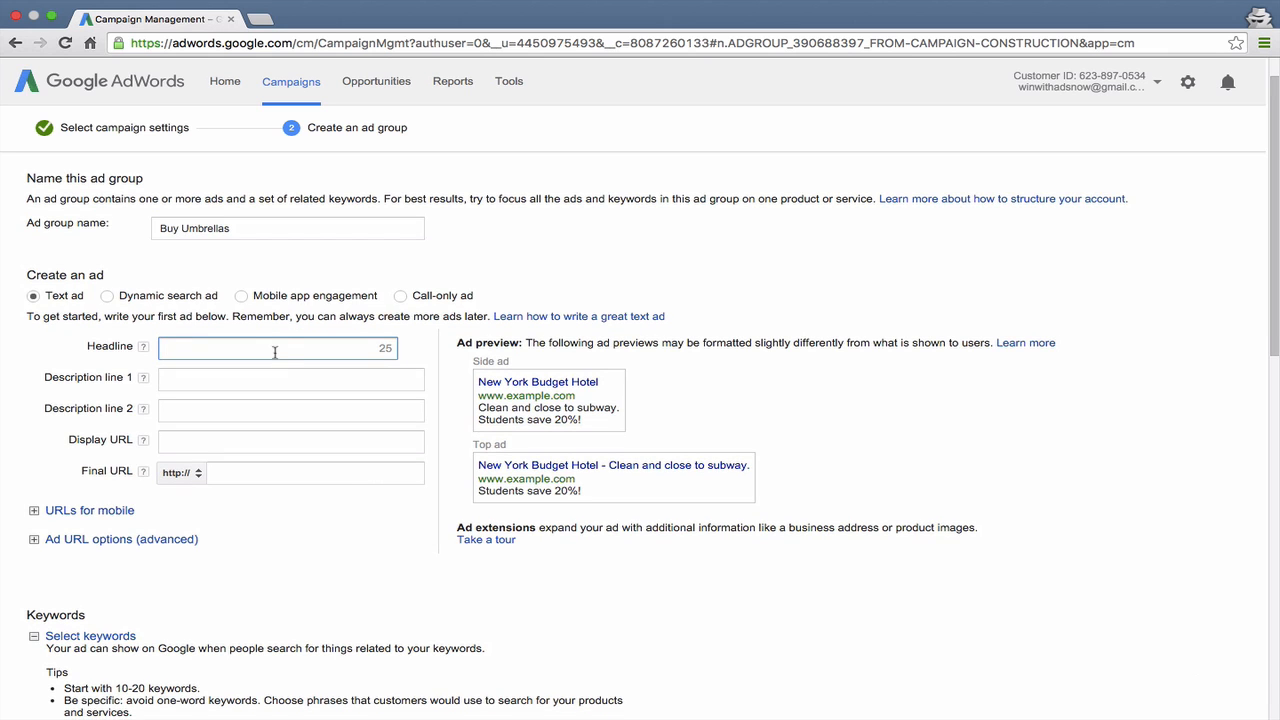
type("Buy ")
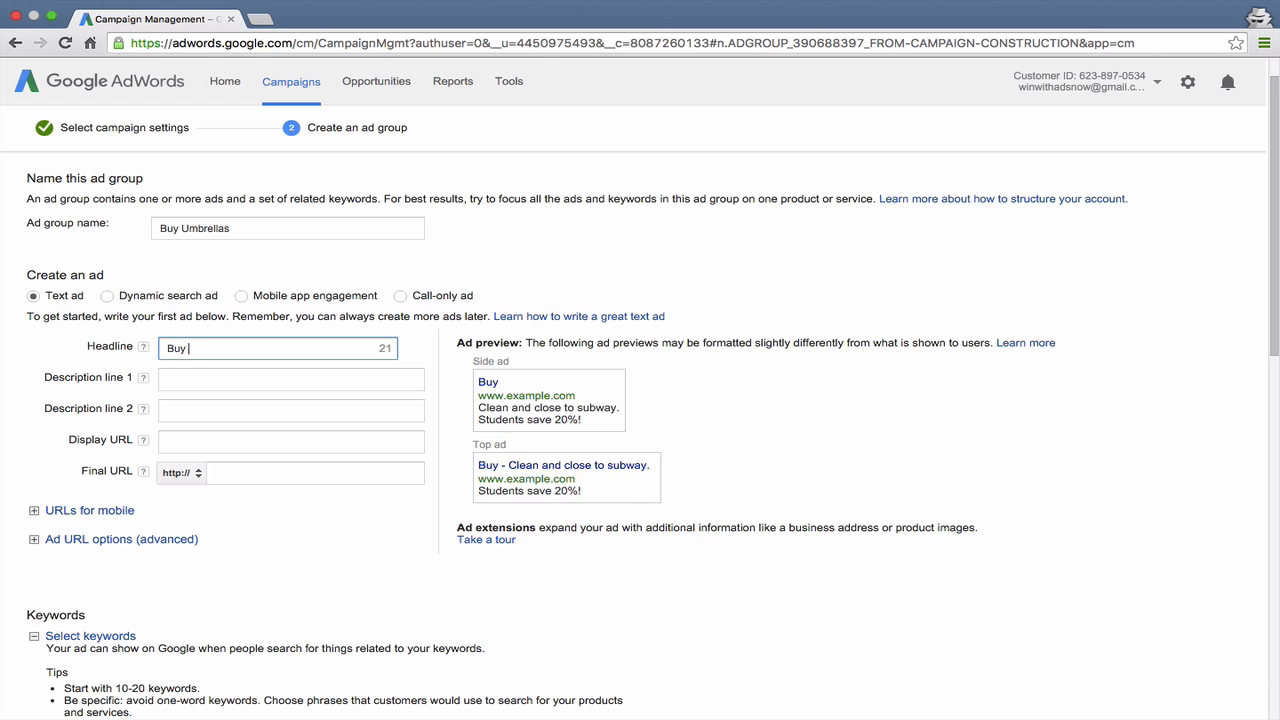
type("umbrella")
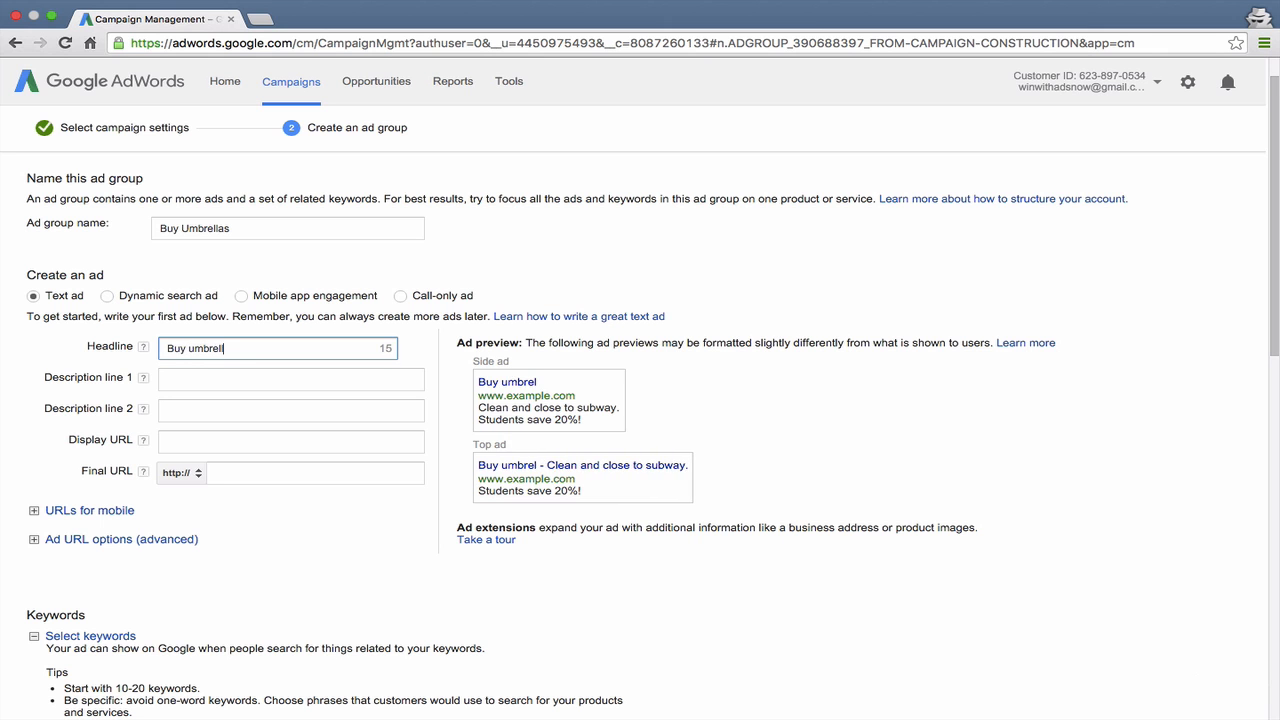
type("s")
Step: Fill in both description lines of the ad with "Test"
left_click(241, 375)
type("Tes ")
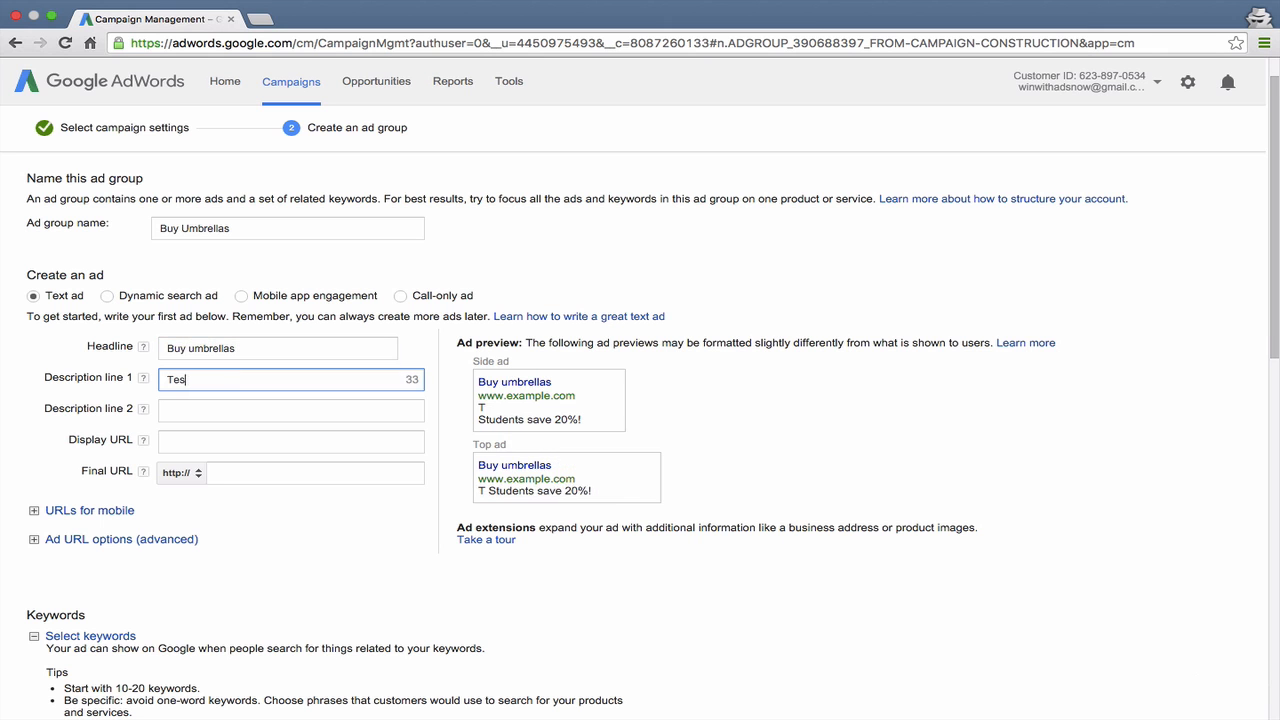
type("t")
left_click(227, 412)
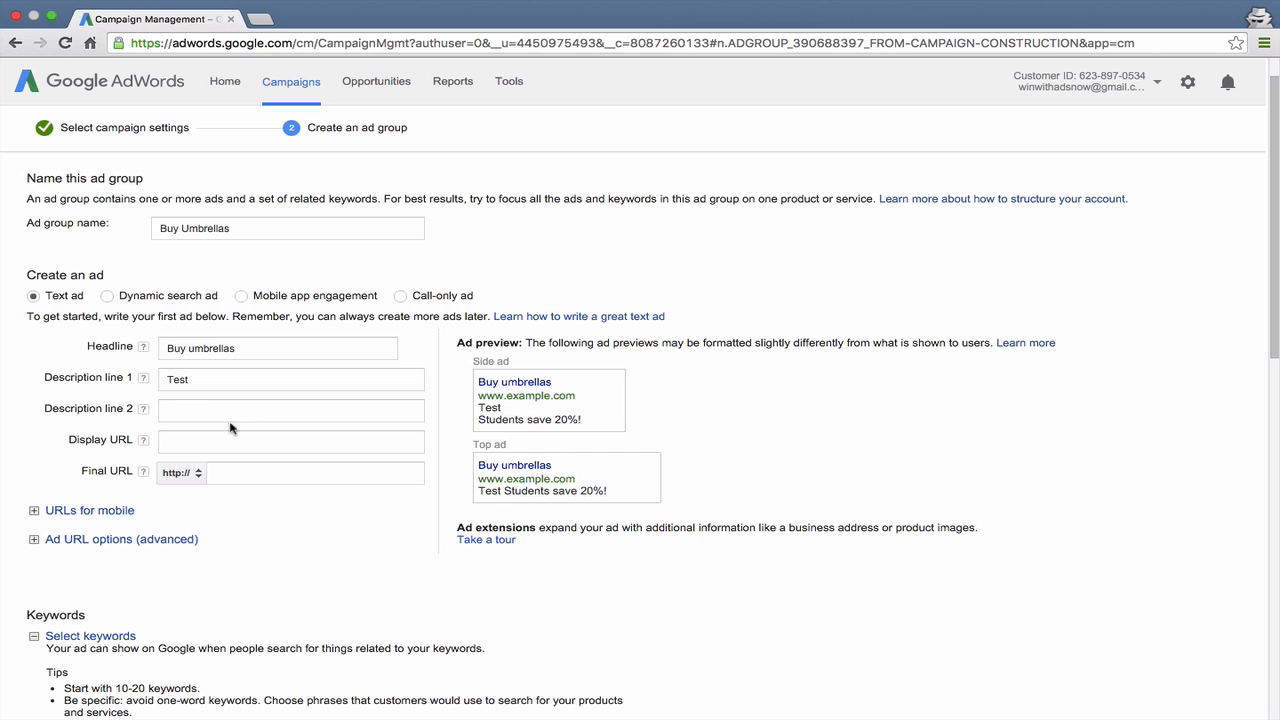
type("Test")
Step: Set the ad's display URL to example.com
left_click(224, 438)
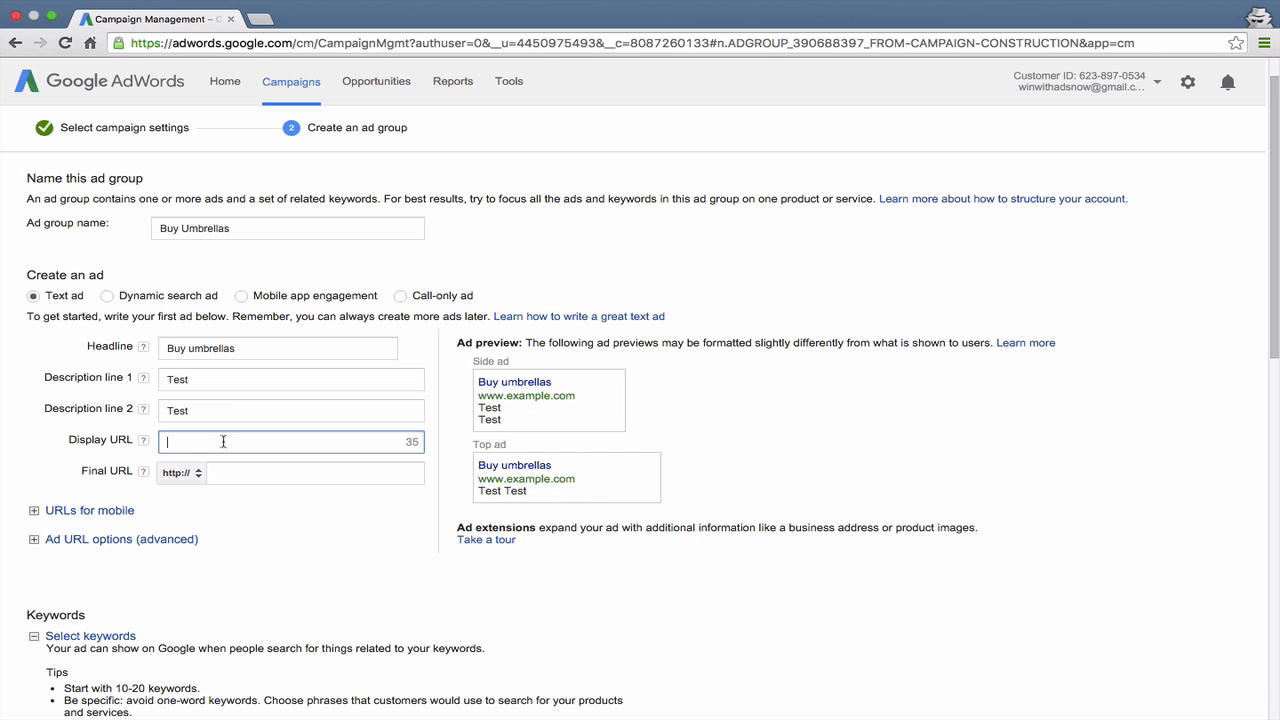
type("exampl")
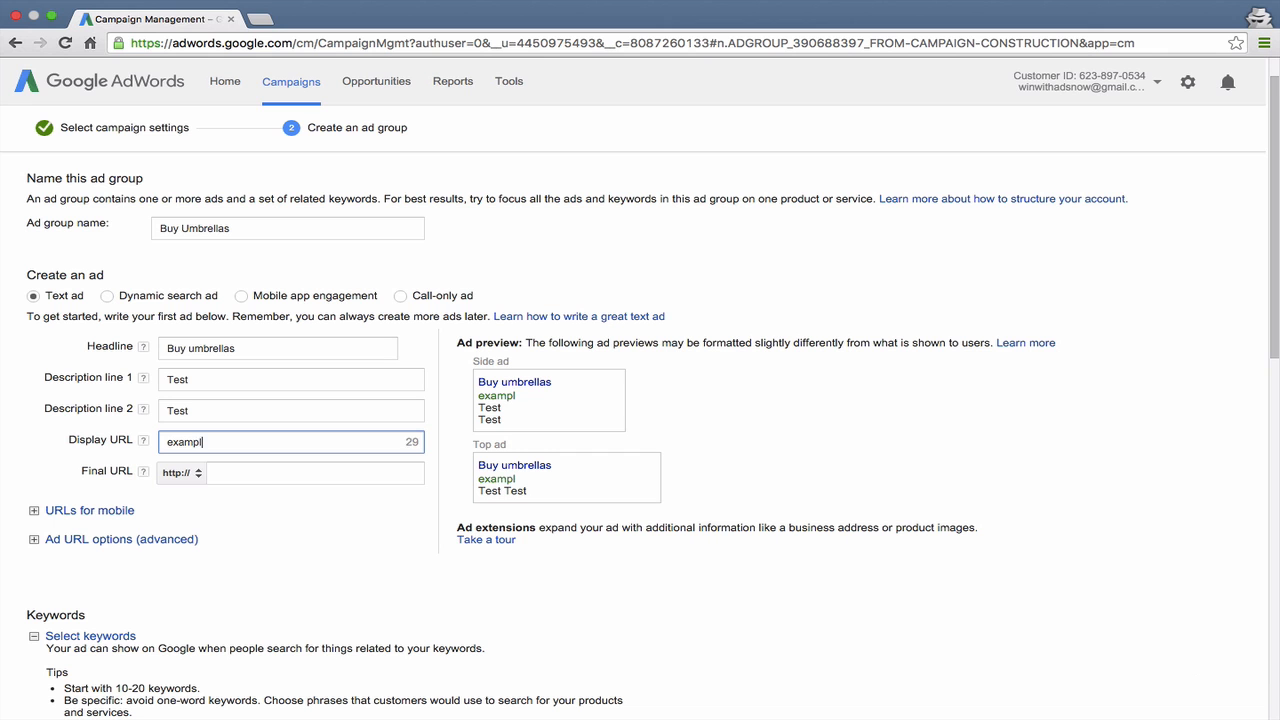
type("e.com")
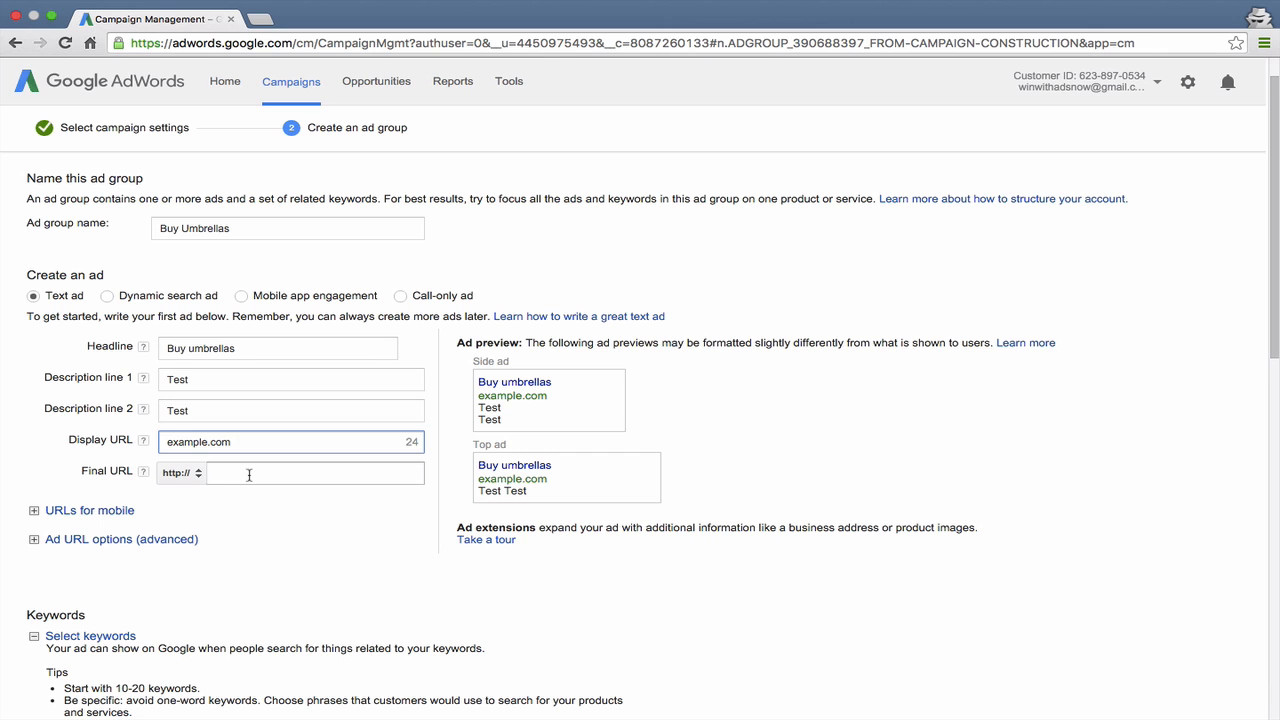
Step: Copy the display URL into the final URL so that it reads example.com
key("super+a")
key("super+c")
left_click(249, 475)
key("super+v")
left_click(249, 475)
key("super+v")
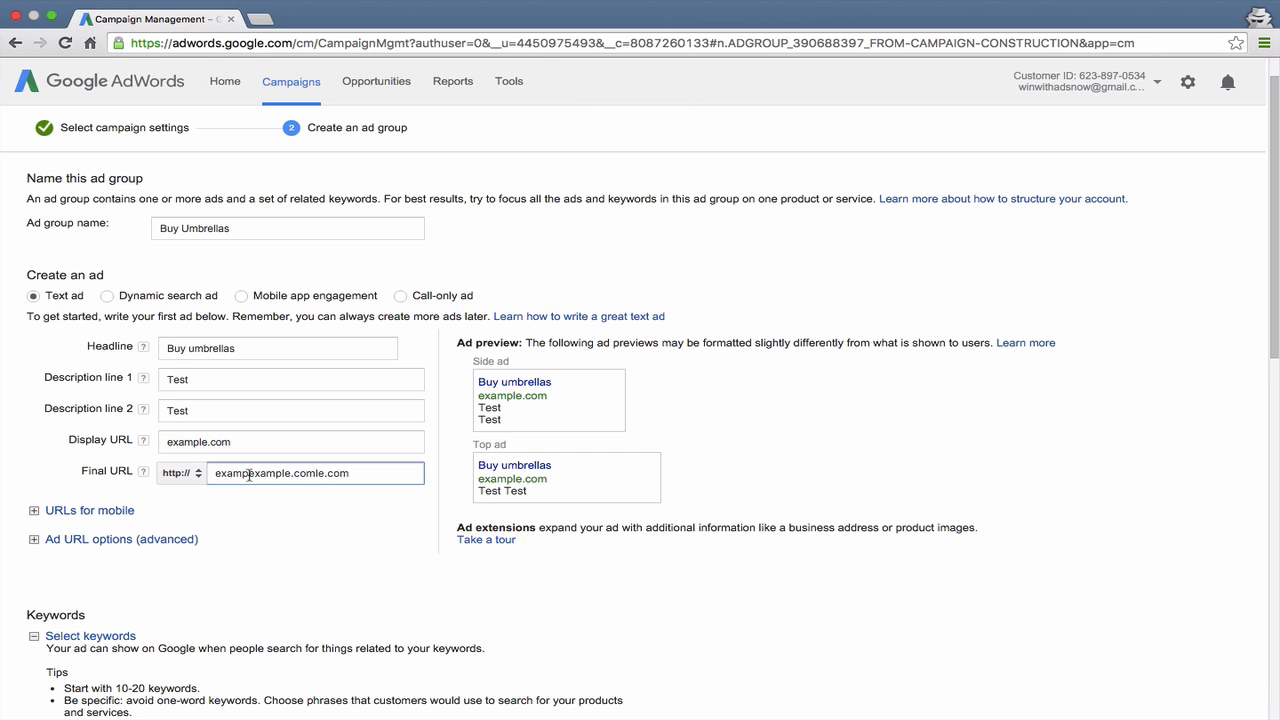
key("super+a")
key("super+v")
left_click(270, 527)
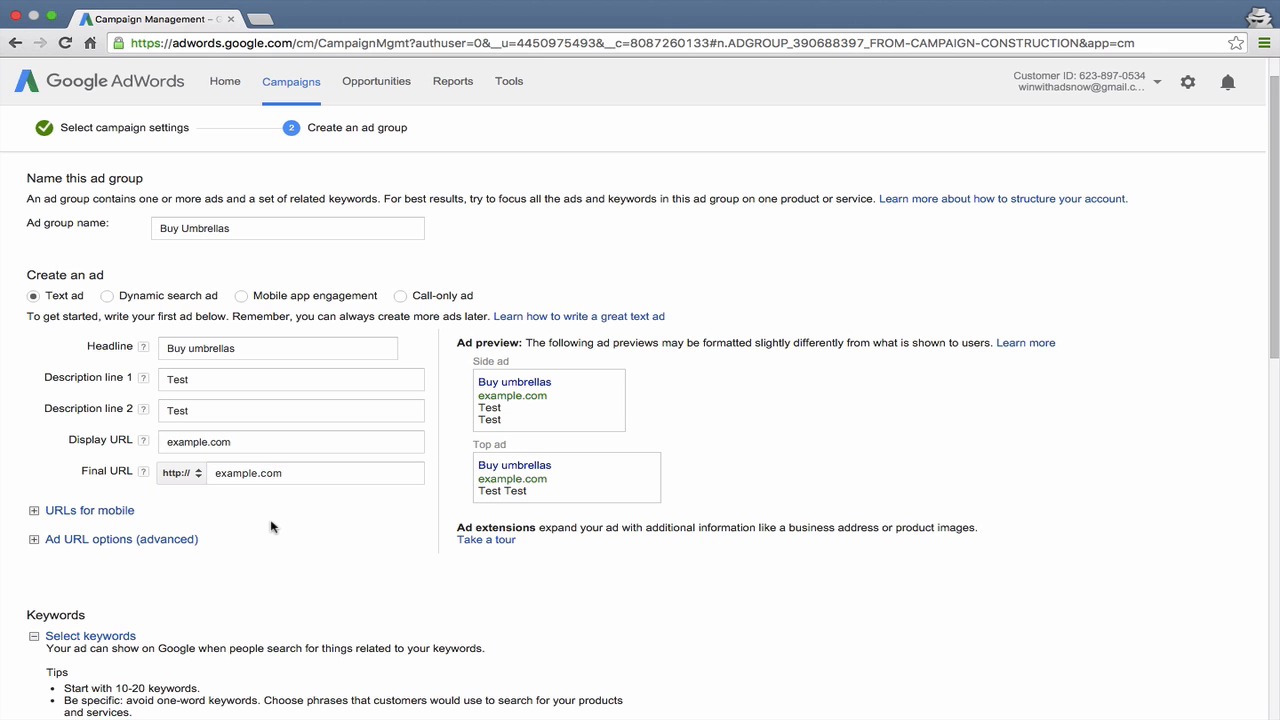
Step: Add the broad match modifier keyword "+buy +umbrellas" to the ad group
scroll(286, 560, "down", 1)
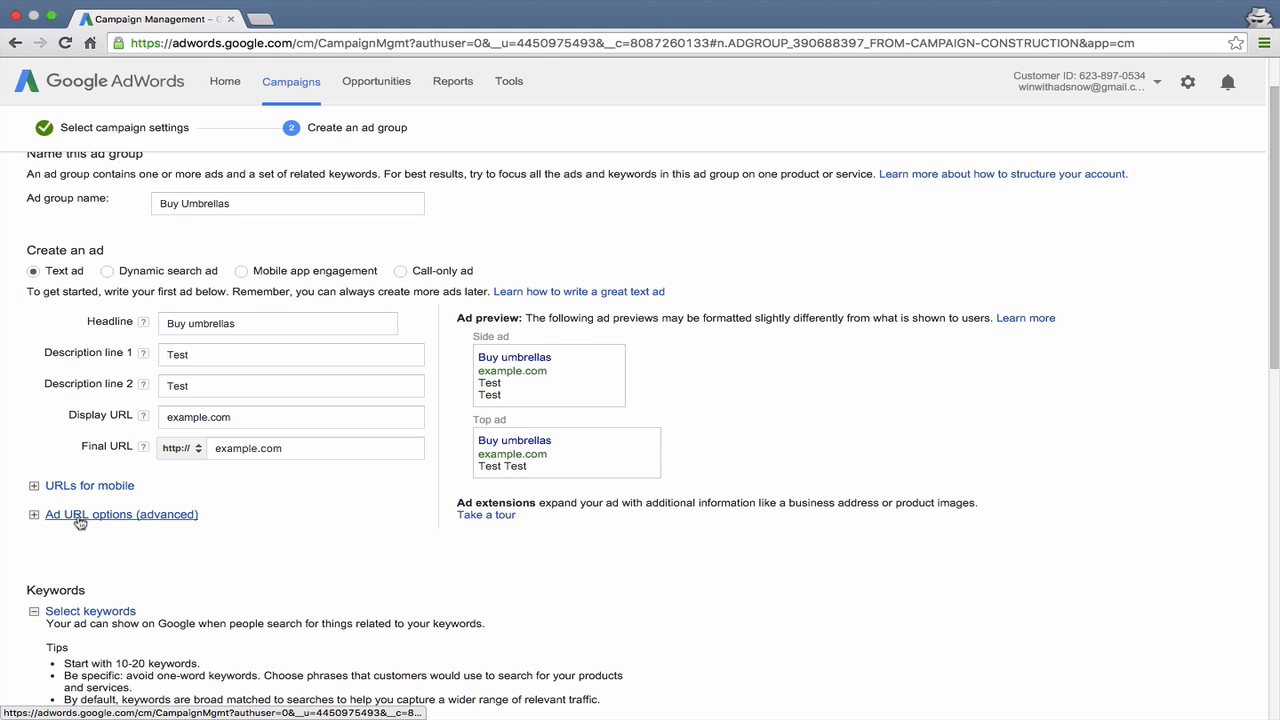
scroll(80, 522, "down", 10)
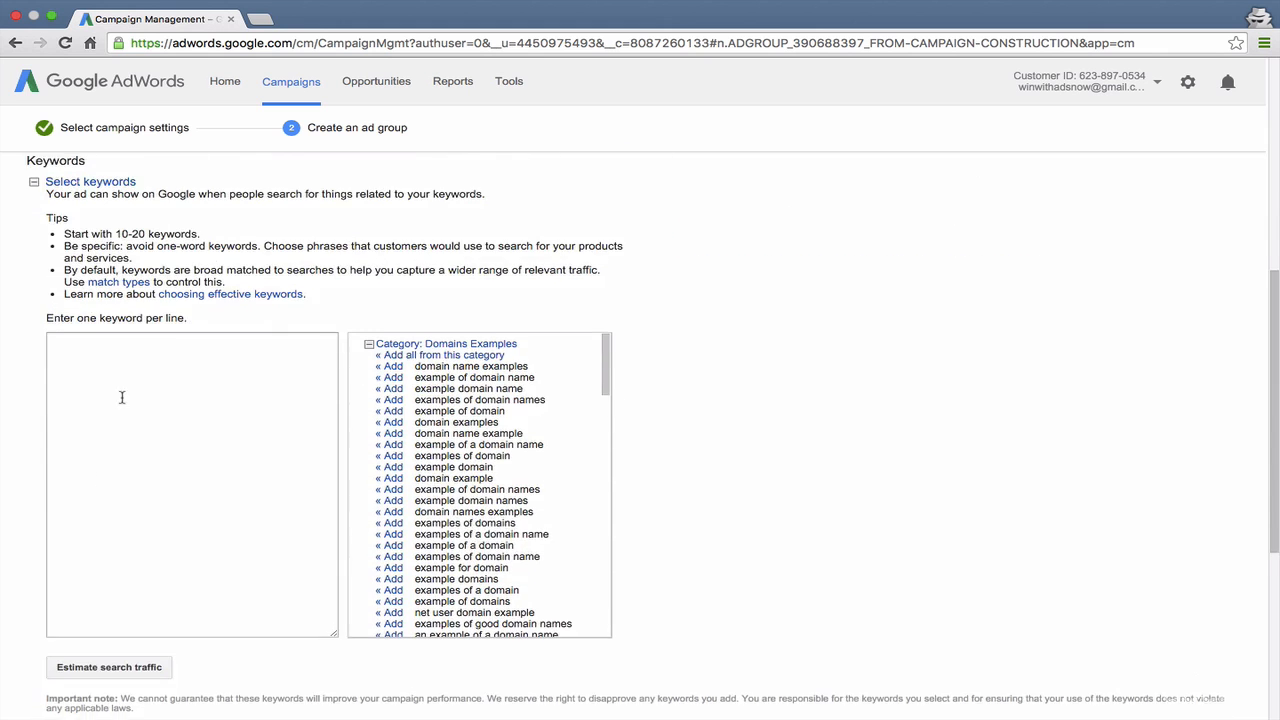
scroll(122, 397, "up", 1)
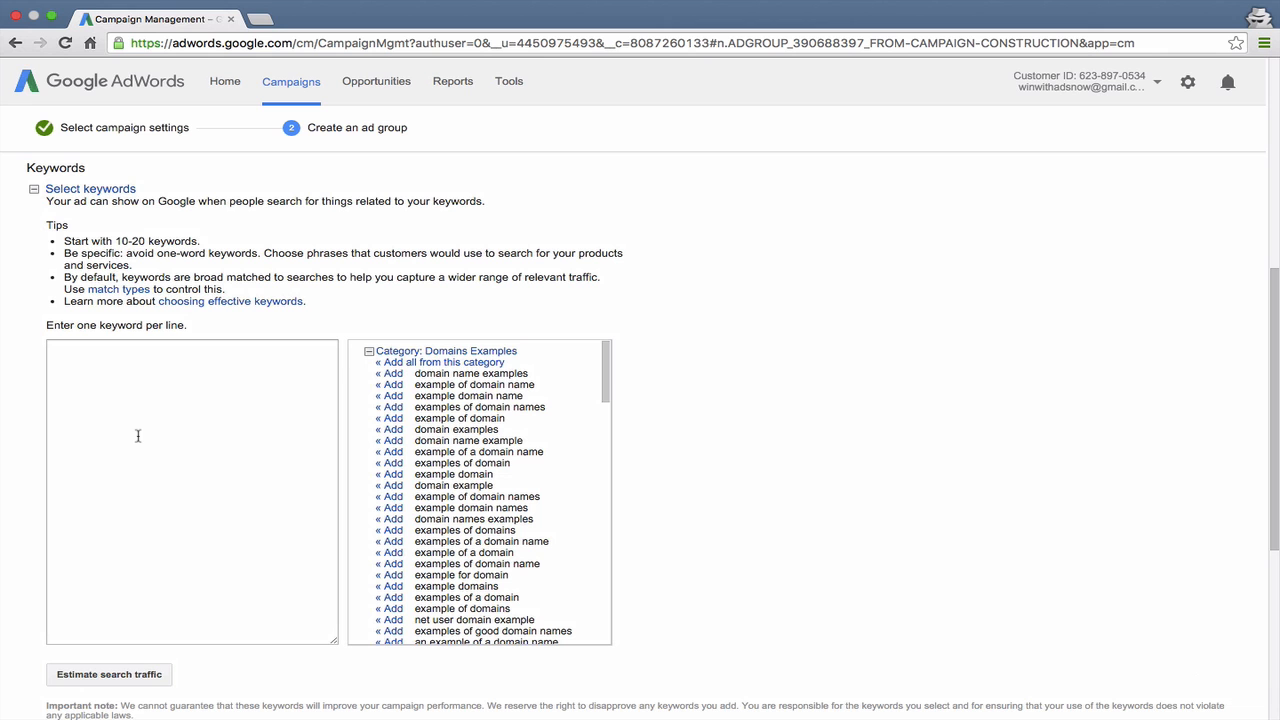
left_click(138, 435)
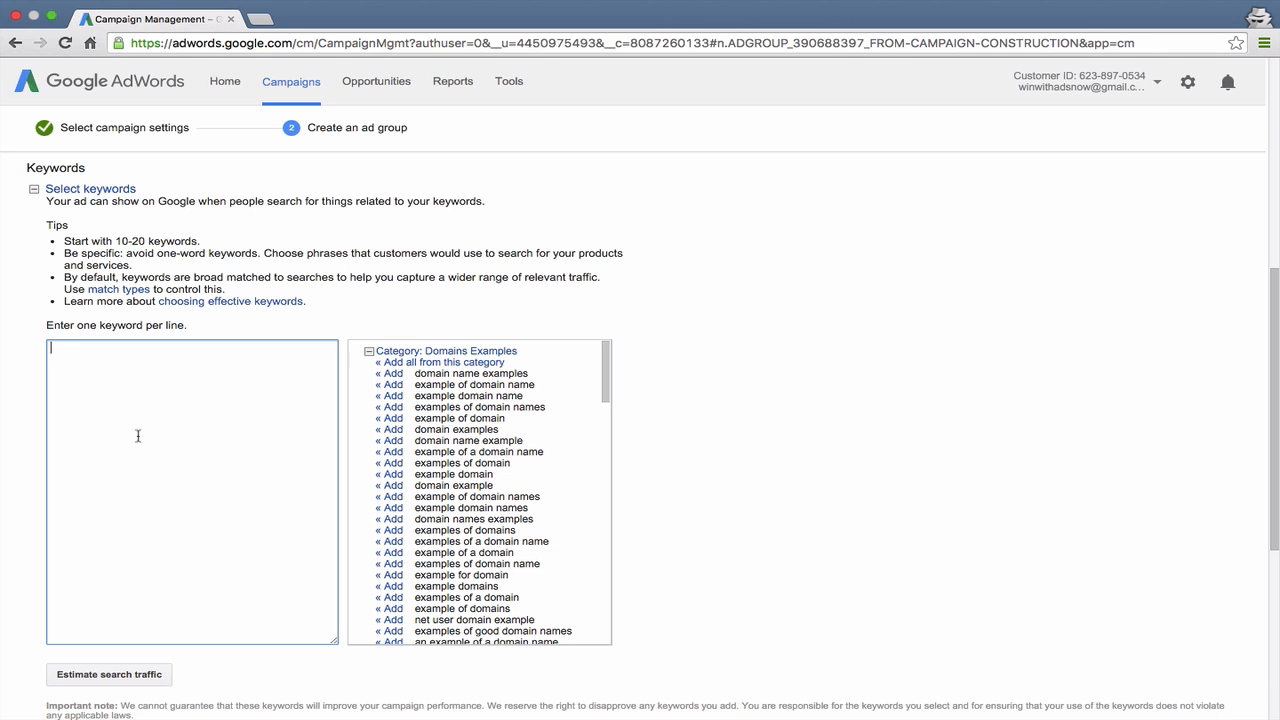
type("+buy +umbrellas")
Step: Check the ad group's default maximum CPC bid and save the ad group, postponing the billing setup
scroll(134, 426, "down", 1)
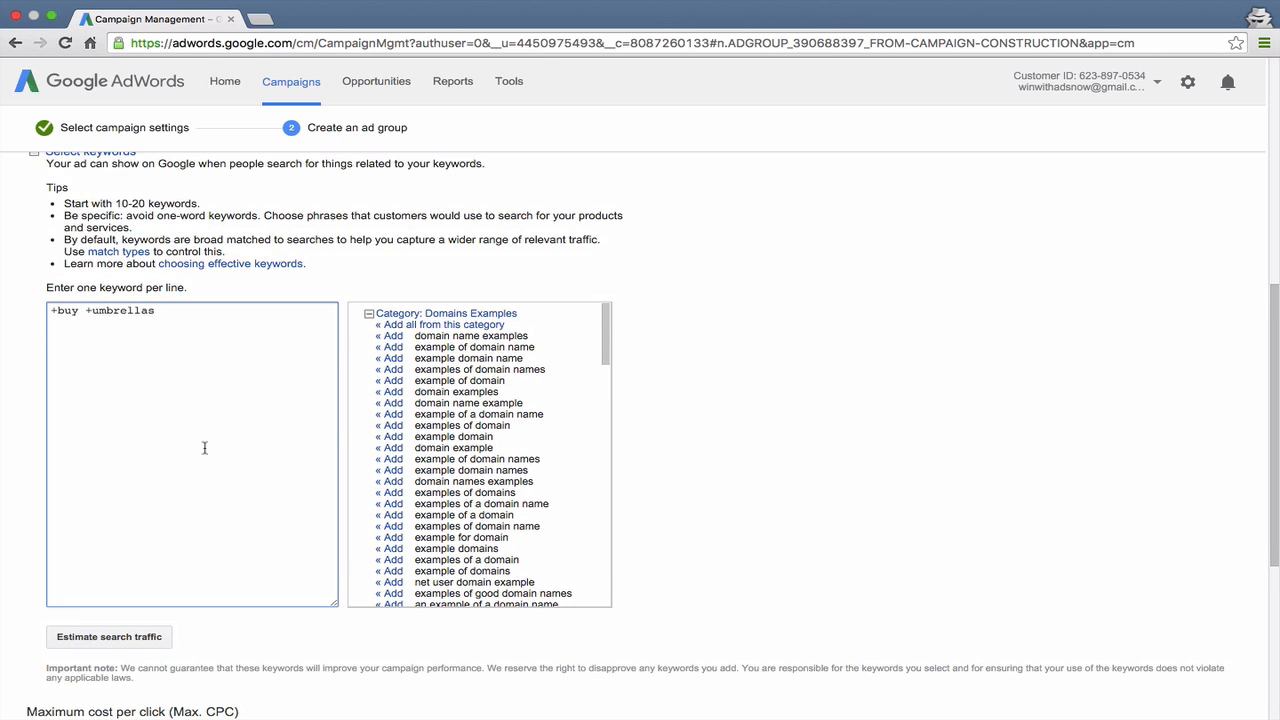
scroll(205, 448, "down", 3)
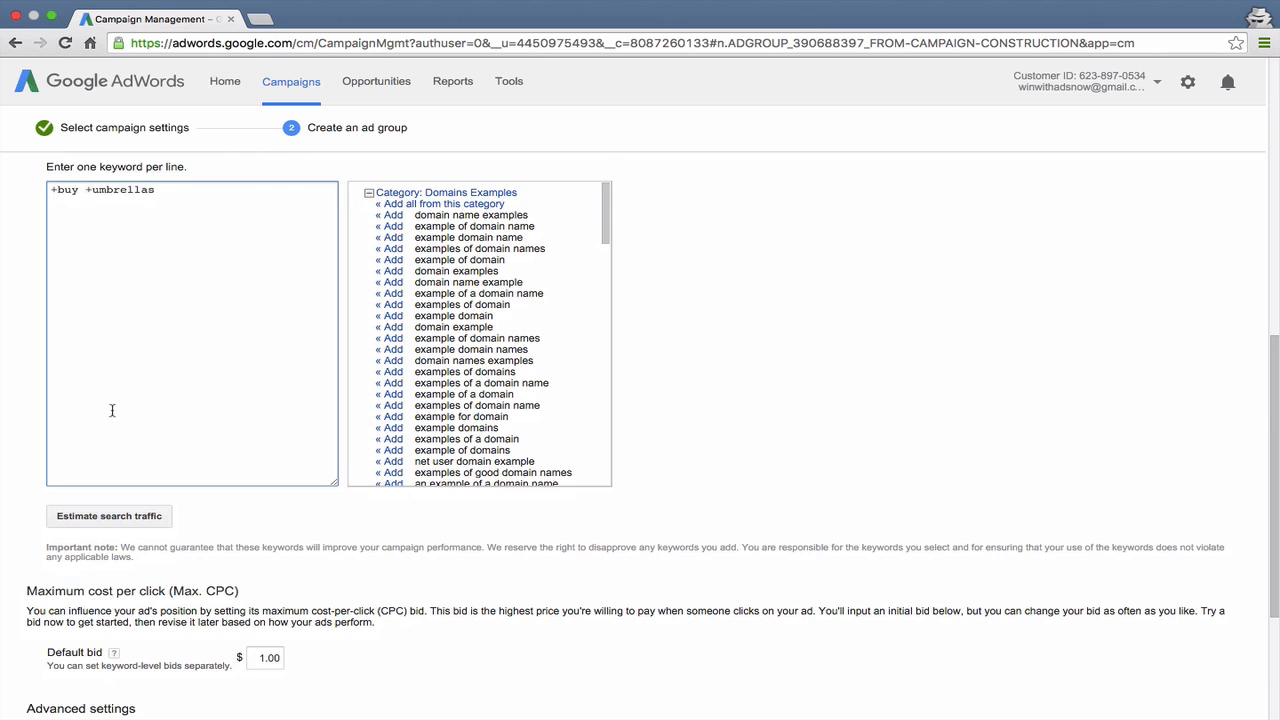
scroll(130, 458, "down", 4)
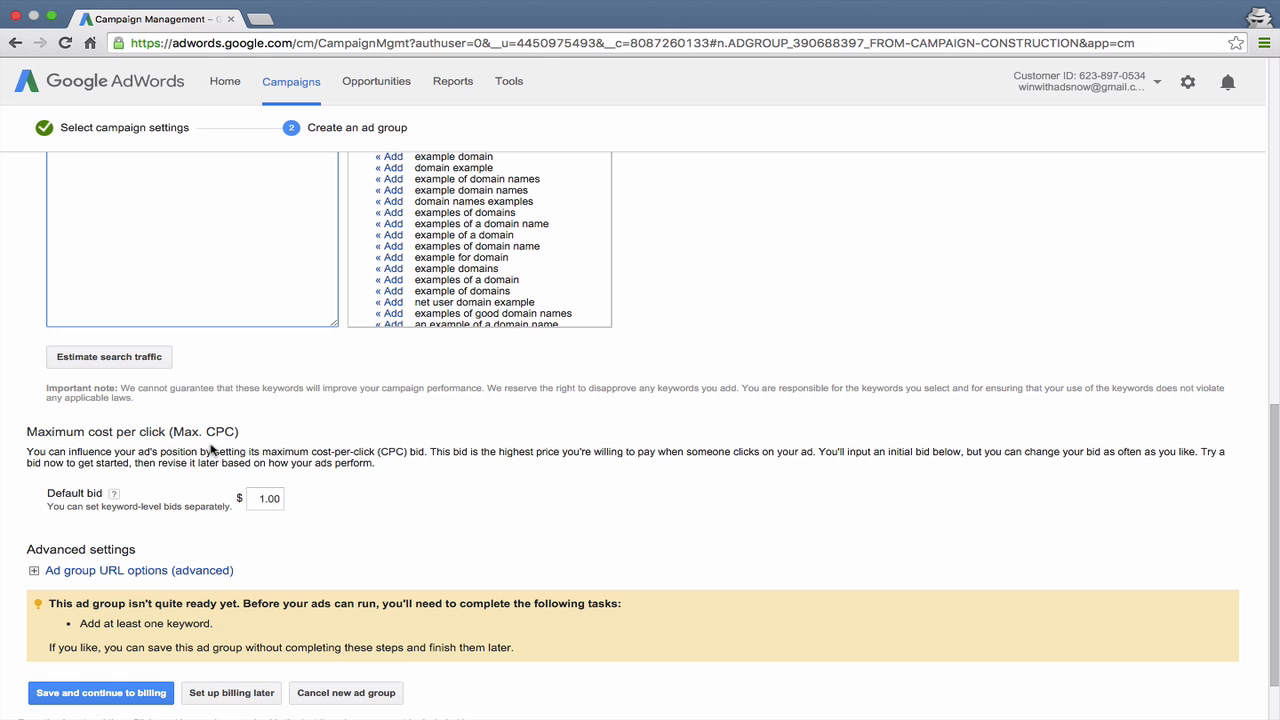
scroll(210, 450, "down", 2)
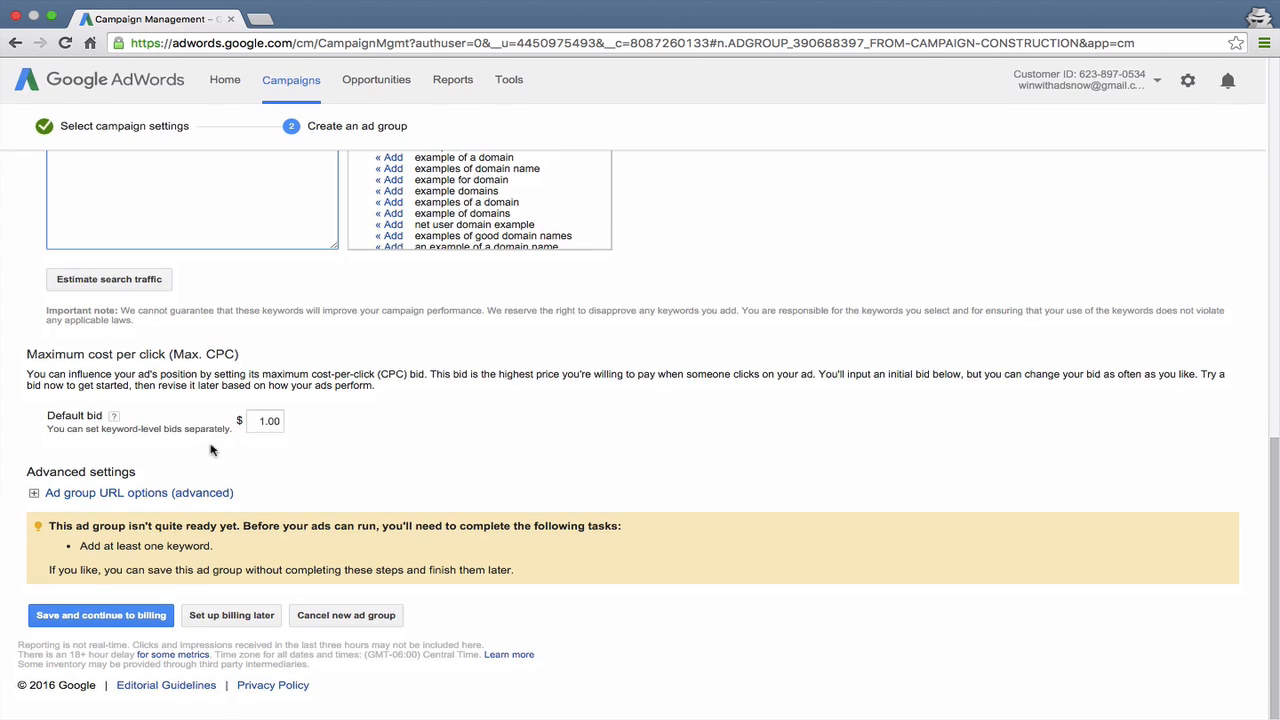
left_click(258, 430)
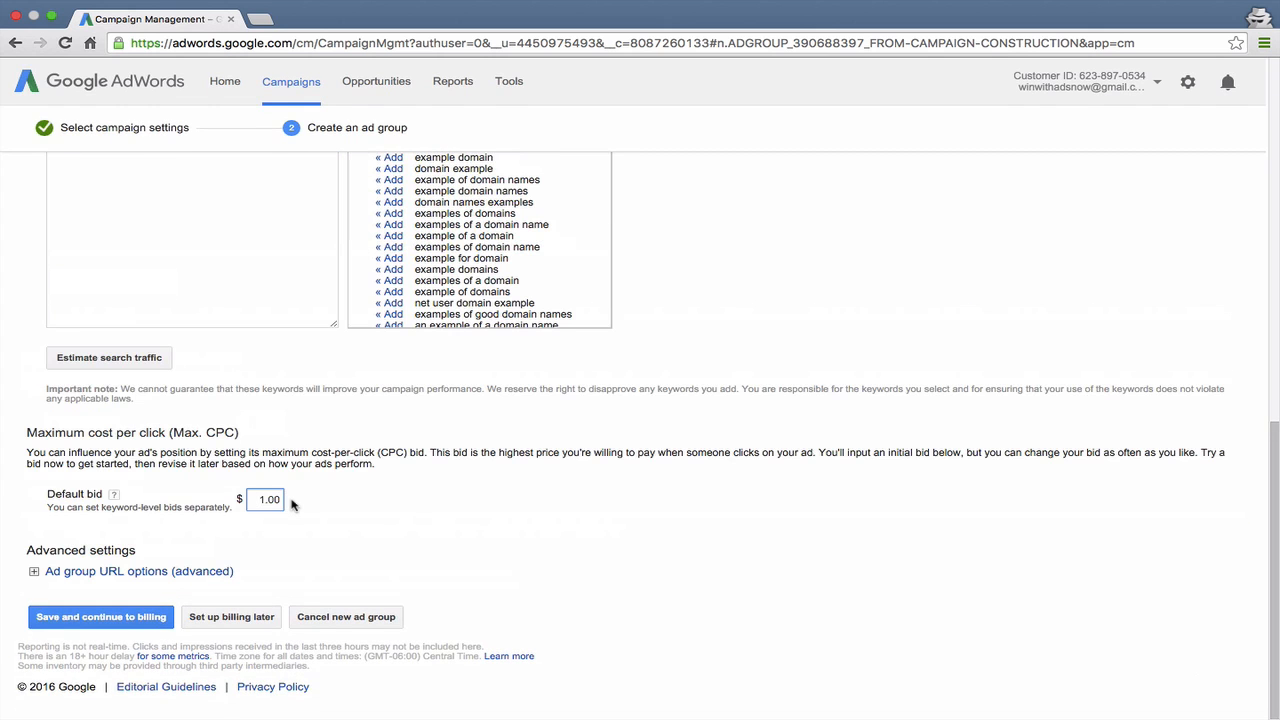
left_click(346, 550)
left_click(220, 619)
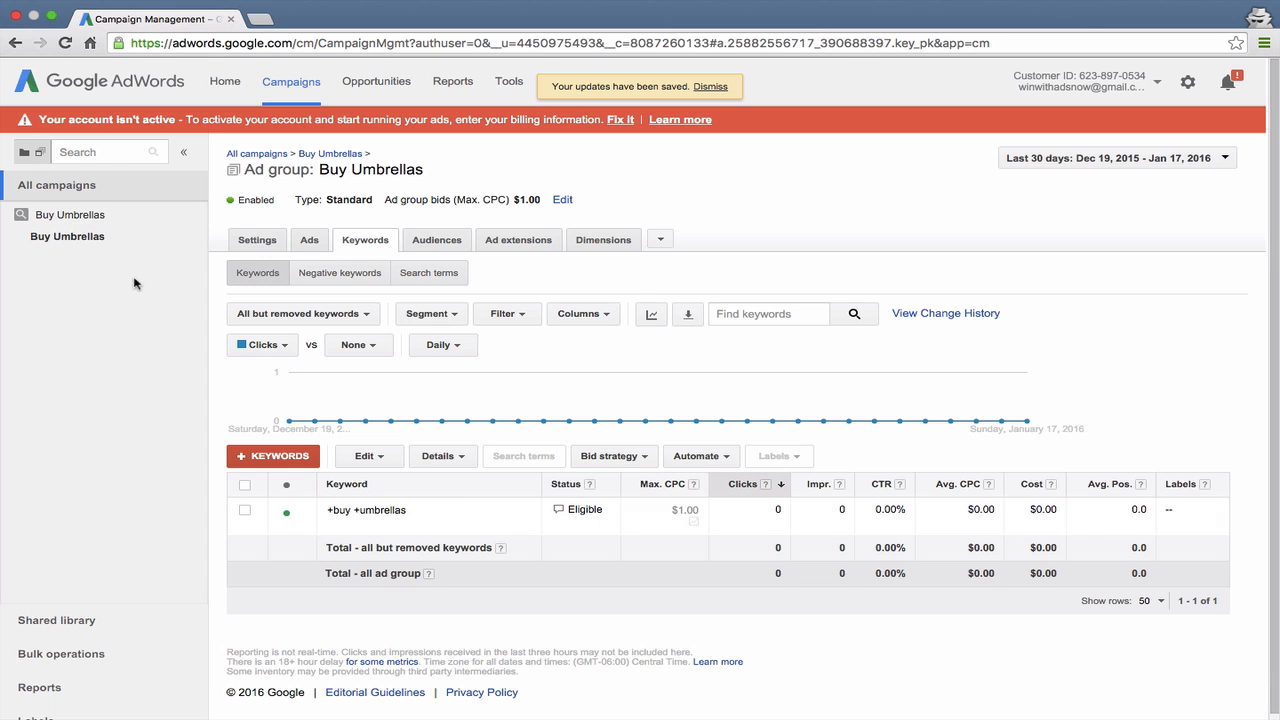
Step: Open the Buy Umbrellas campaign and review its full settings, from networks and locations to ad scheduling and rotation
left_click(131, 189)
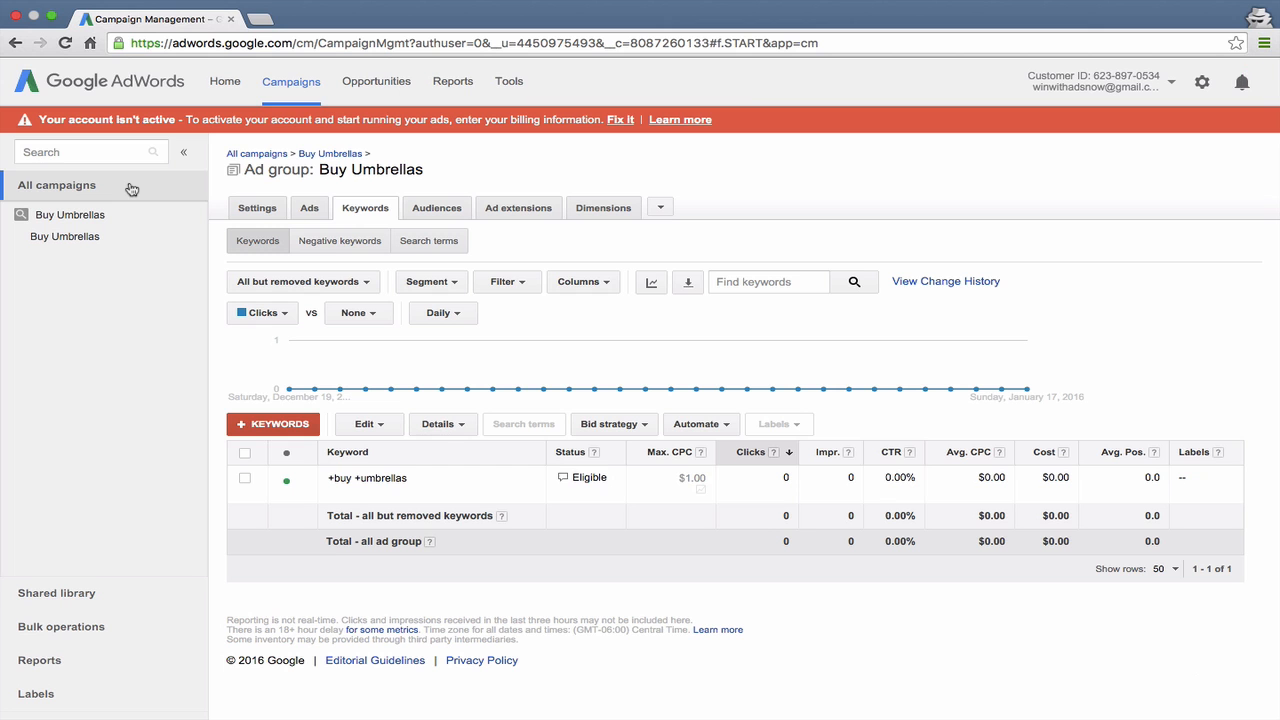
left_click(172, 225)
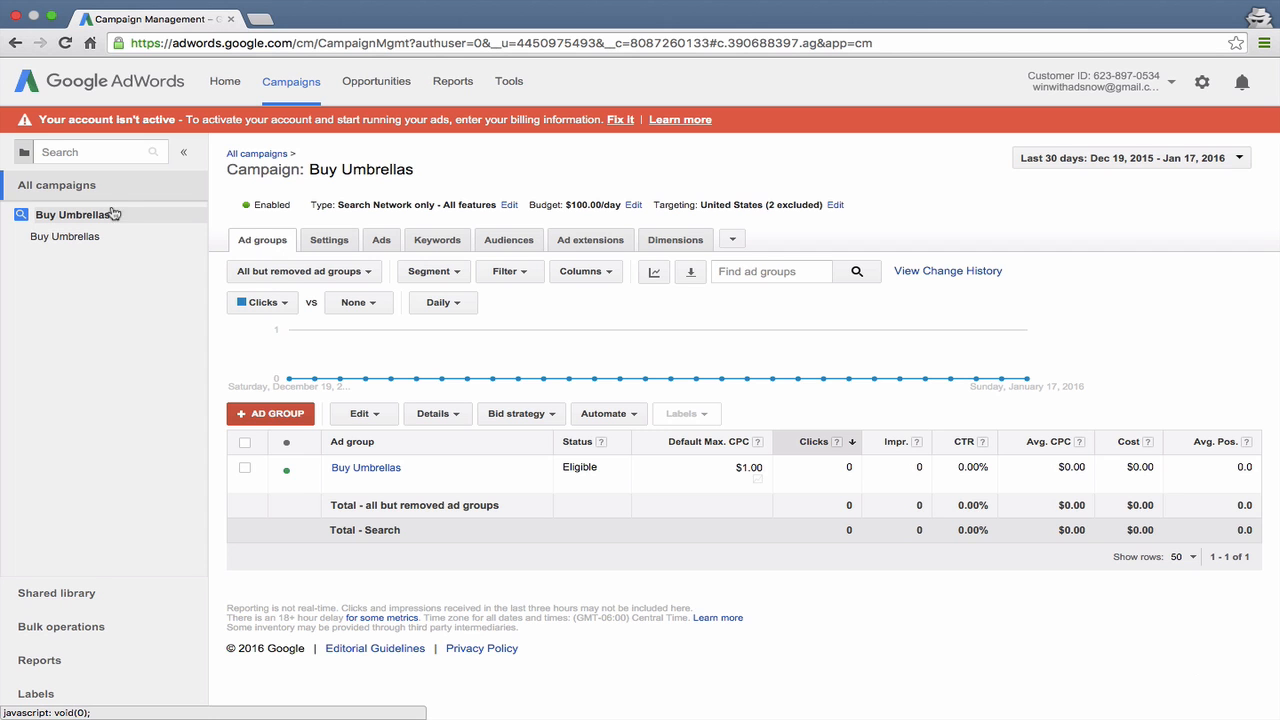
left_click(329, 241)
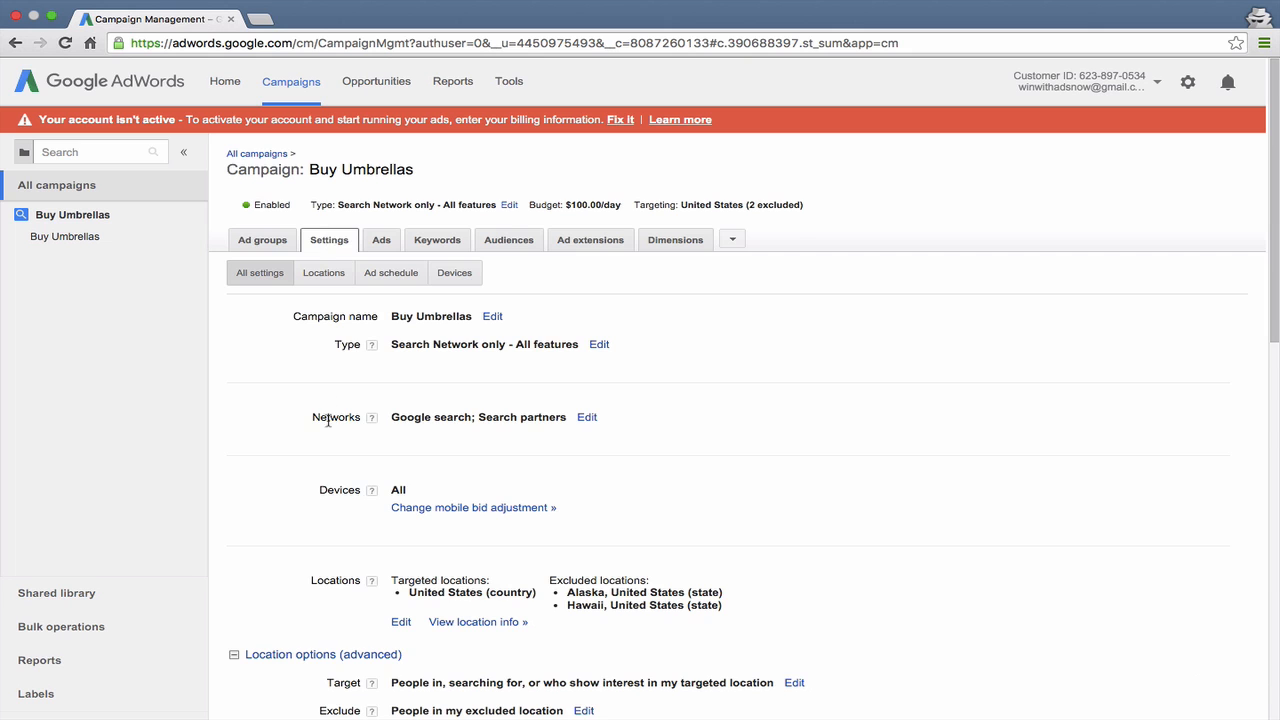
scroll(328, 420, "down", 1)
scroll(328, 420, "down", 5)
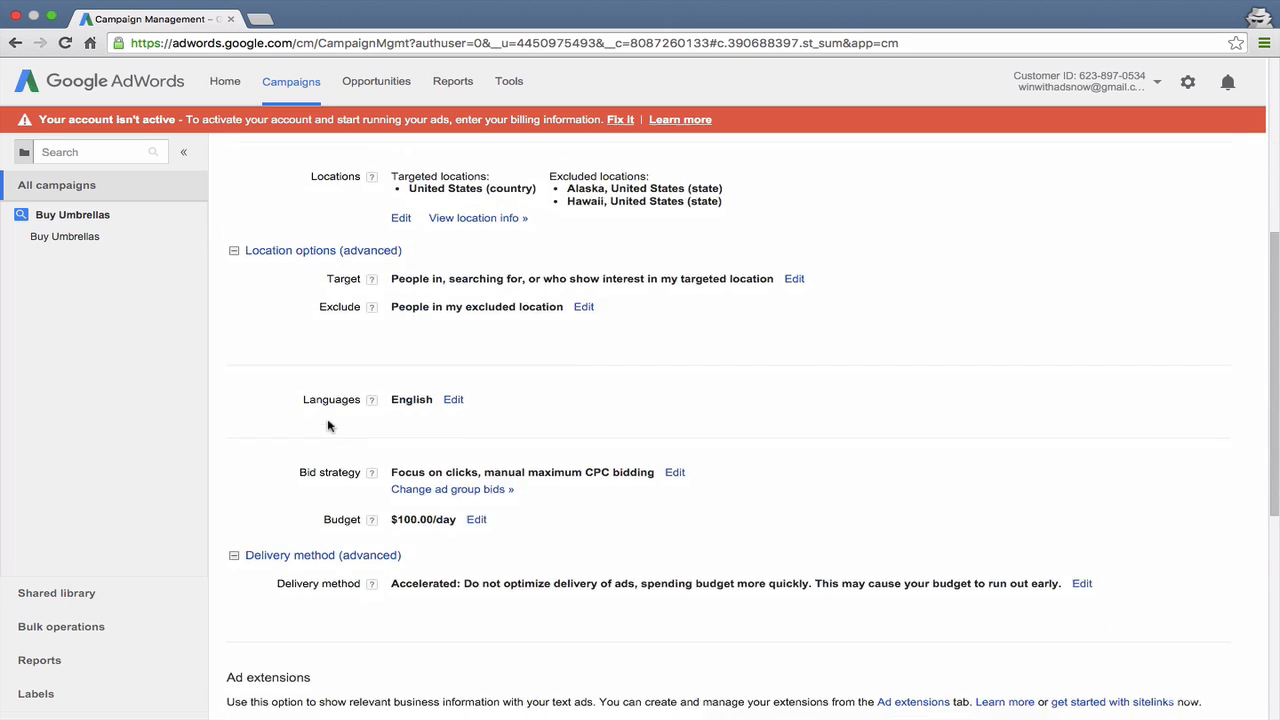
scroll(328, 424, "down", 4)
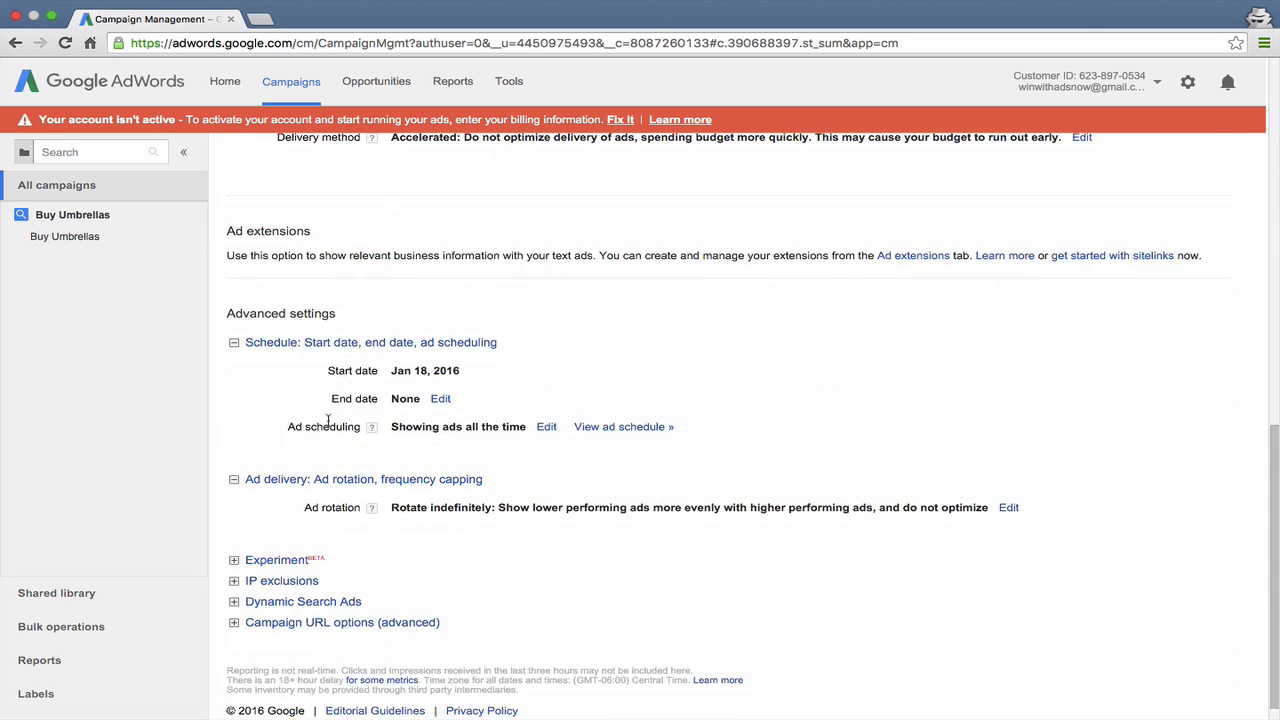
scroll(328, 422, "up", 10)
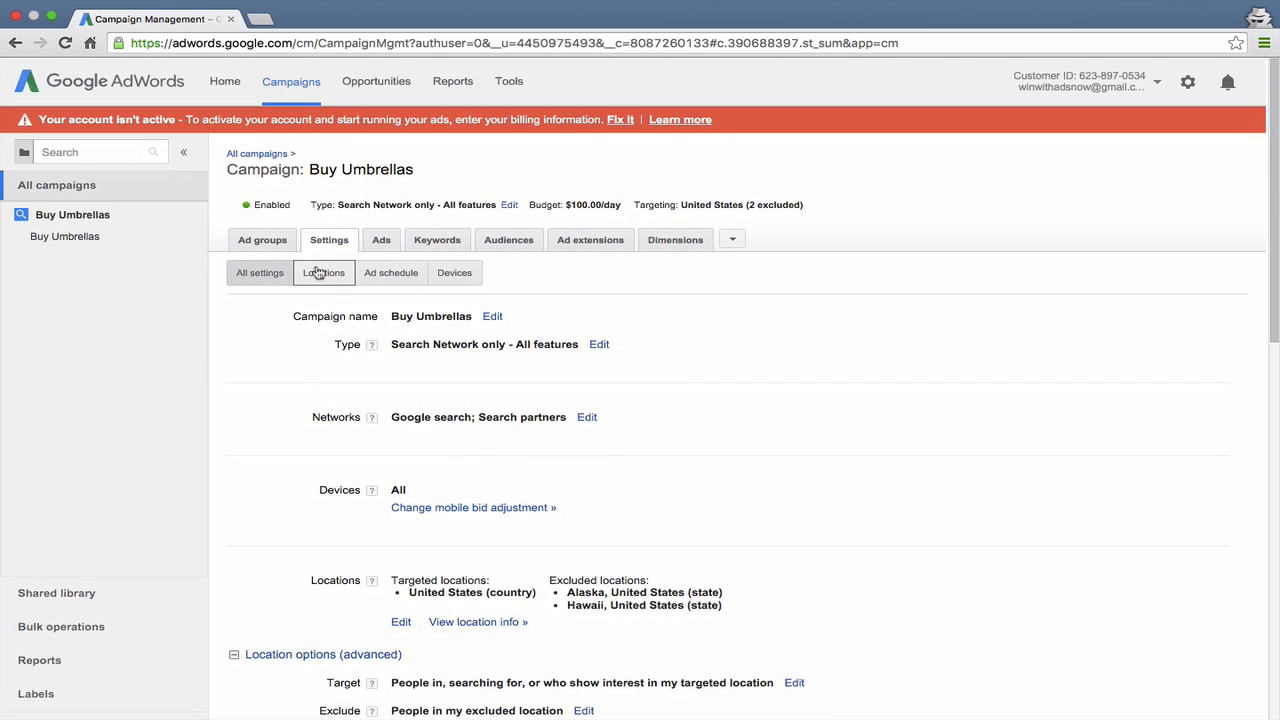
Step: Review the campaign's location, ad schedule and device settings in turn
left_click(318, 273)
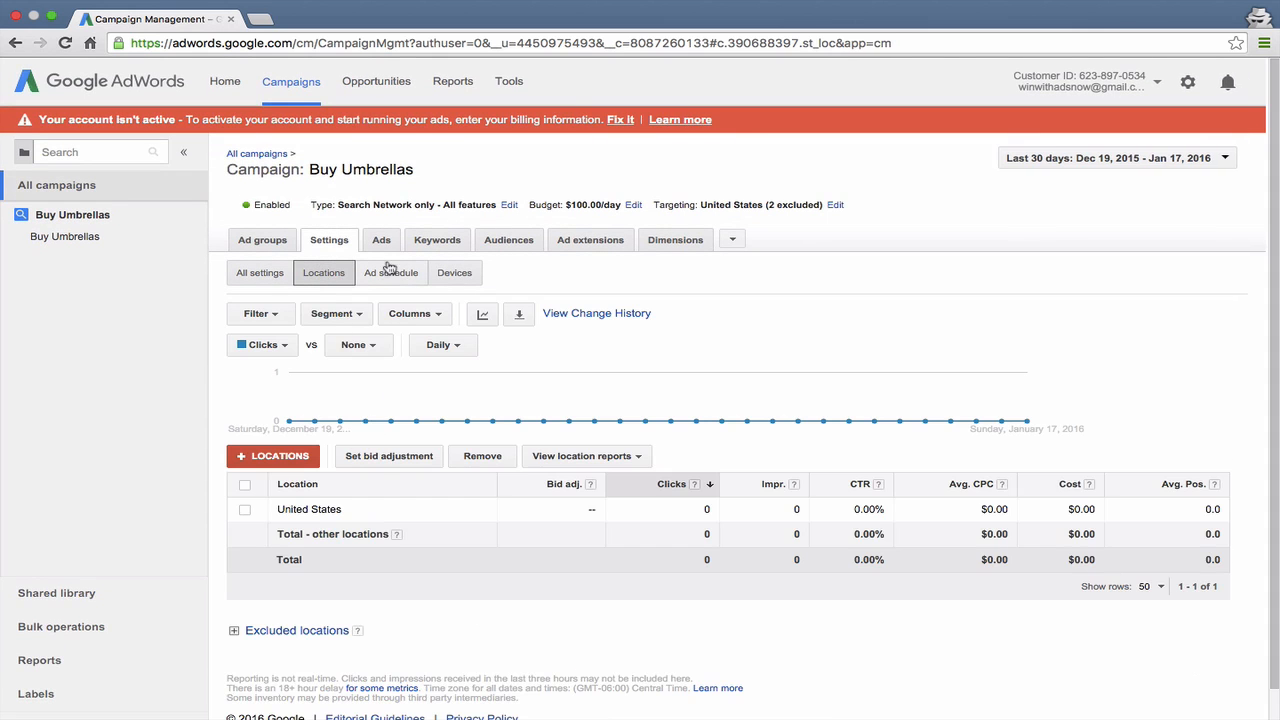
left_click(390, 273)
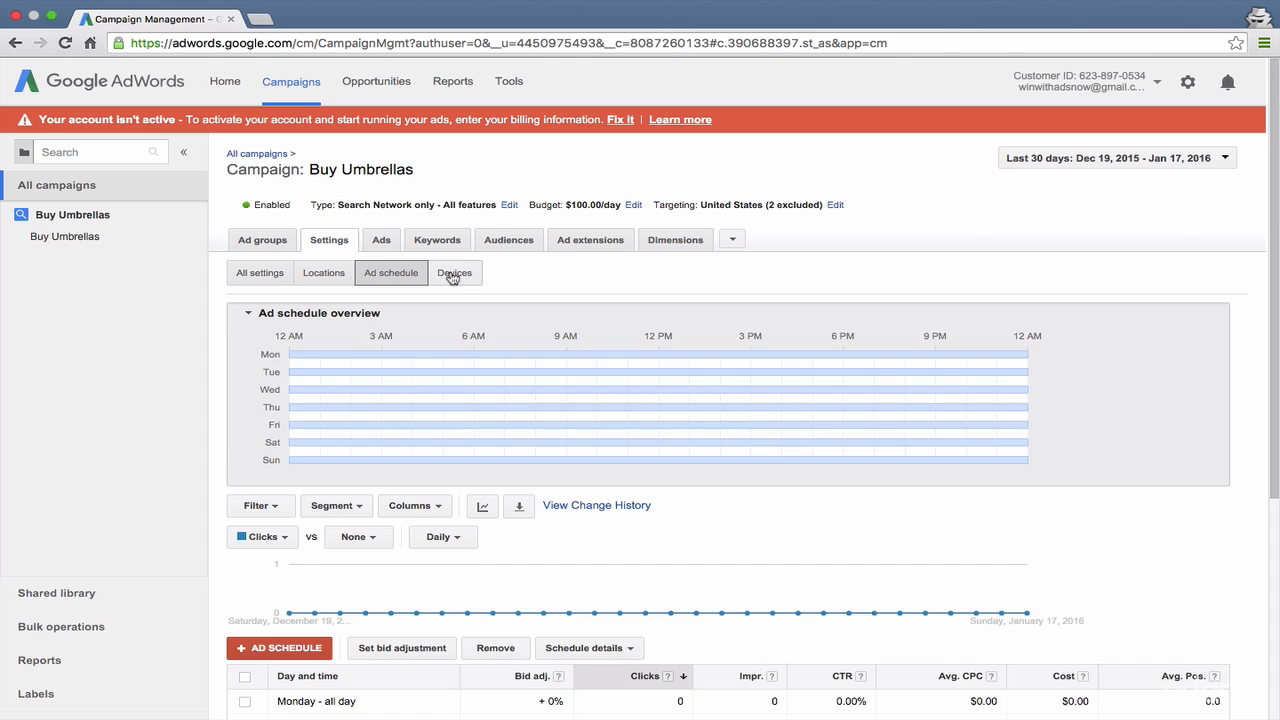
left_click(452, 276)
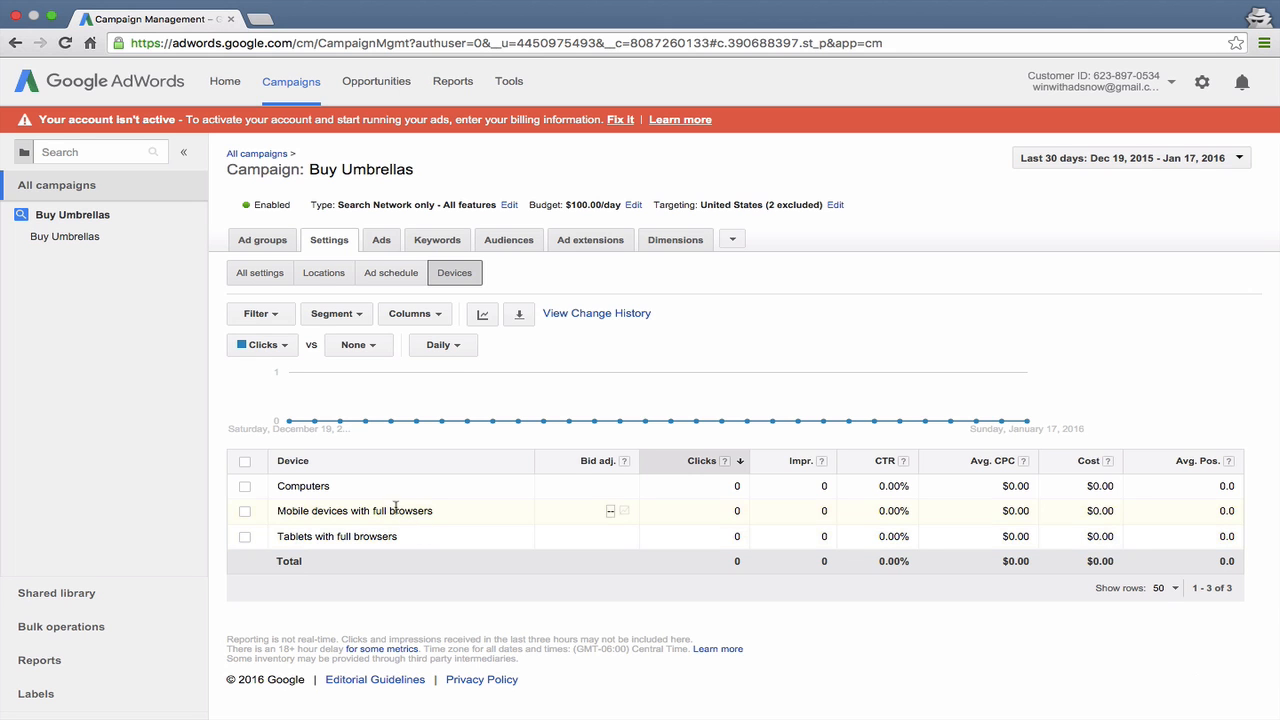
Step: Look through the campaign's ads, keywords, audiences and ad extensions
left_click(385, 235)
left_click(378, 241)
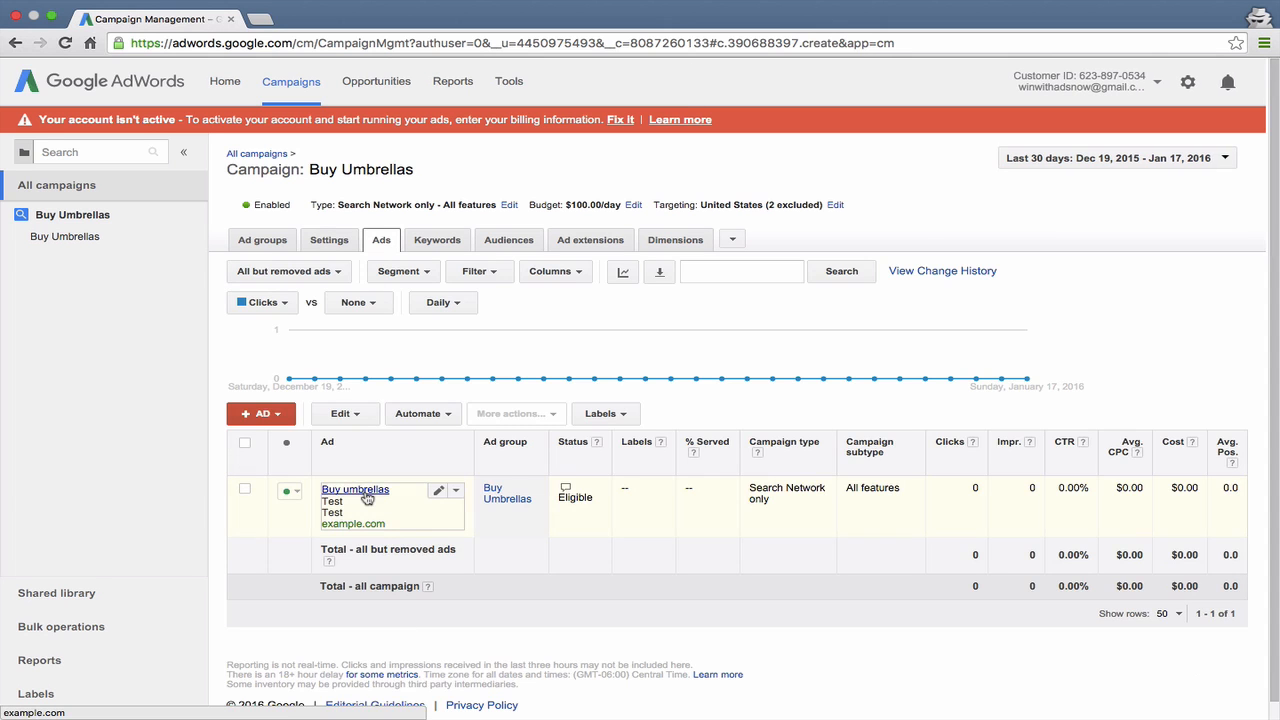
left_click(437, 244)
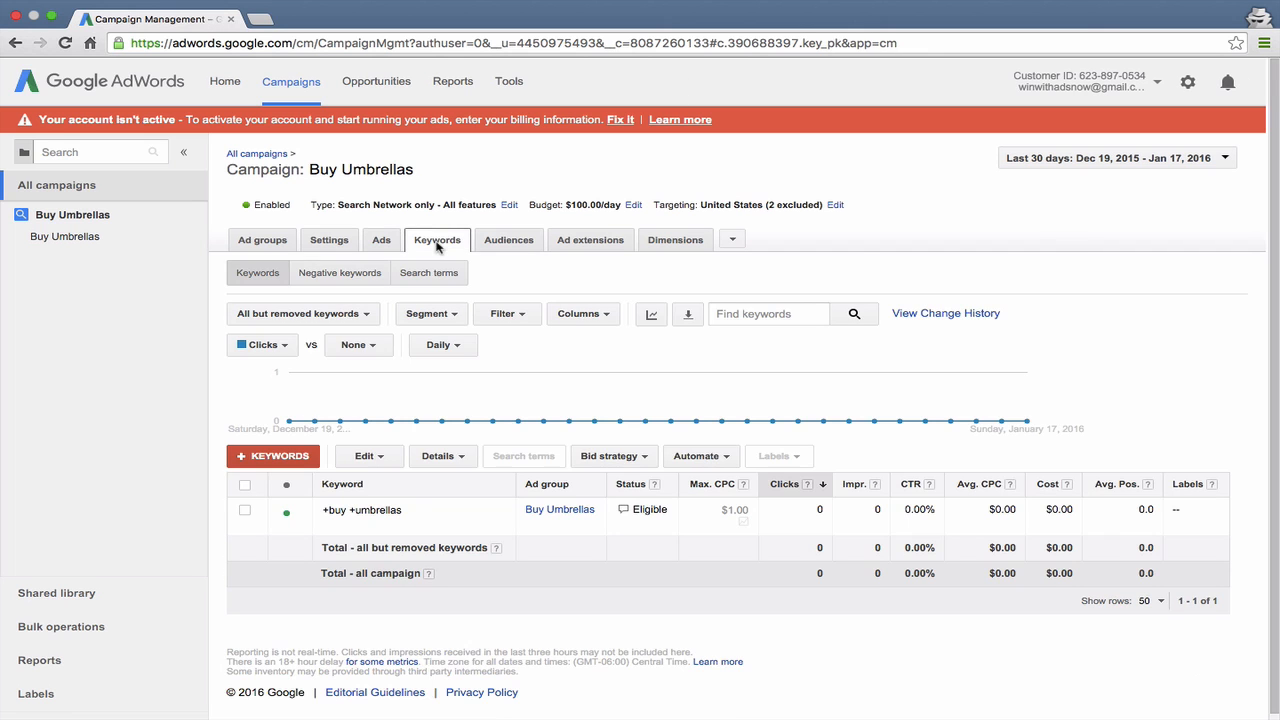
left_click(511, 243)
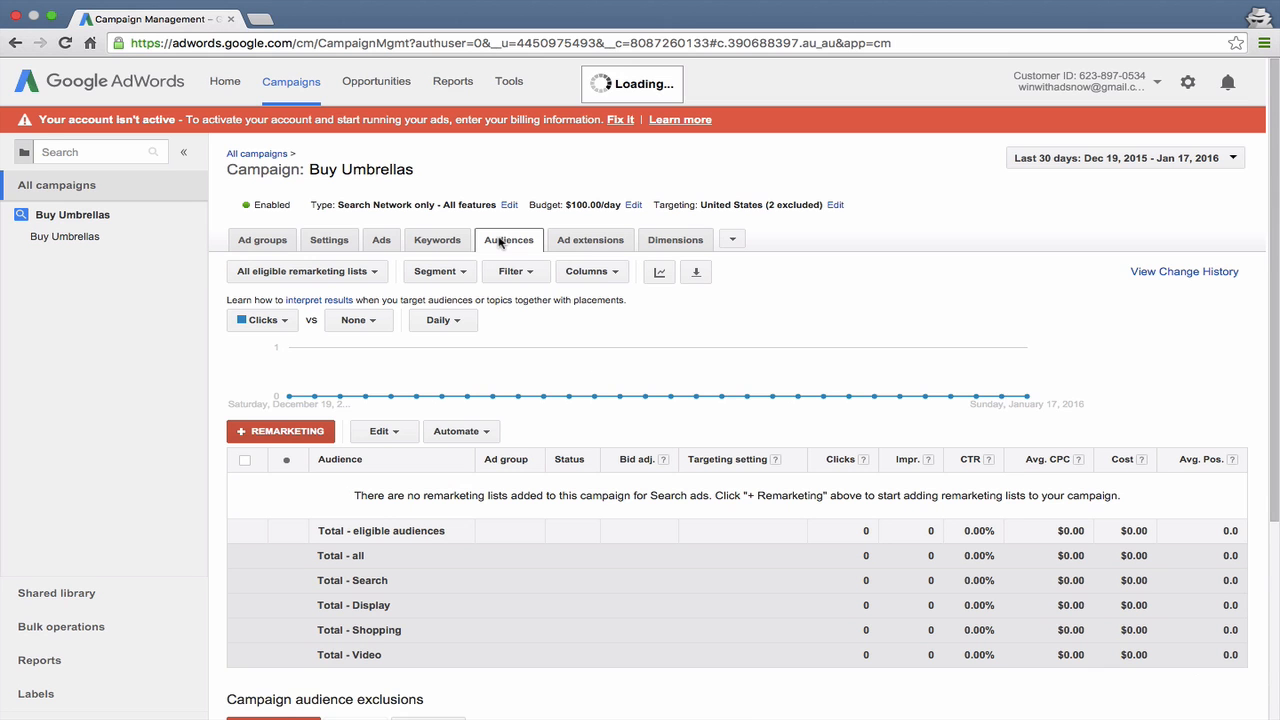
left_click(585, 244)
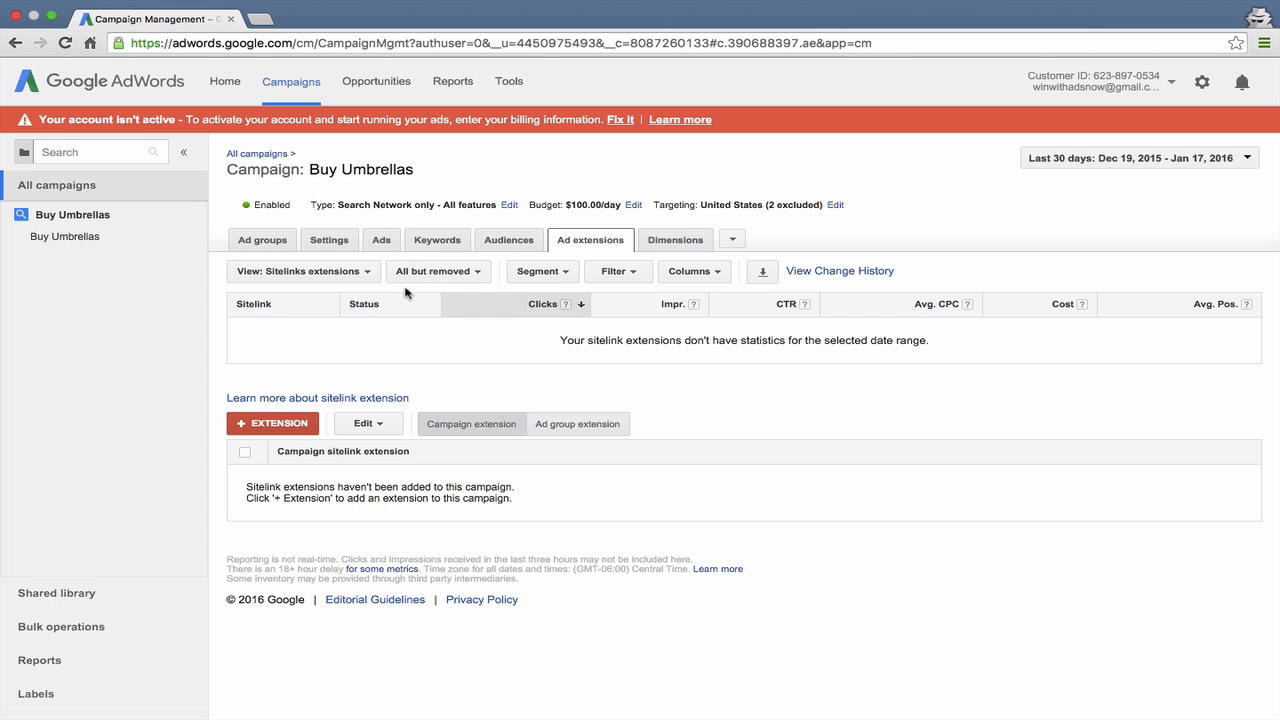
Step: Look at the campaign's dimensions reports, viewing them by Final URL and by Free clicks
left_click(677, 239)
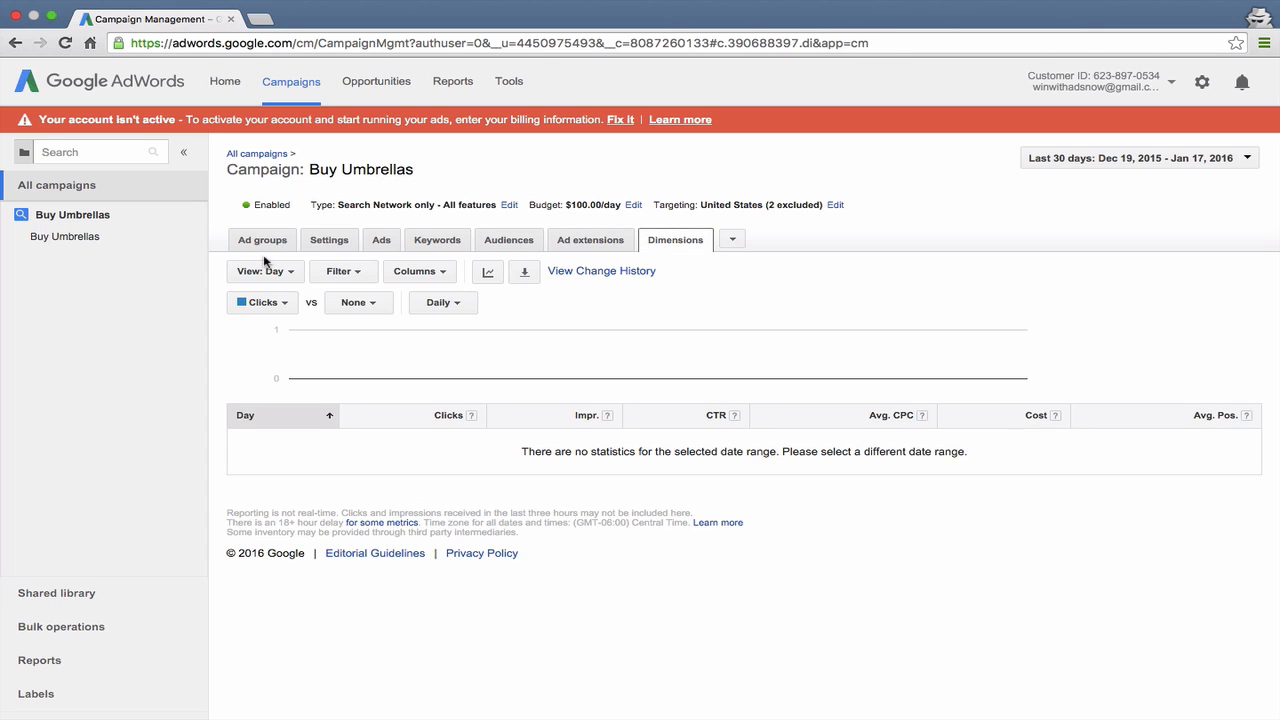
left_click(262, 272)
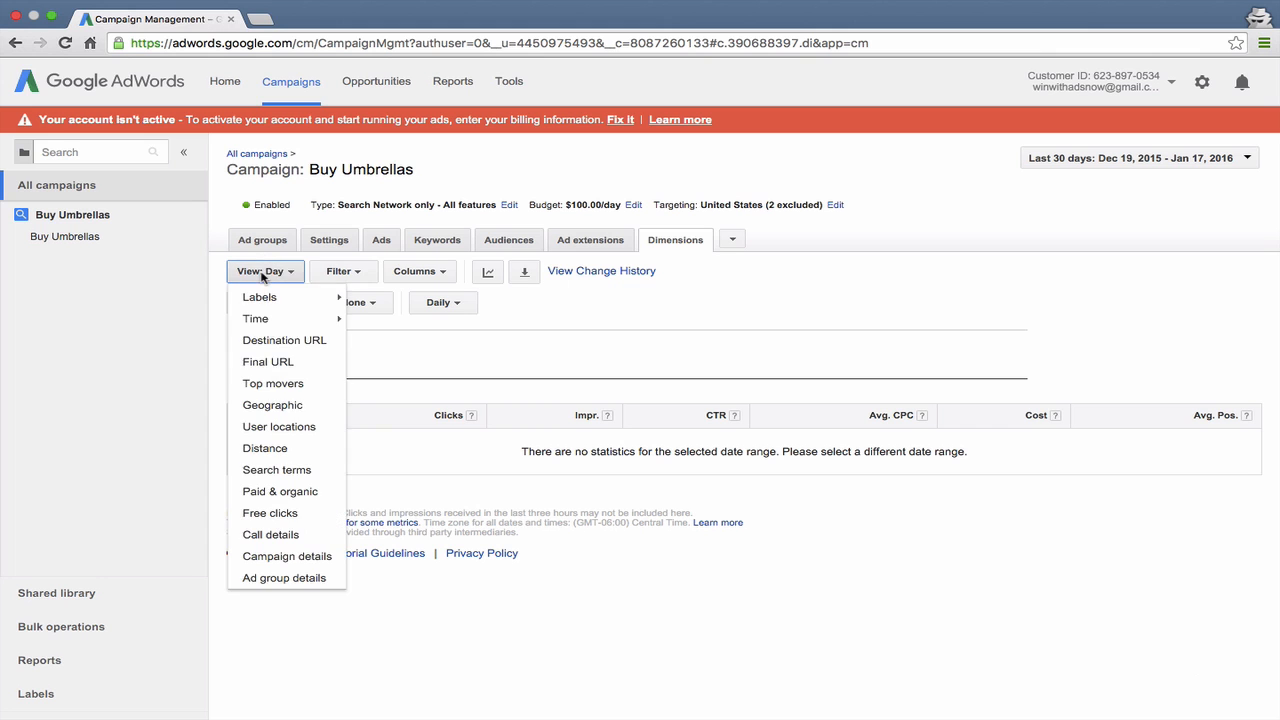
left_click(268, 364)
left_click(272, 271)
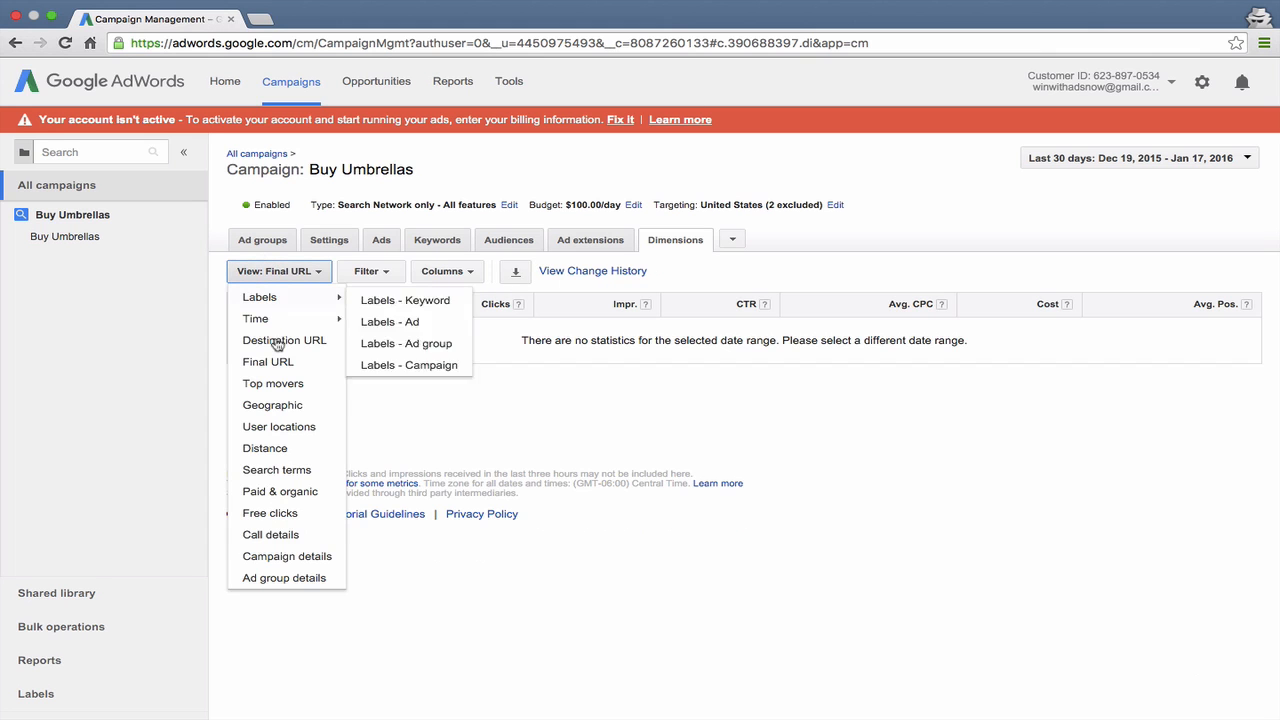
left_click(270, 514)
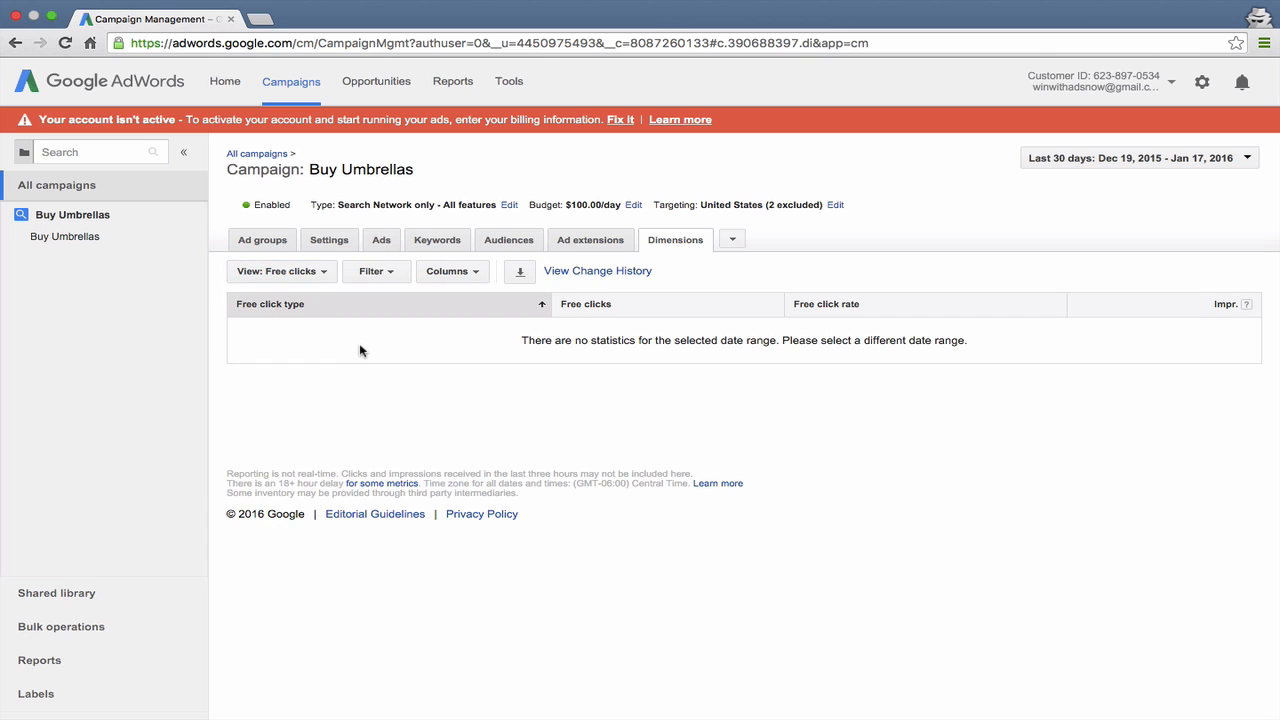
Step: Check the keywords of the Buy Umbrellas ad group and those of its parent campaign
left_click(158, 247)
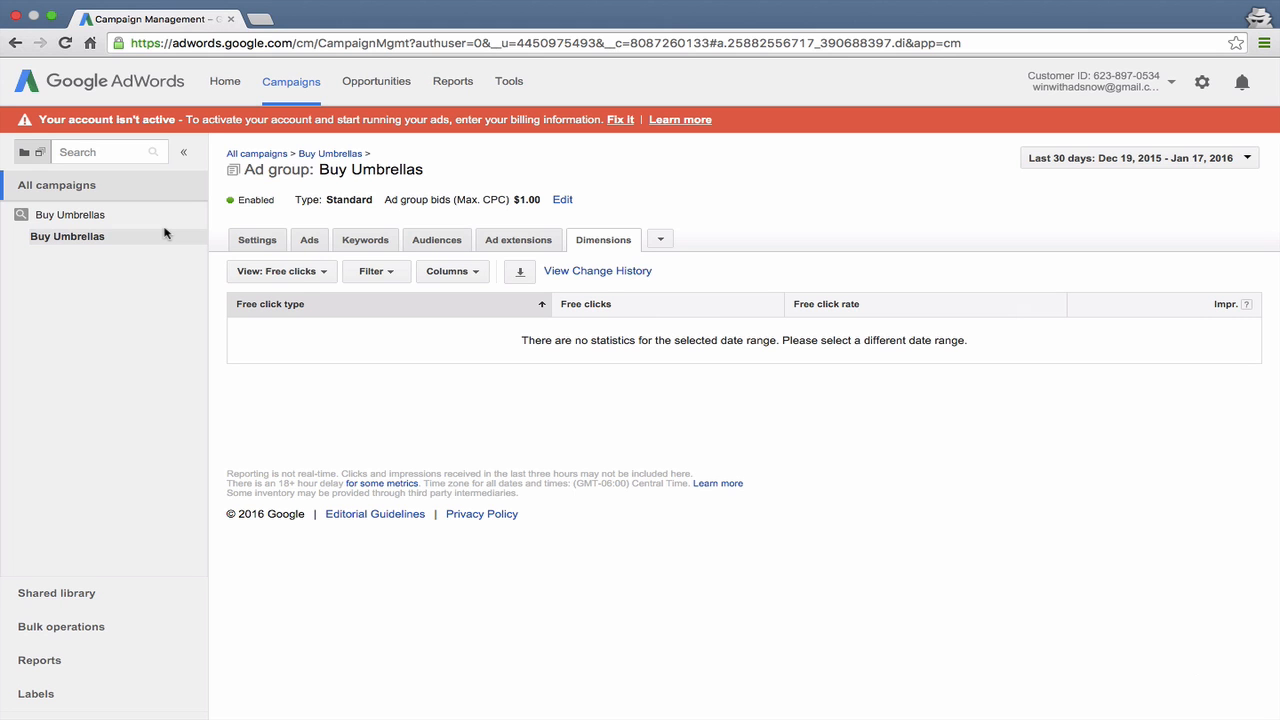
left_click(365, 240)
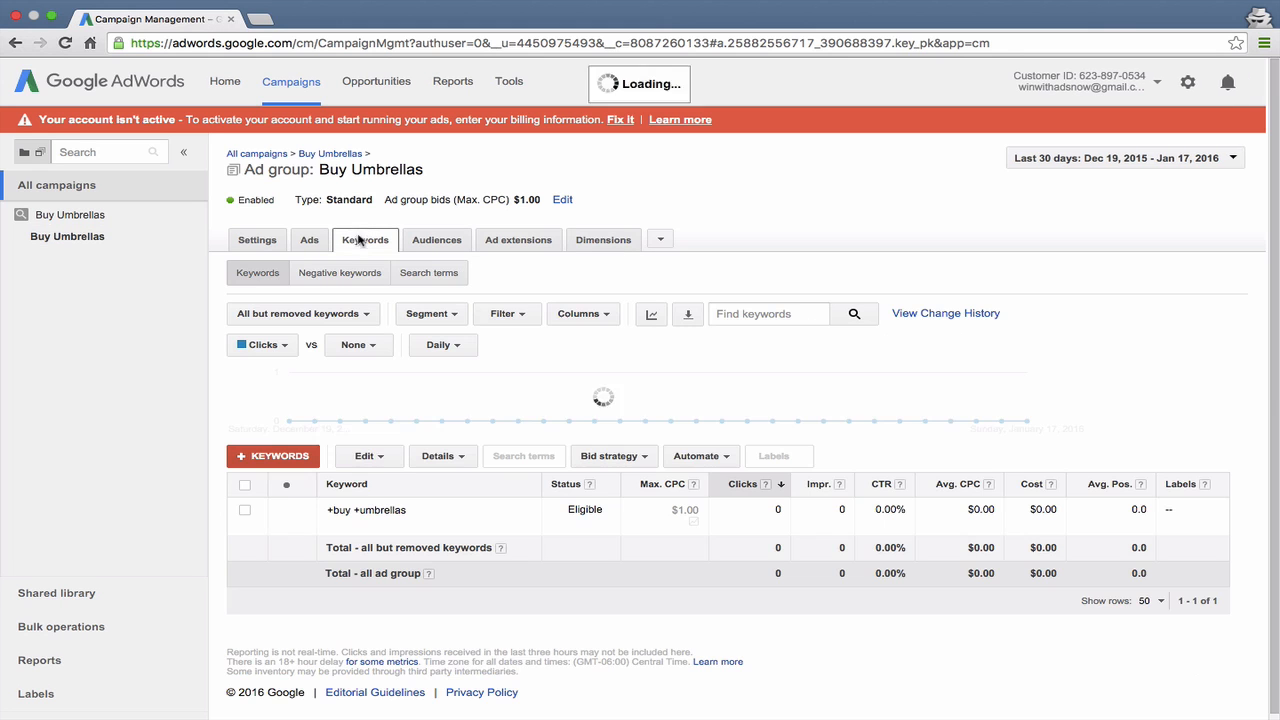
left_click(139, 216)
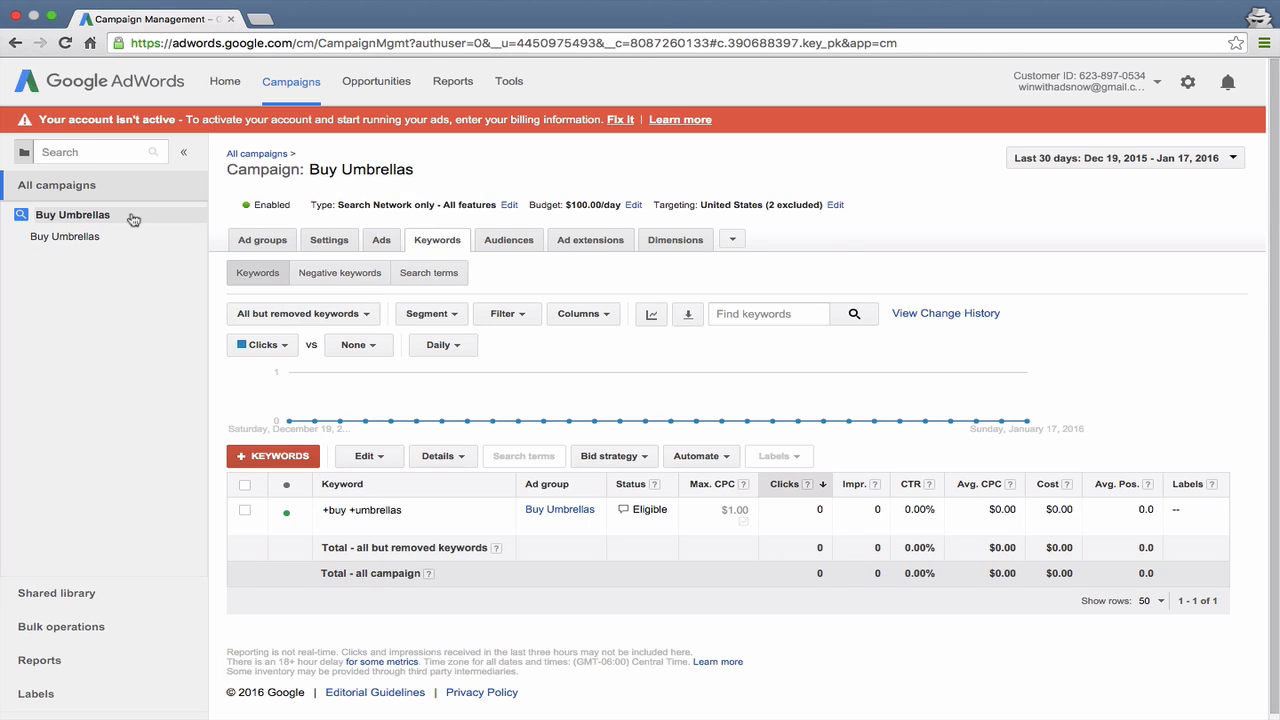
Step: Start a new ad group in the Buy Umbrellas campaign and name it "Cheap Umbrellas"
left_click(263, 241)
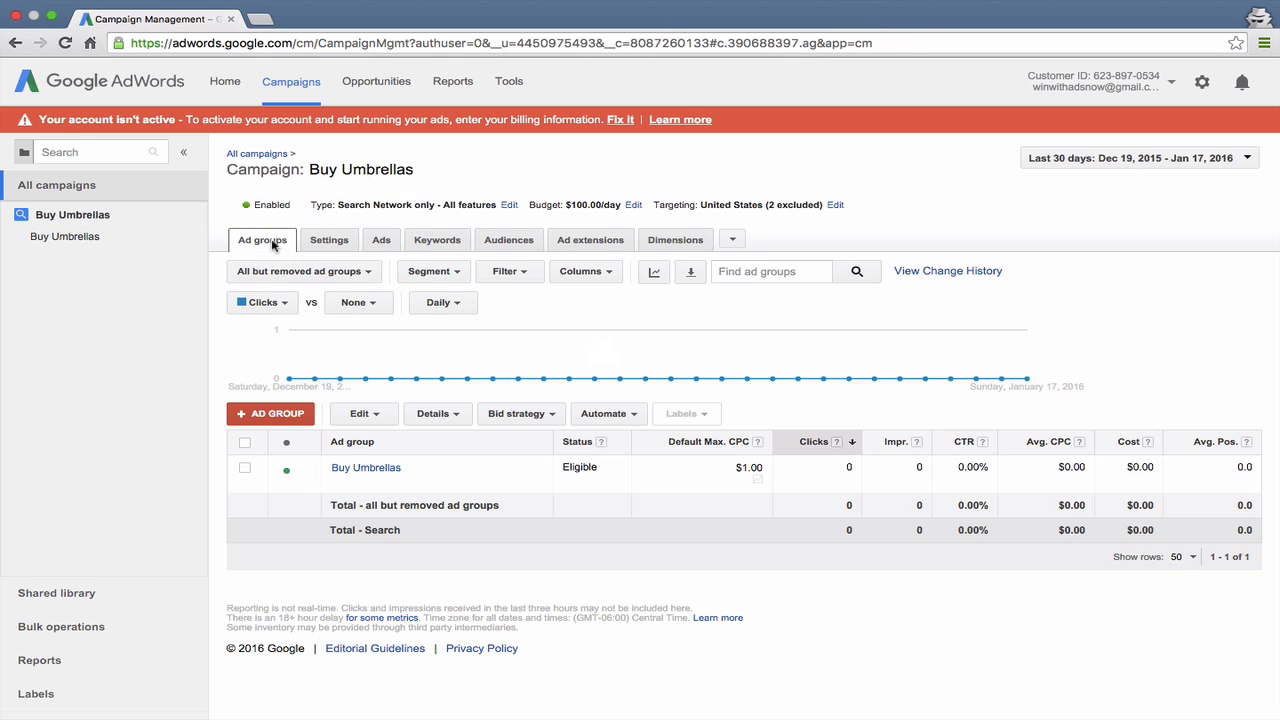
left_click(270, 418)
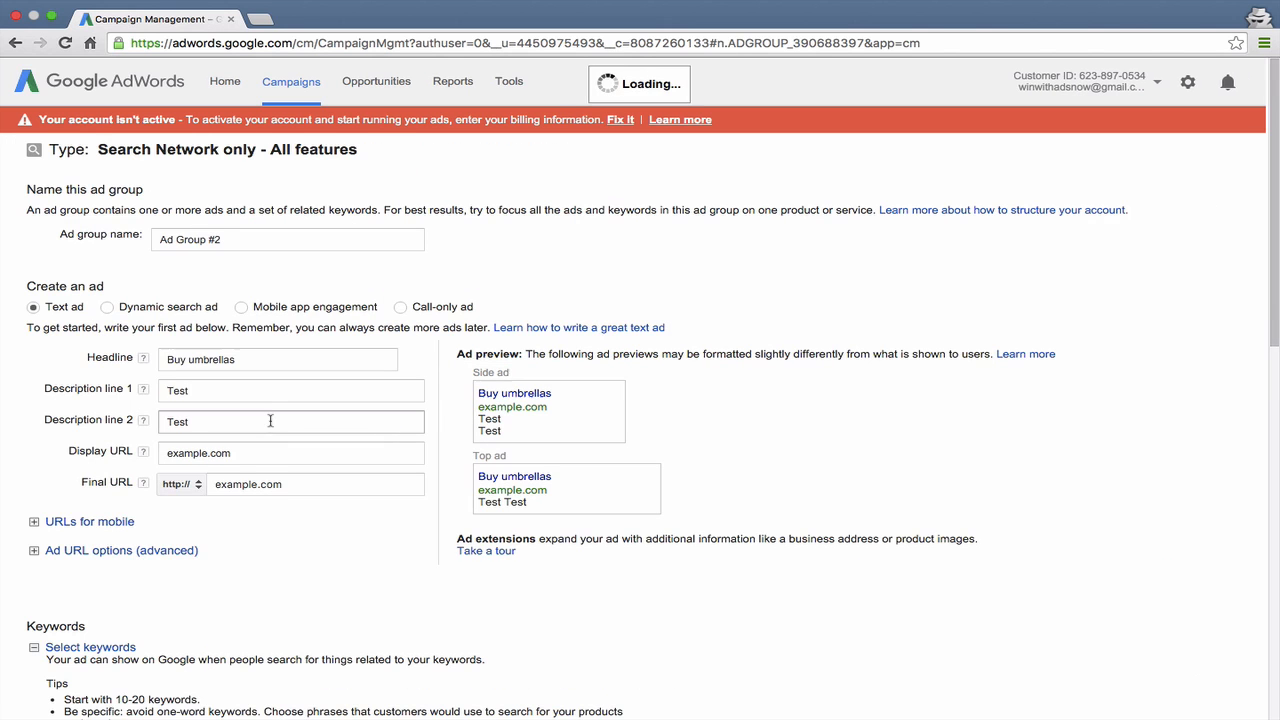
left_click(278, 237)
left_click_drag(277, 237, 160, 234)
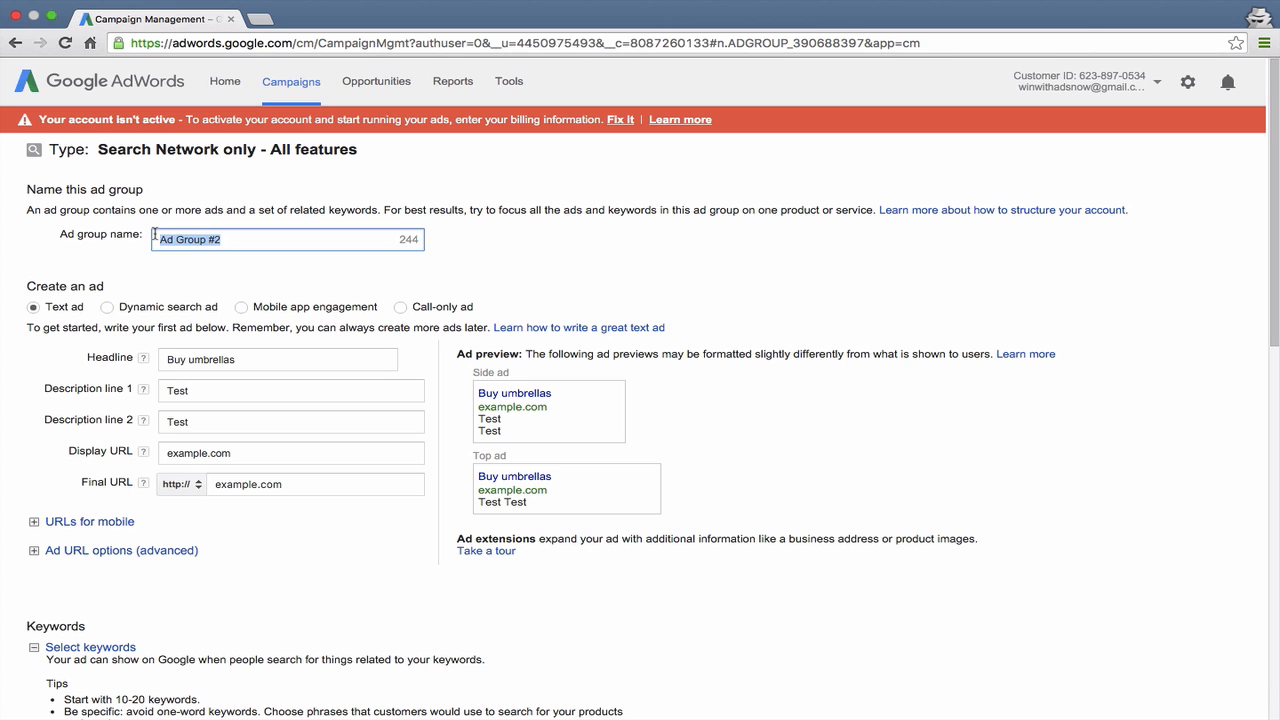
type("Cheap Umbrellas")
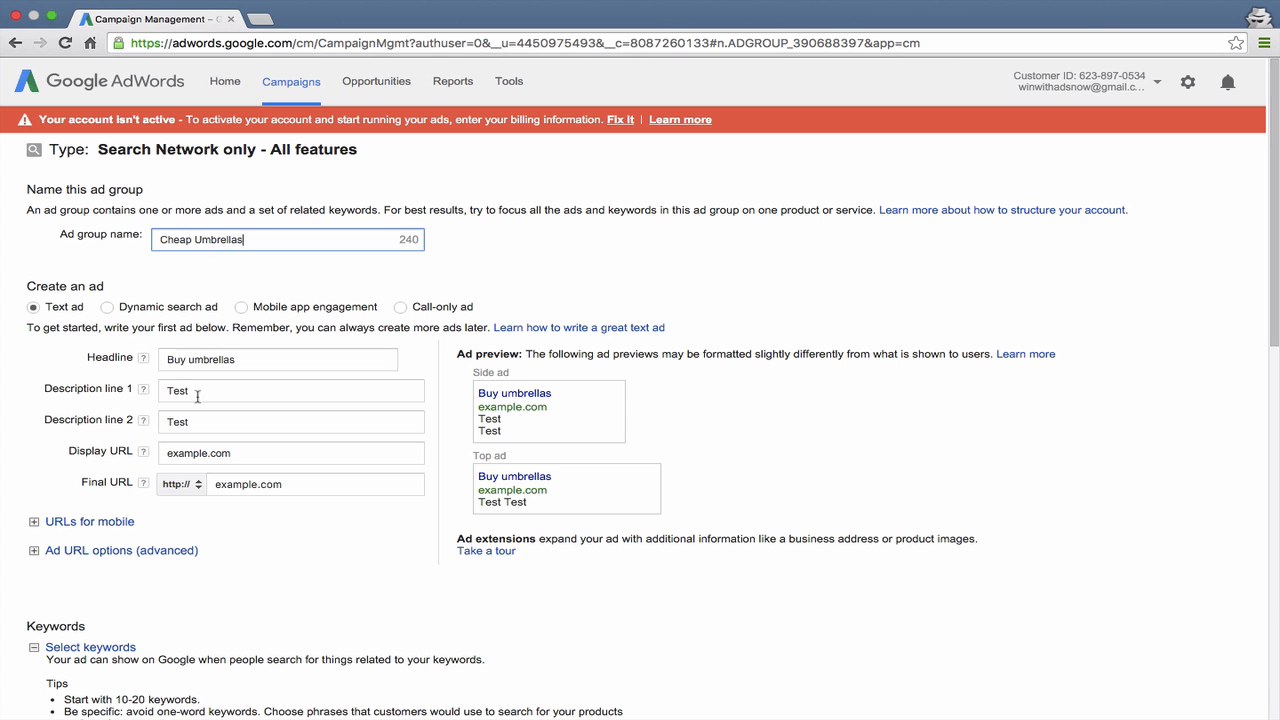
Step: Add the broad match modifier keyword "+cheap +umbrellas" to the new ad group
scroll(200, 400, "down", 10)
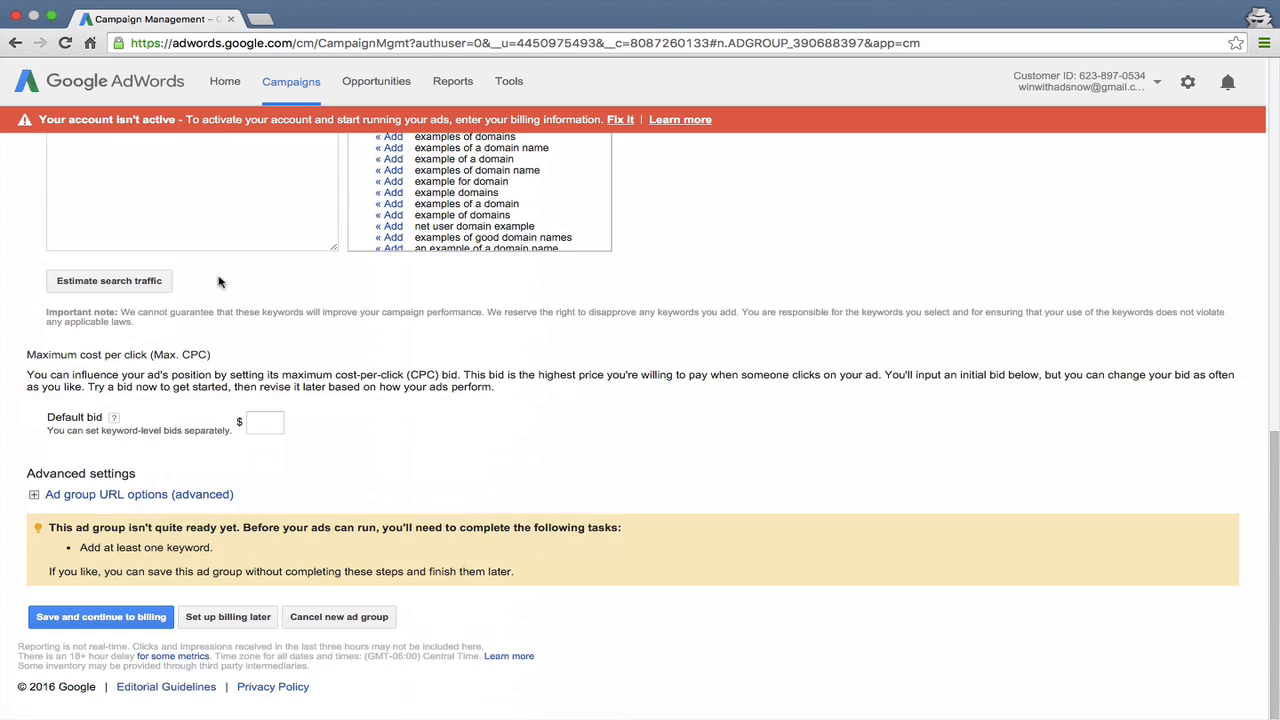
scroll(217, 277, "up", 3)
left_click(218, 276)
type("+")
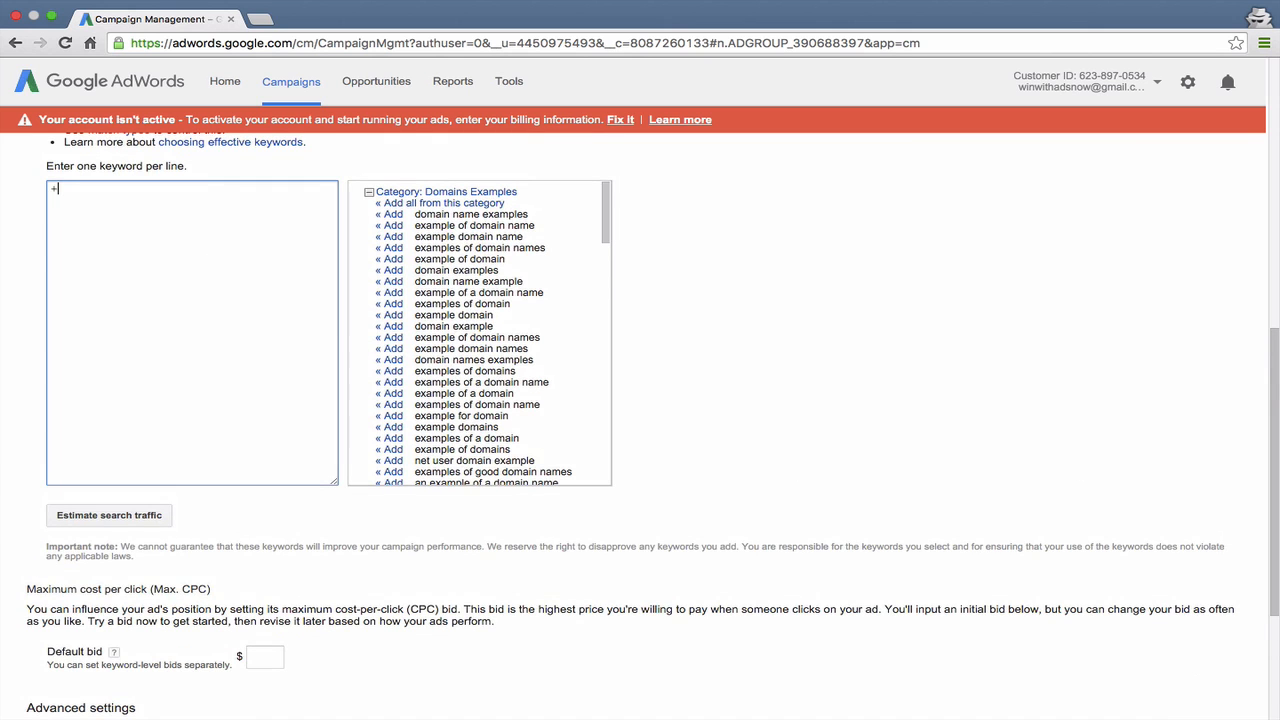
type("cheap +umbrellas")
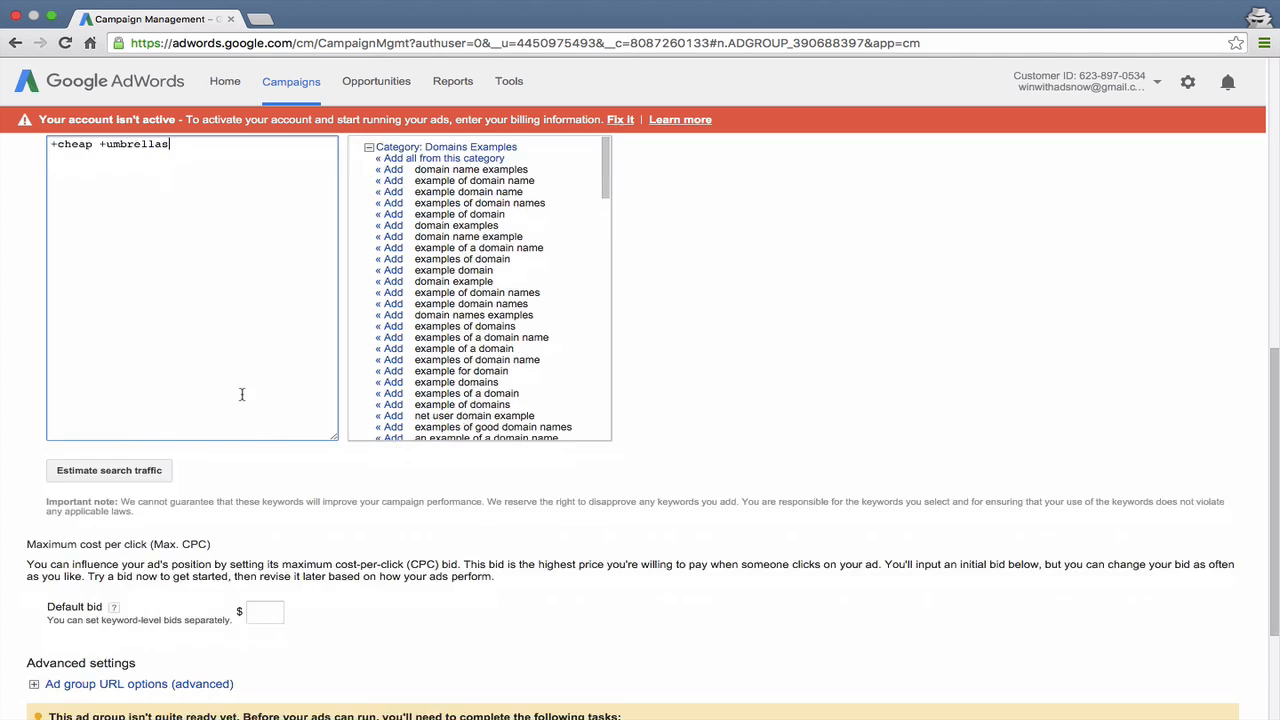
Step: Set the default maximum CPC bid to $1 and save the ad group, postponing the billing setup
scroll(240, 394, "down", 5)
left_click(265, 421)
type("1")
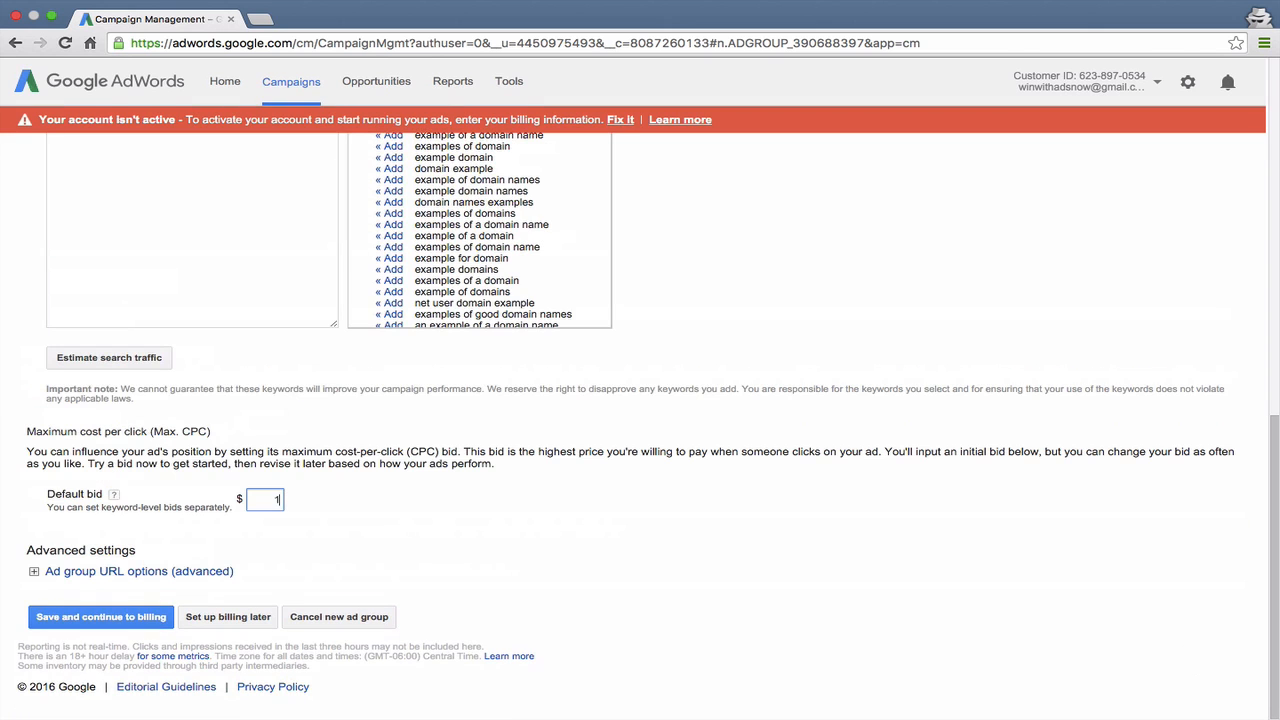
left_click(378, 498)
left_click(236, 608)
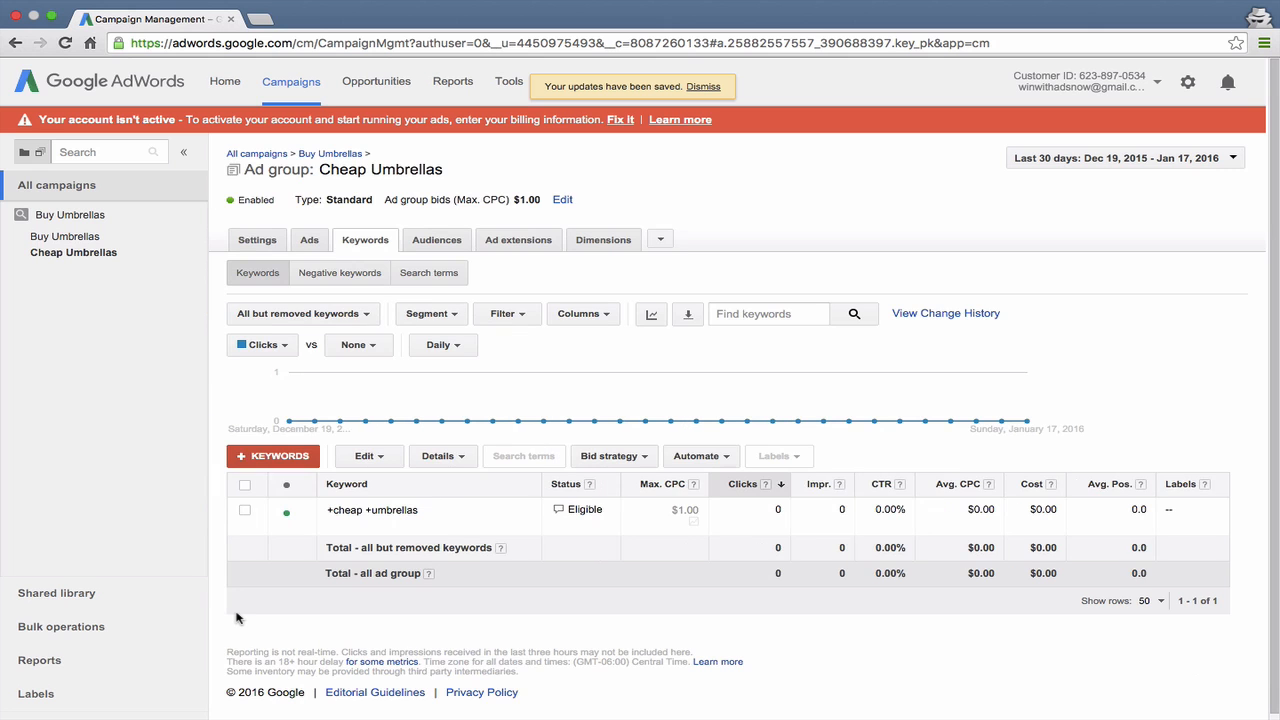
Step: Review the Buy Umbrellas campaign's ad group list and its full settings
left_click(83, 217)
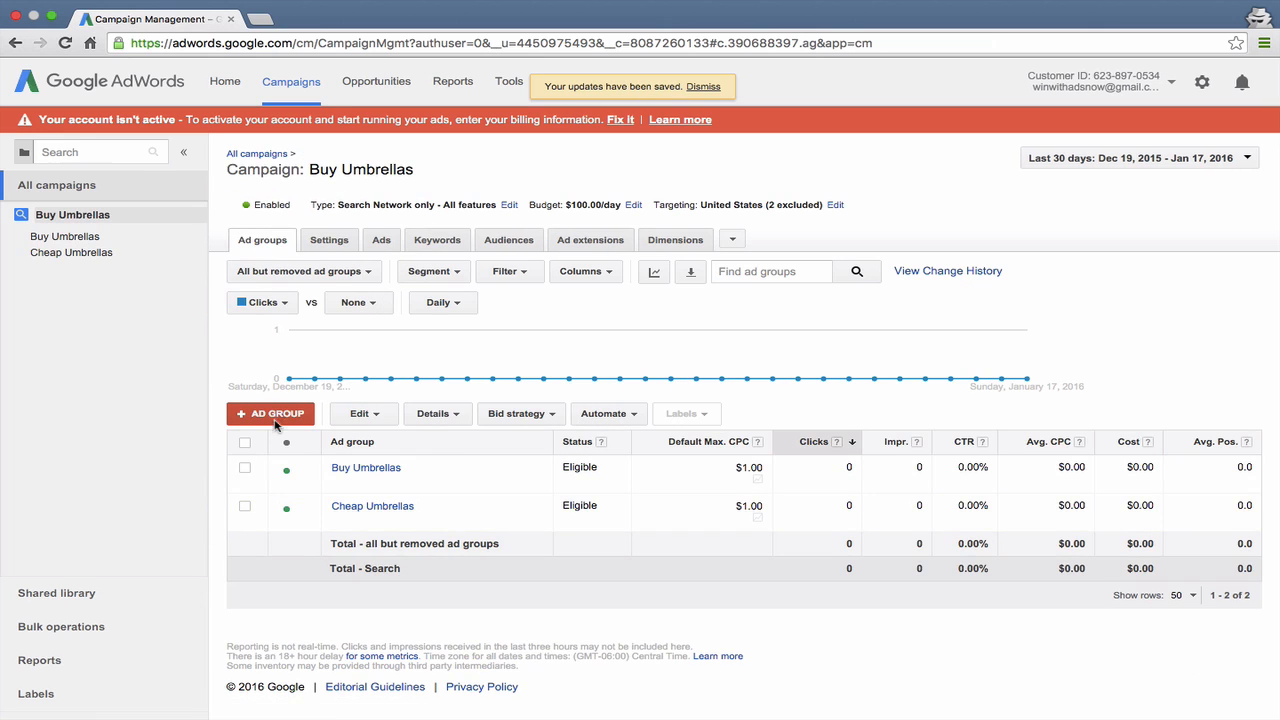
left_click(330, 241)
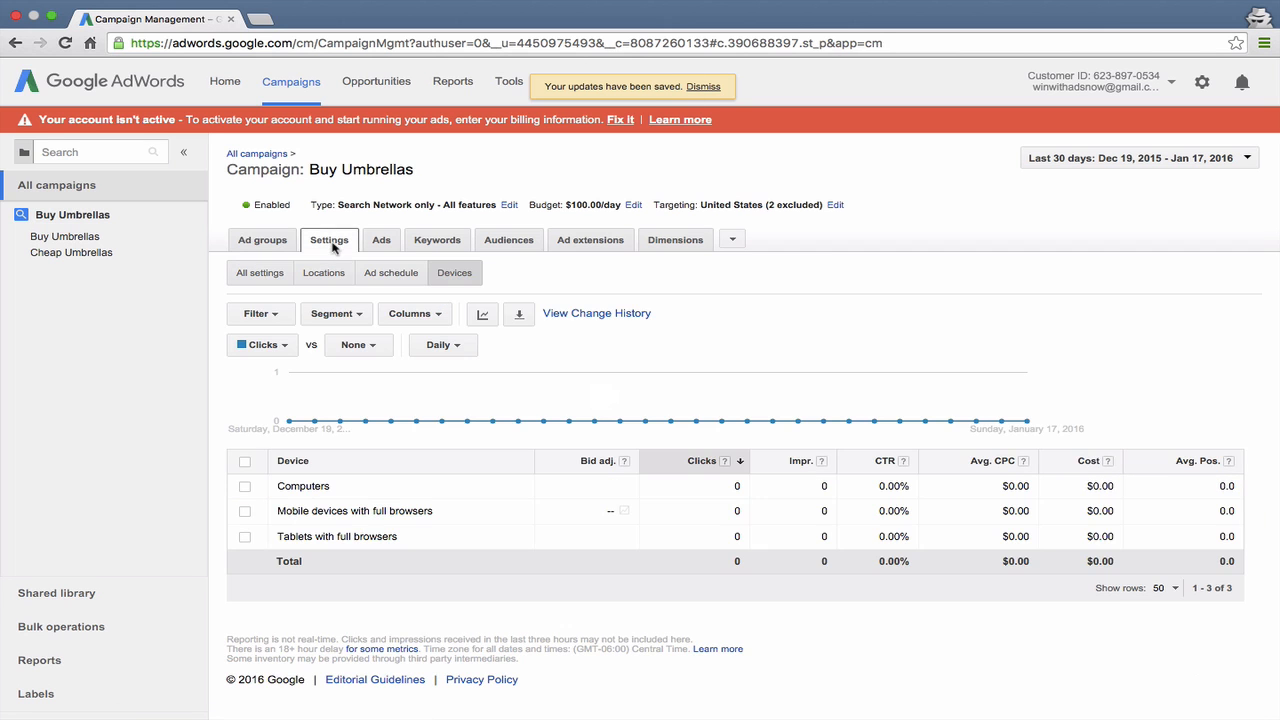
left_click(262, 273)
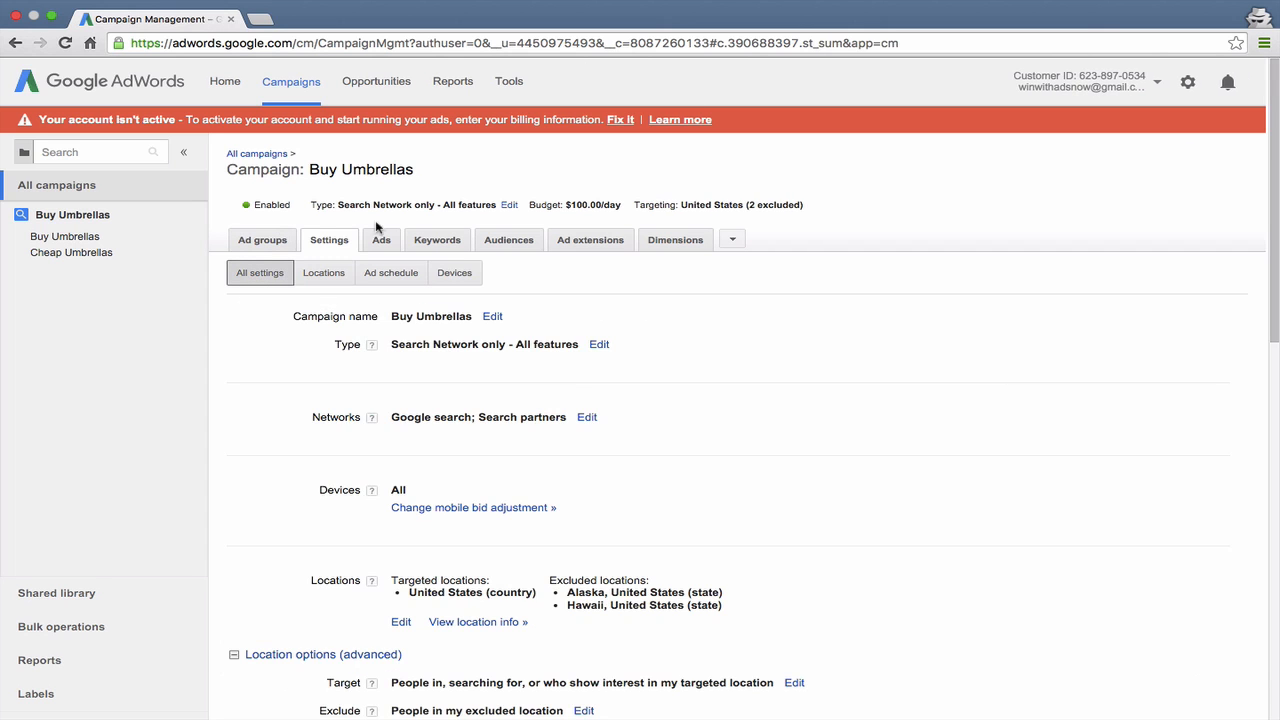
Step: Compare the keywords and ads of the Buy Umbrellas and Cheap Umbrellas ad groups
left_click(114, 243)
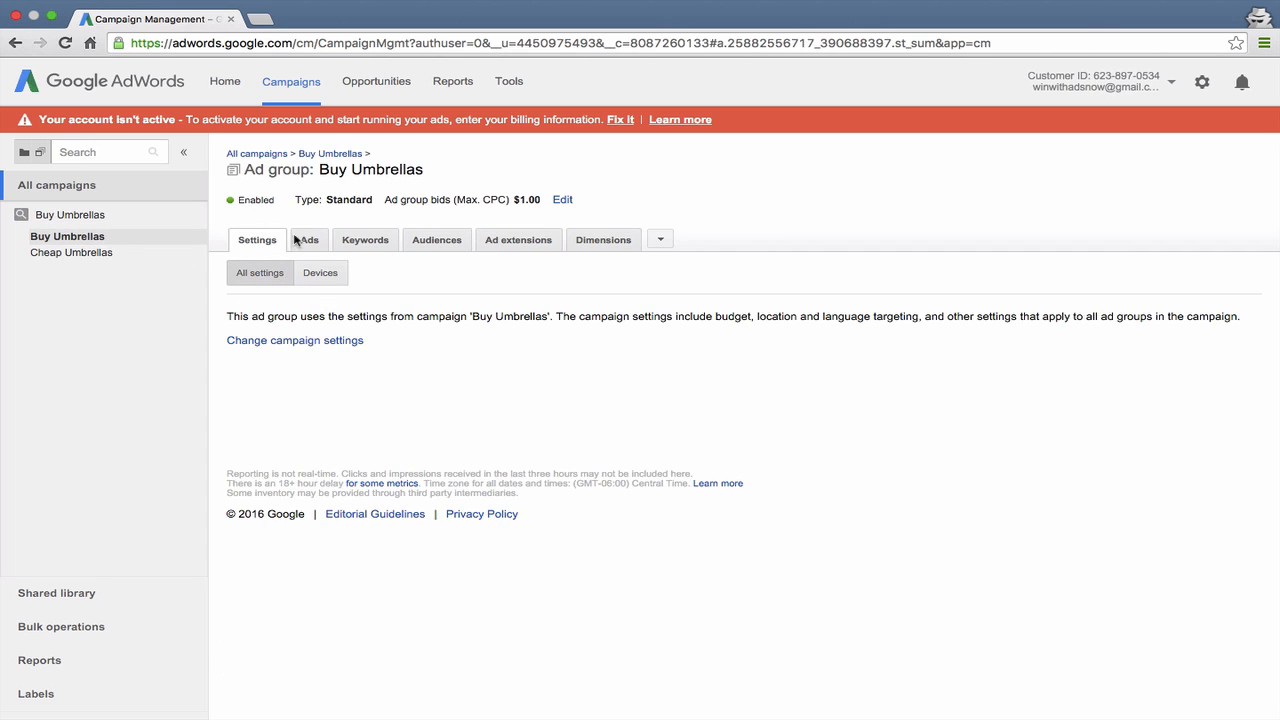
left_click(378, 237)
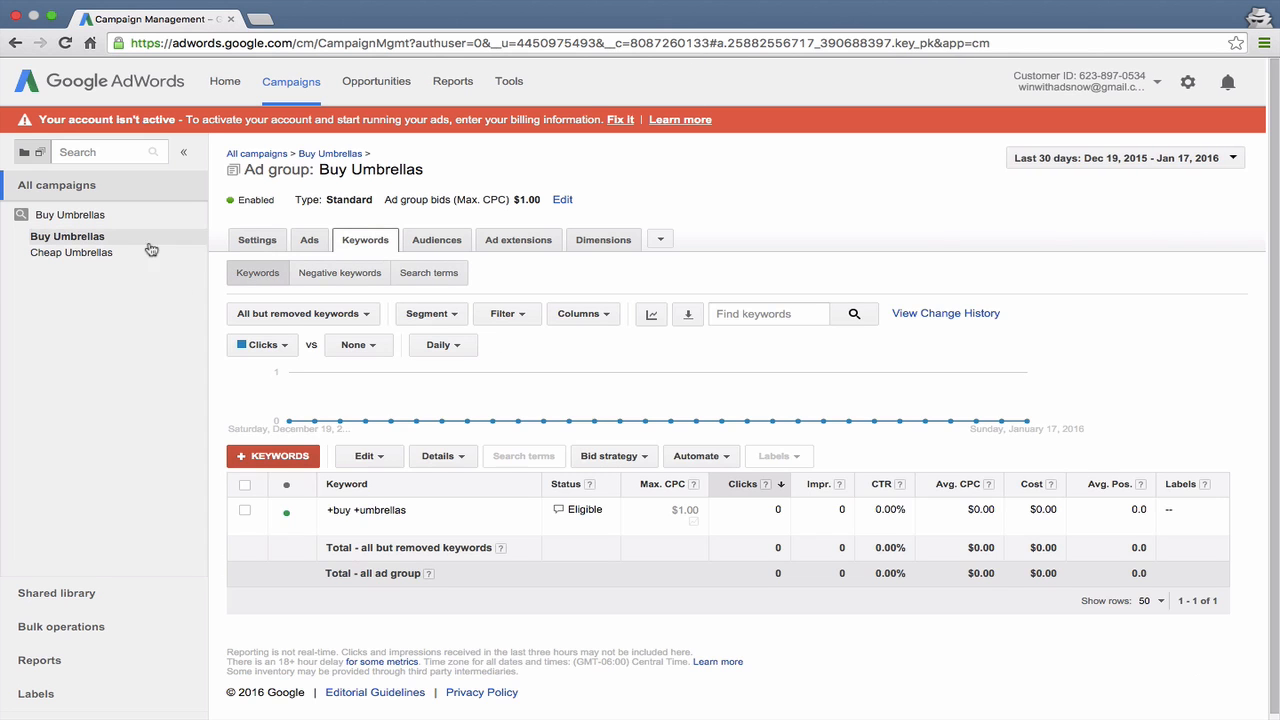
left_click(139, 258)
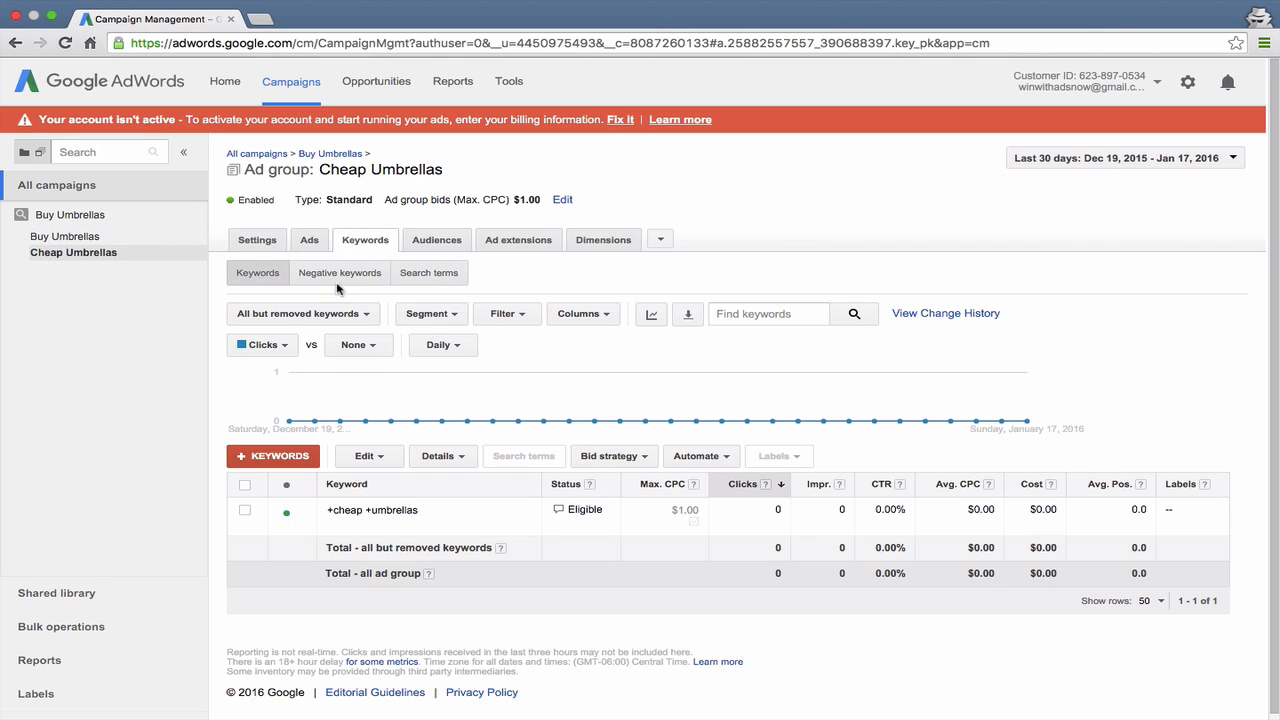
left_click(309, 247)
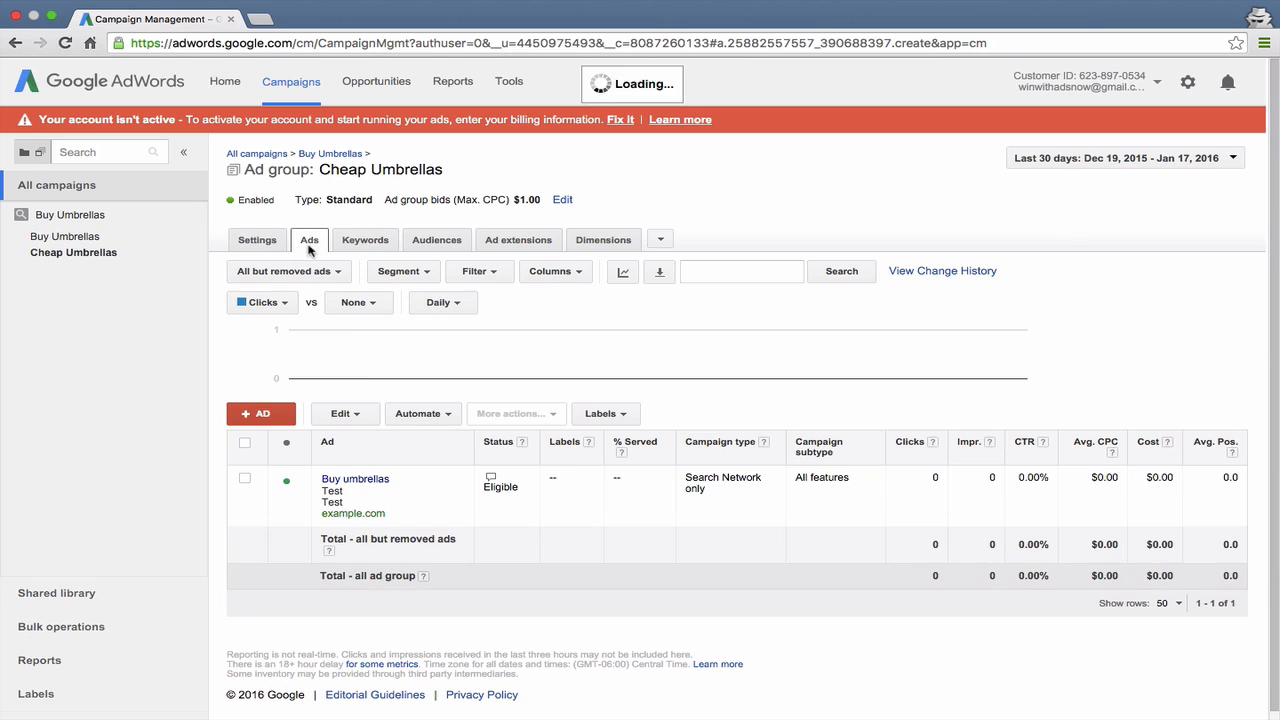
left_click(111, 236)
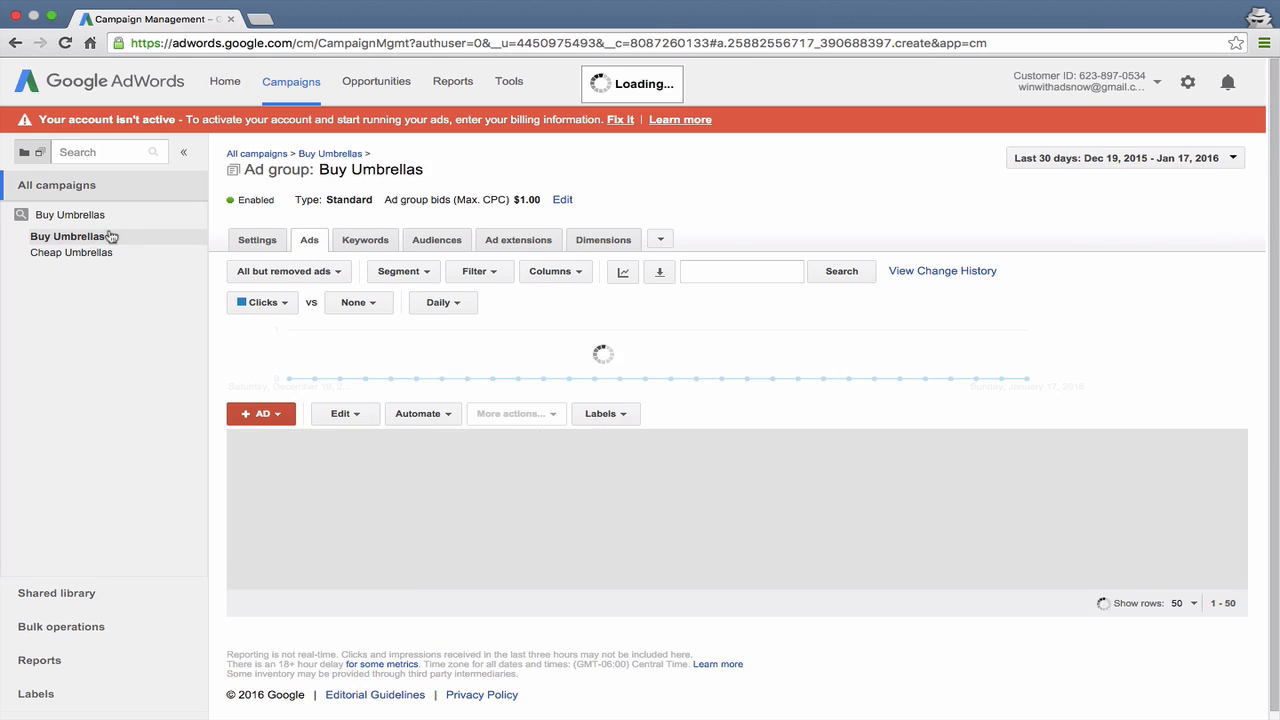
Step: View the campaign's ads and the all-campaigns level, ending on the Buy Umbrellas campaign's ad group list
left_click(106, 217)
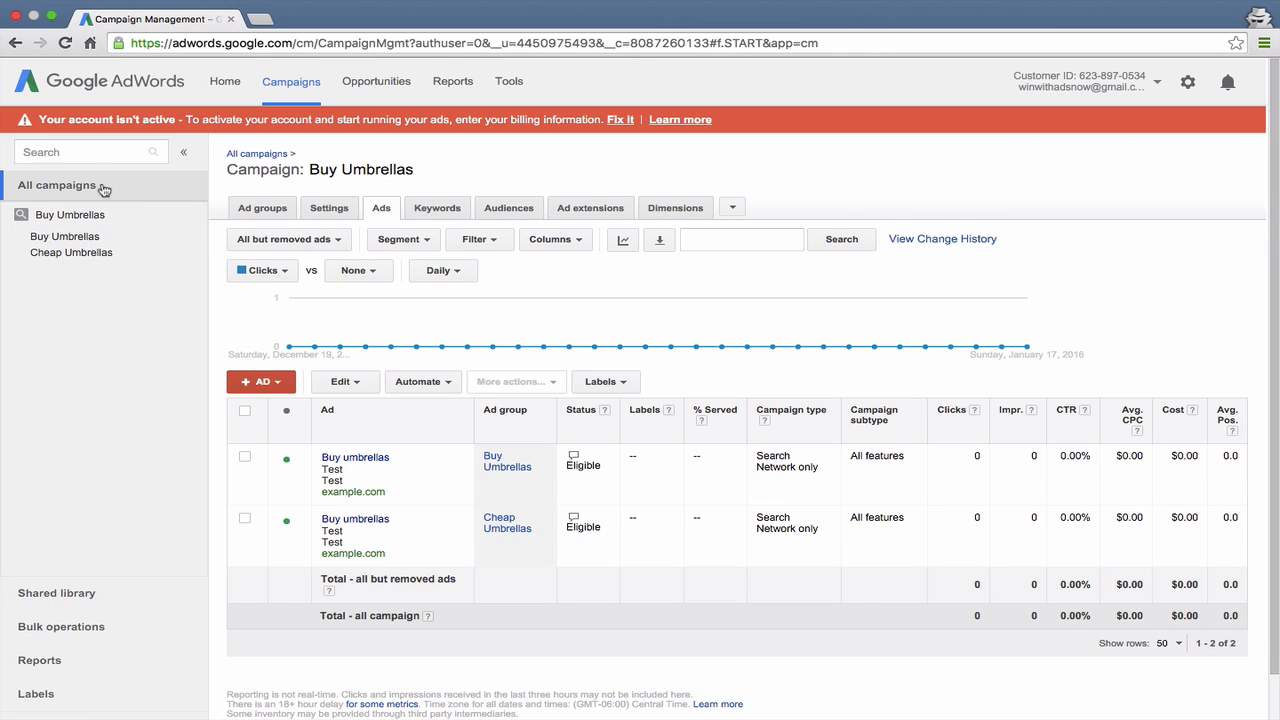
left_click(252, 210)
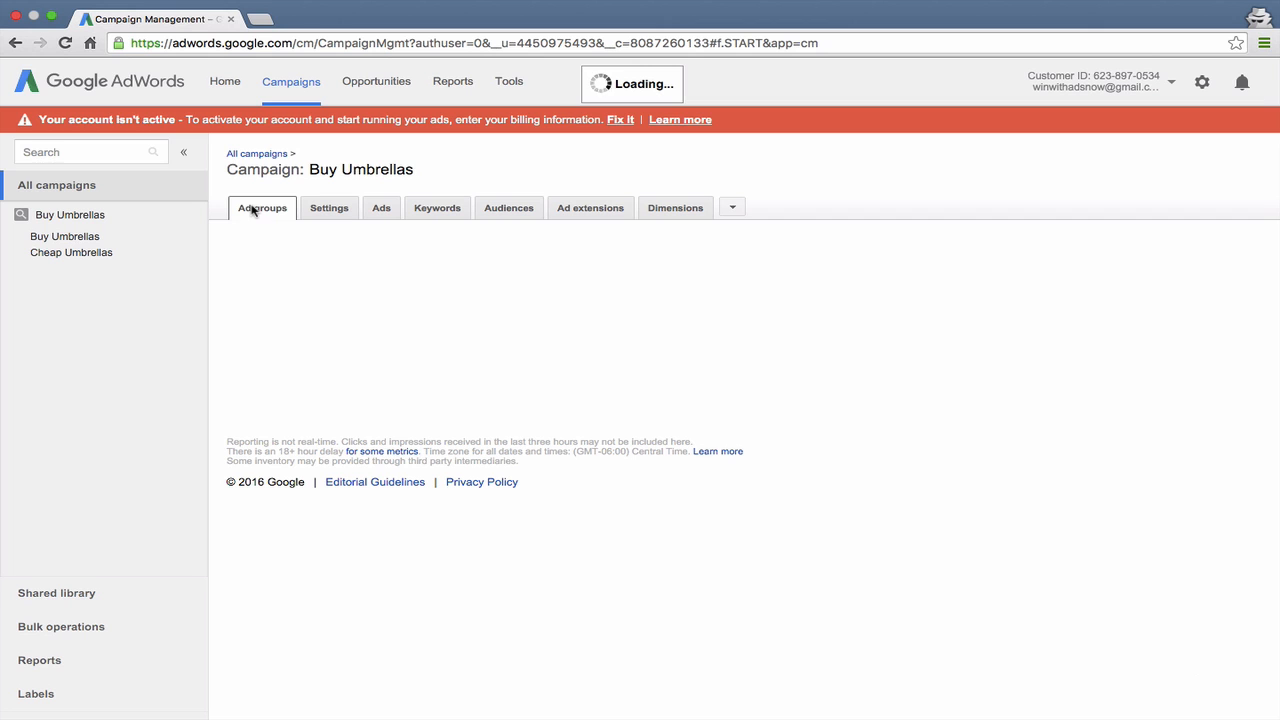
left_click(138, 184)
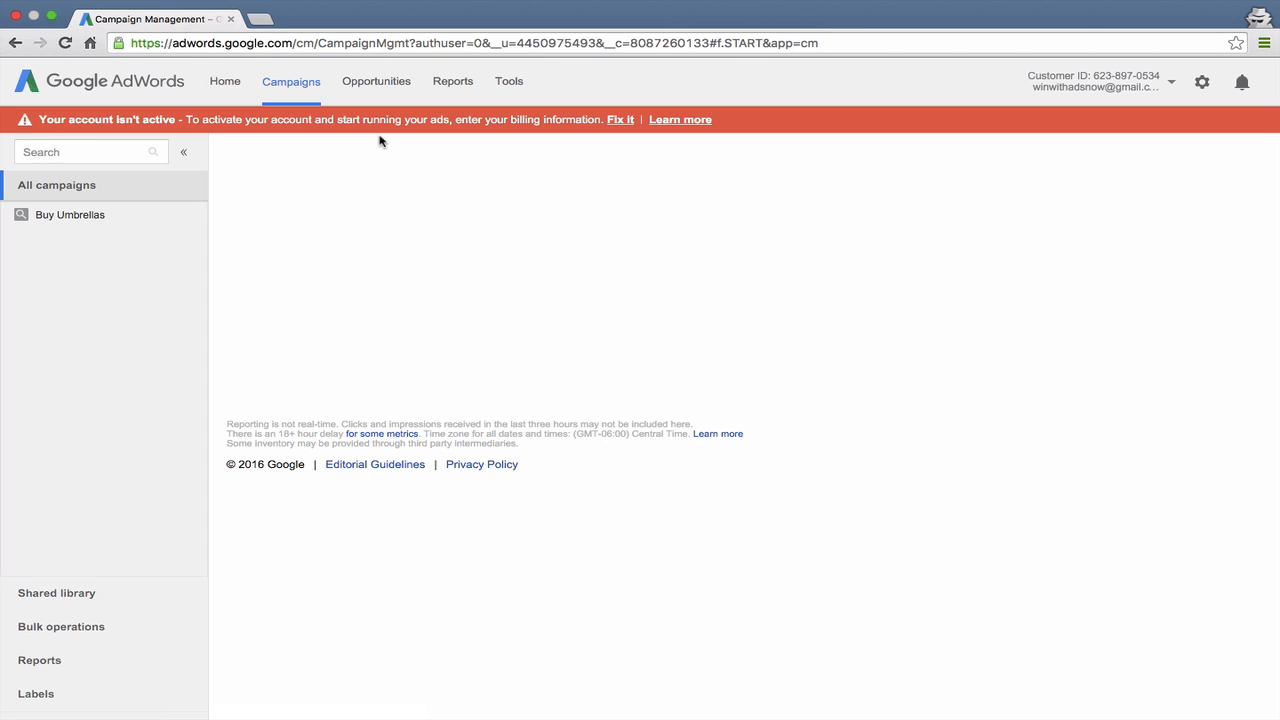
left_click(104, 214)
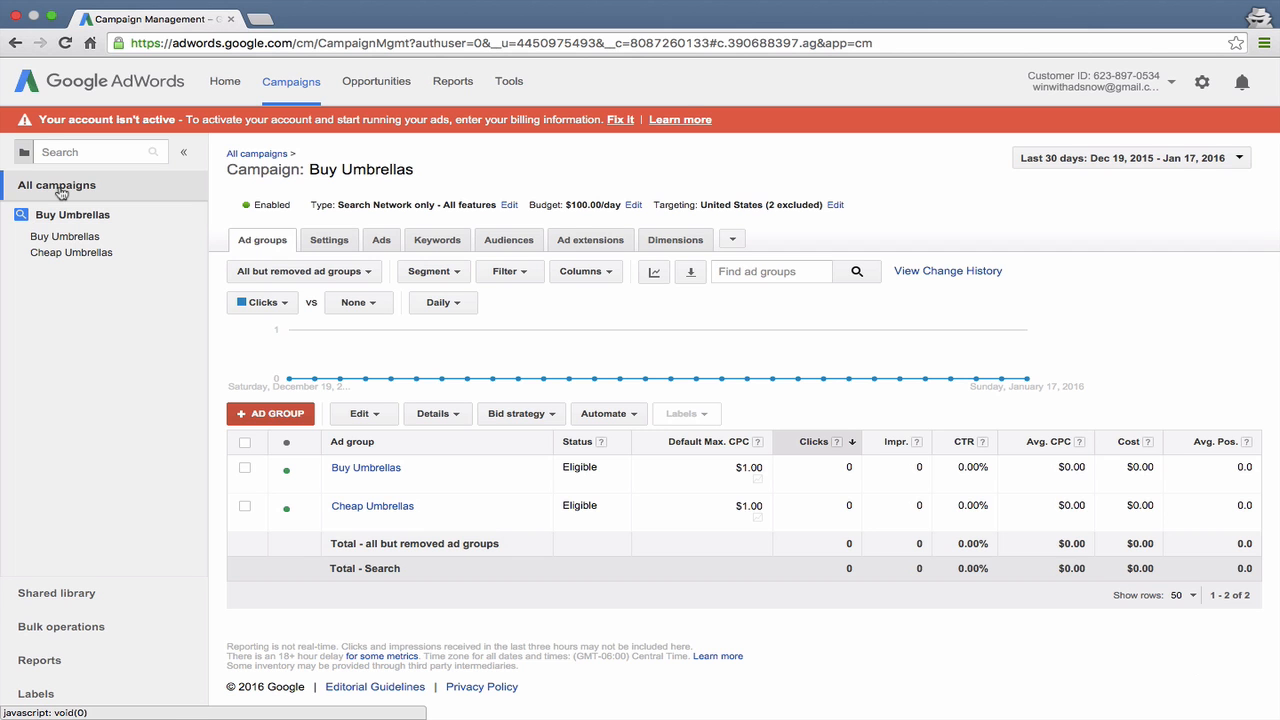
Step: Start a new Search Network only campaign from the all-campaigns level
left_click(60, 190)
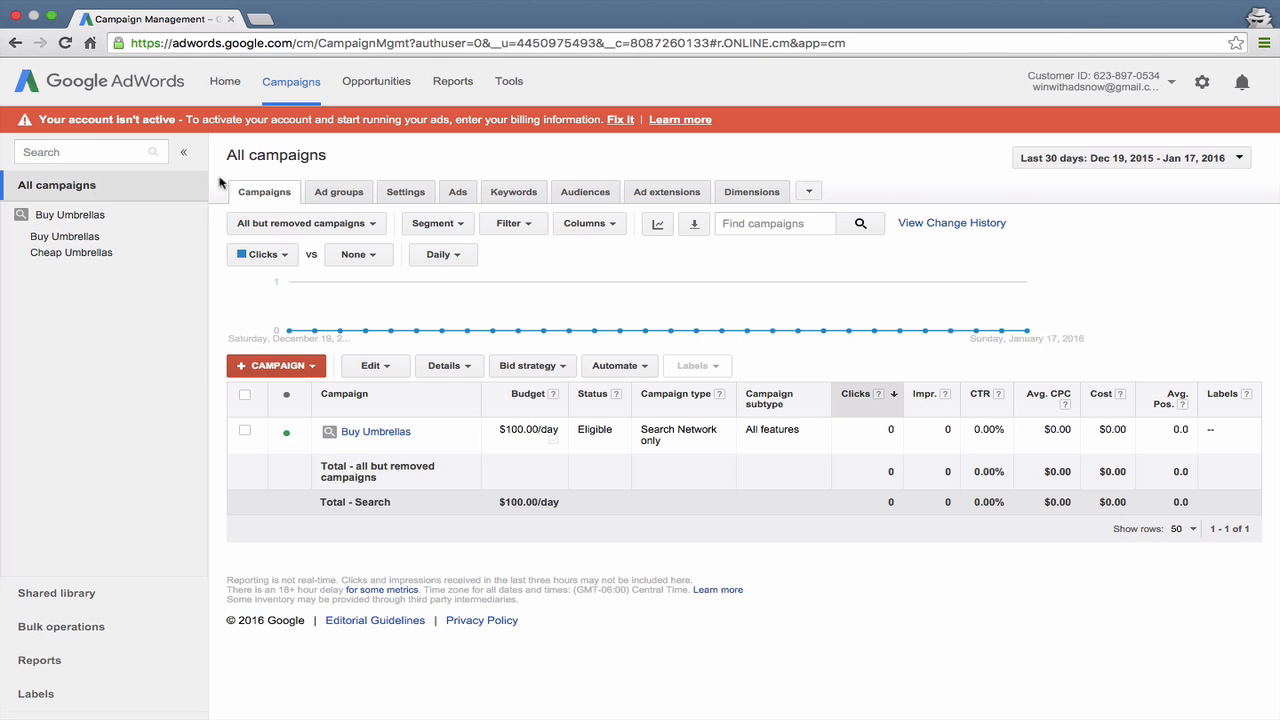
left_click(280, 367)
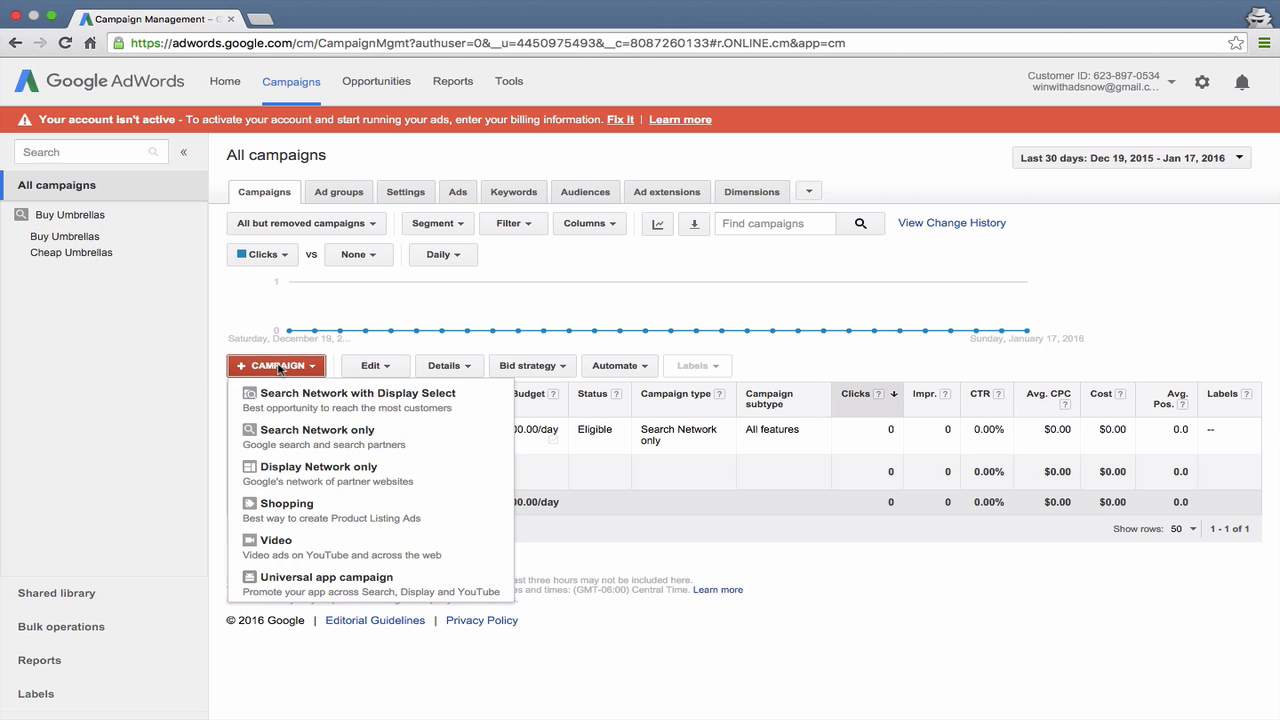
left_click(311, 440)
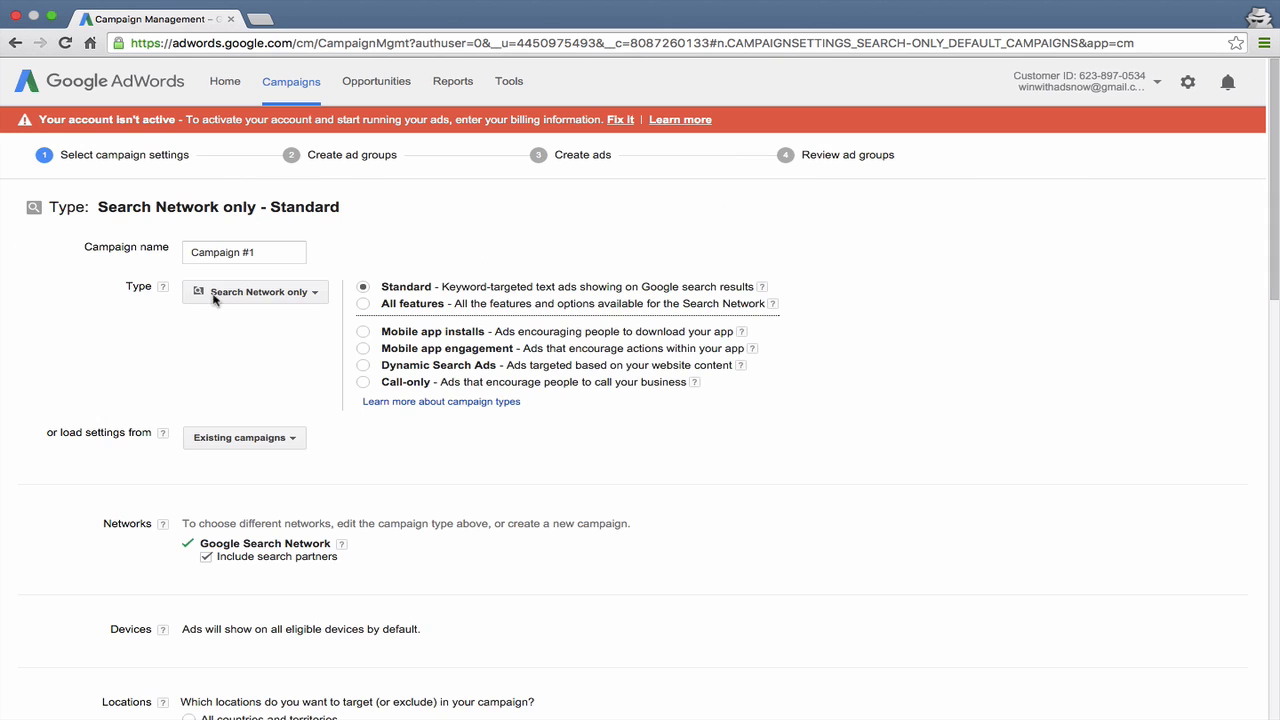
Step: Name the new campaign Hawaiian Umbrellas
left_click(276, 252)
left_click_drag(276, 252, 167, 250)
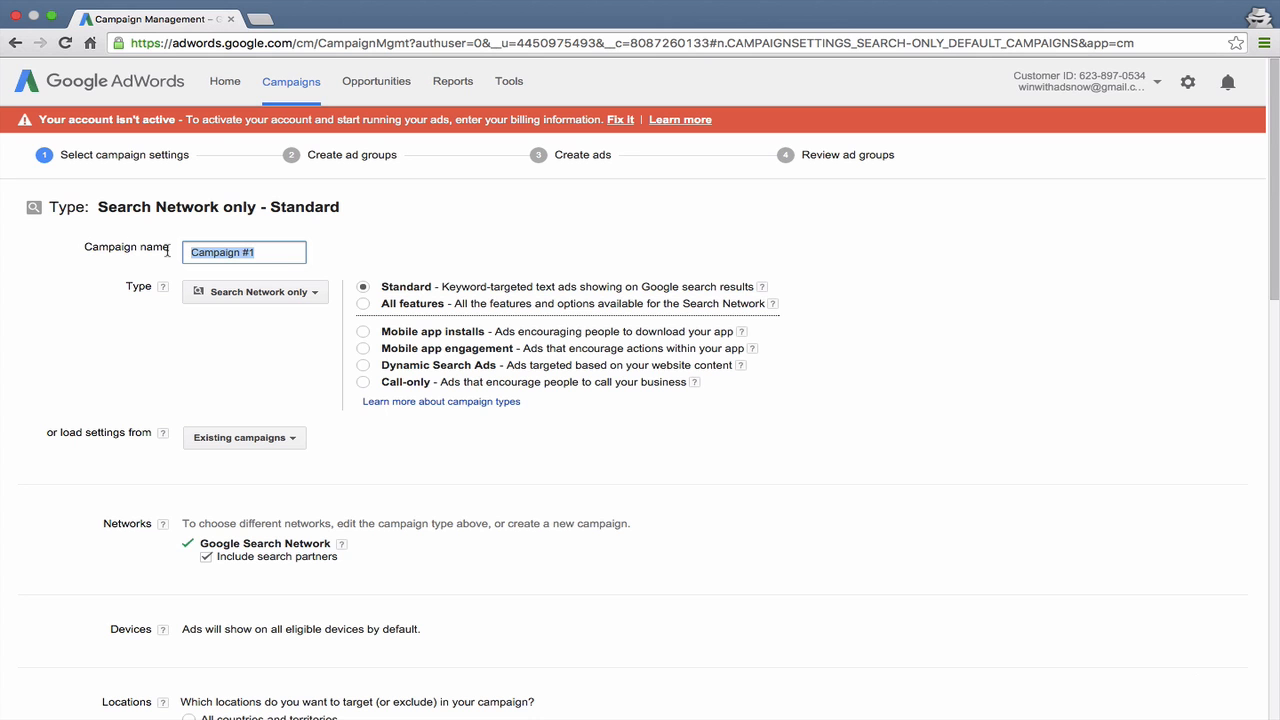
type("H")
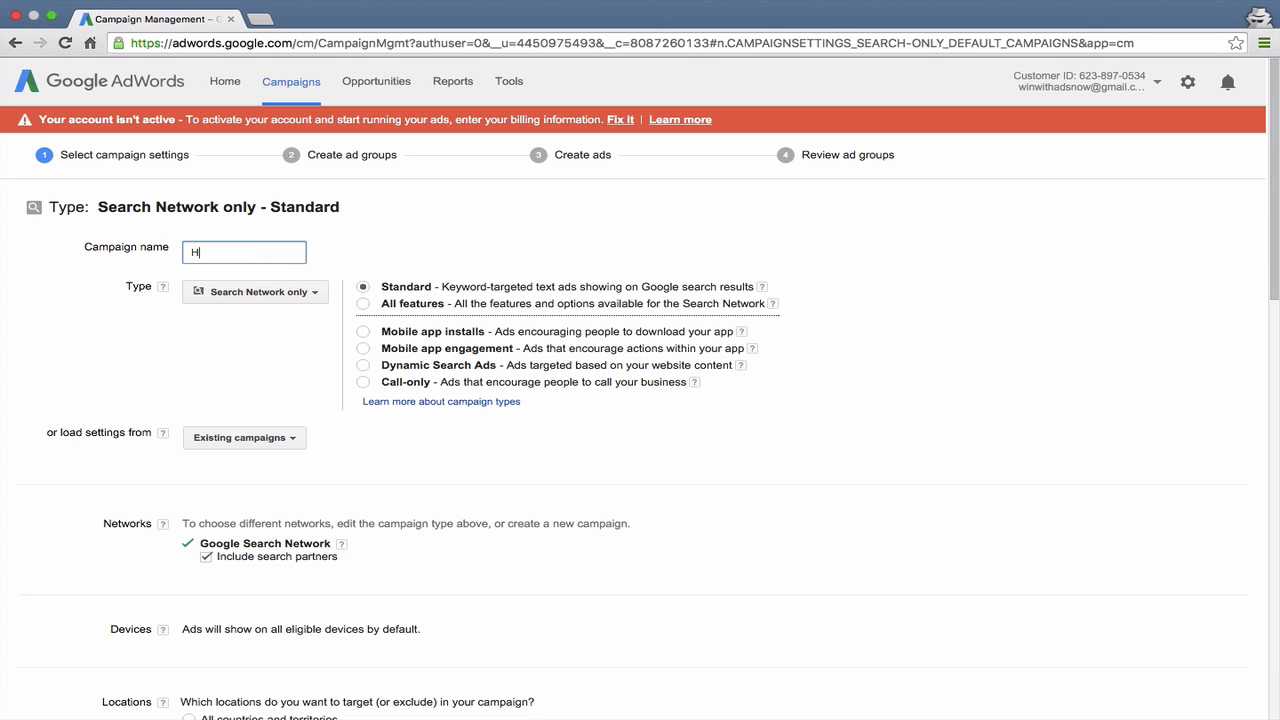
type("awaiin")
key("BackSpace")
type("n")
mouse_move(276, 6)
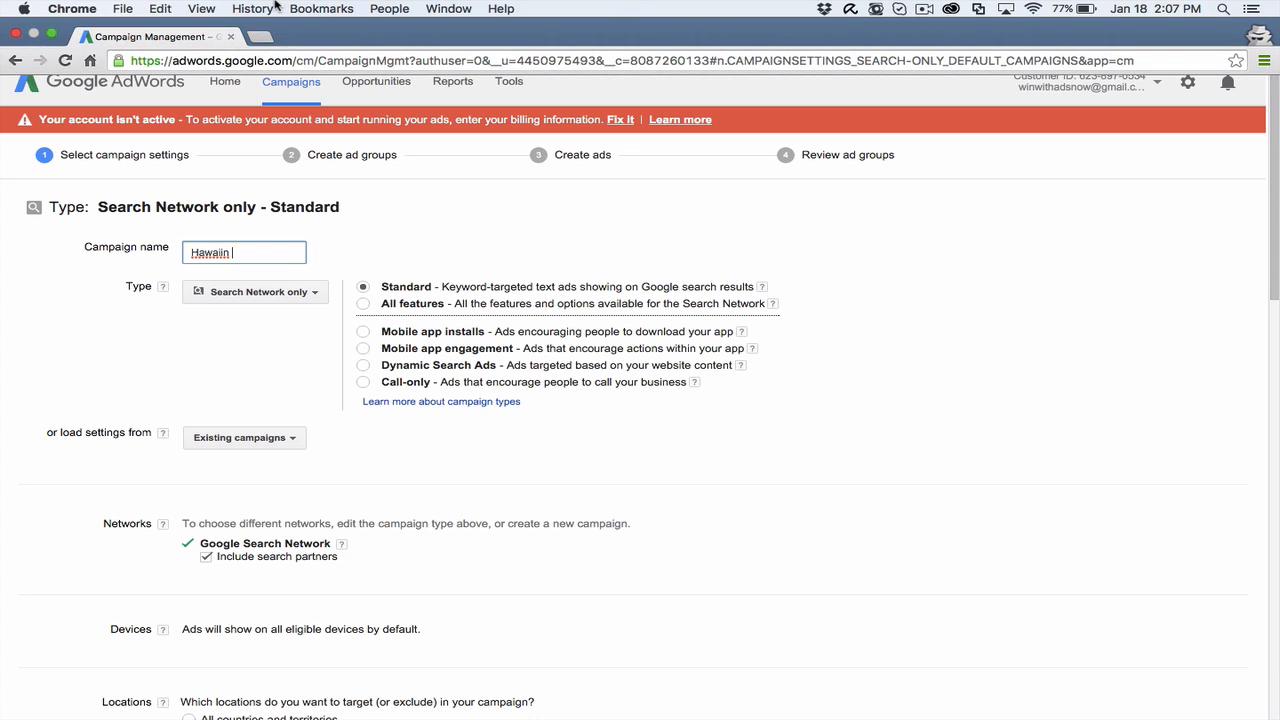
type("Umbrellas")
triple_click(226, 258)
type("H")
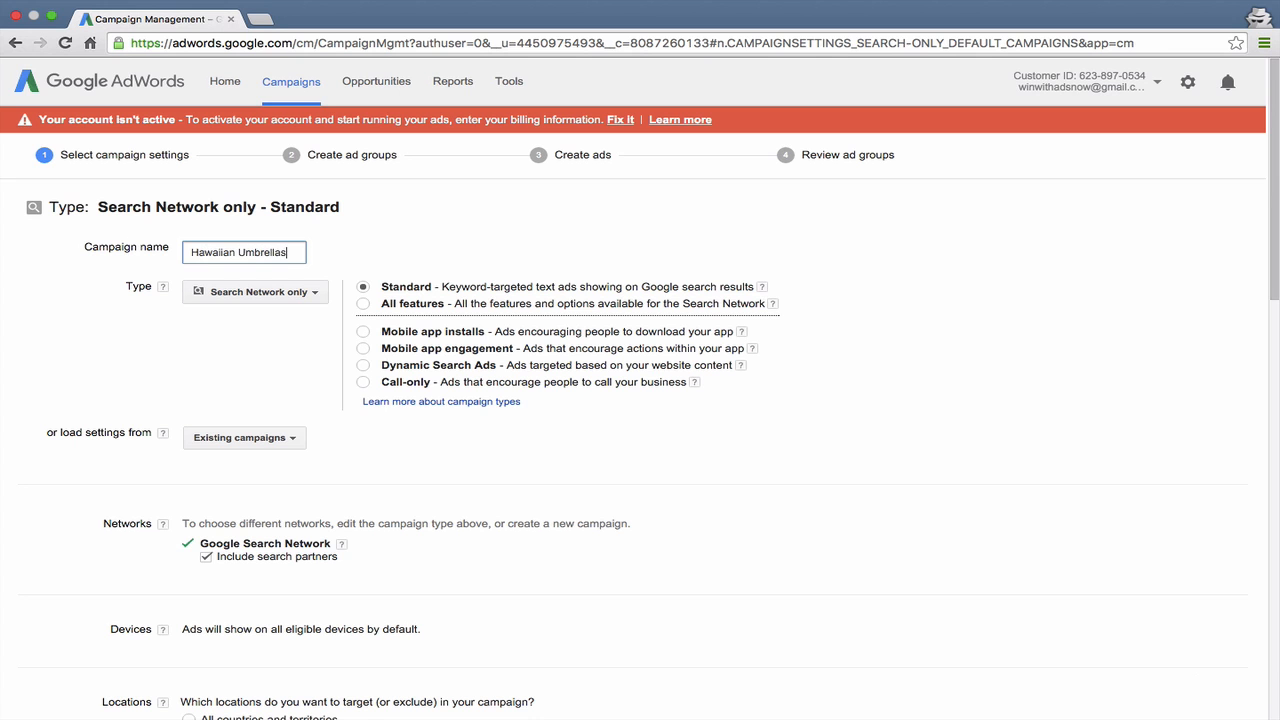
Step: Switch the campaign subtype to All features and enter Hawaiian Umbrellas as the campaign name again
key("super+a")
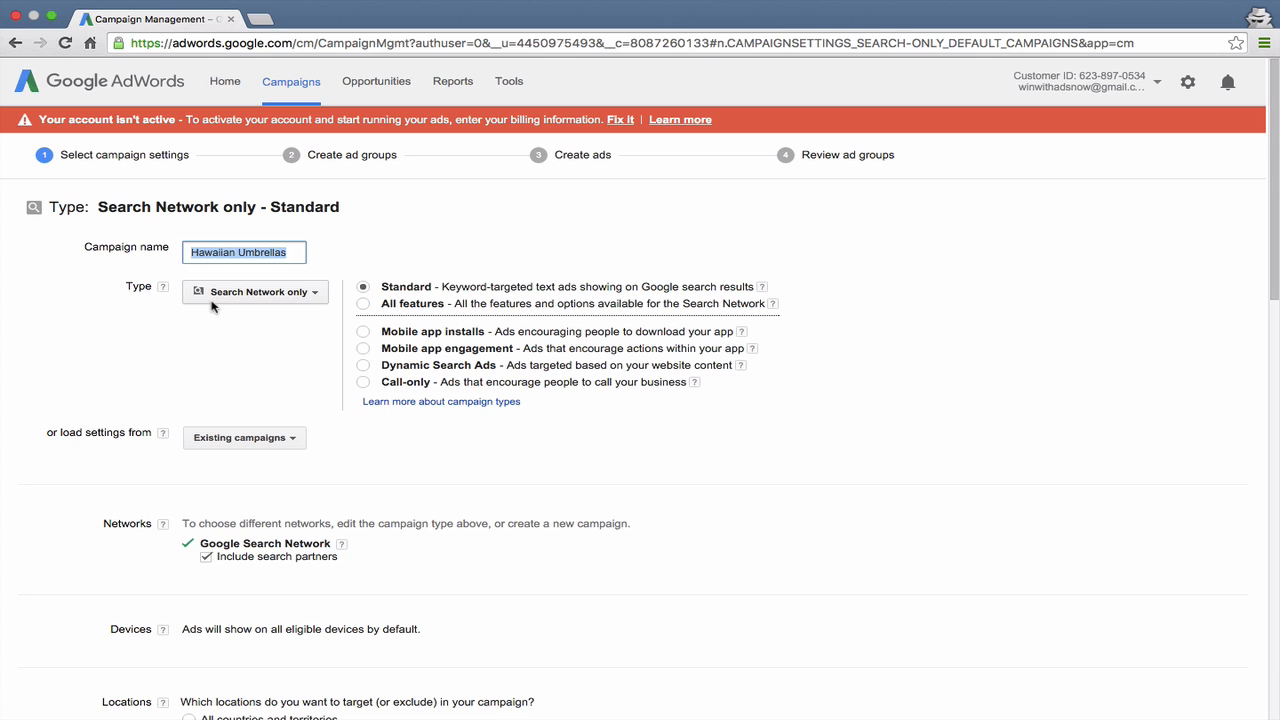
left_click(394, 306)
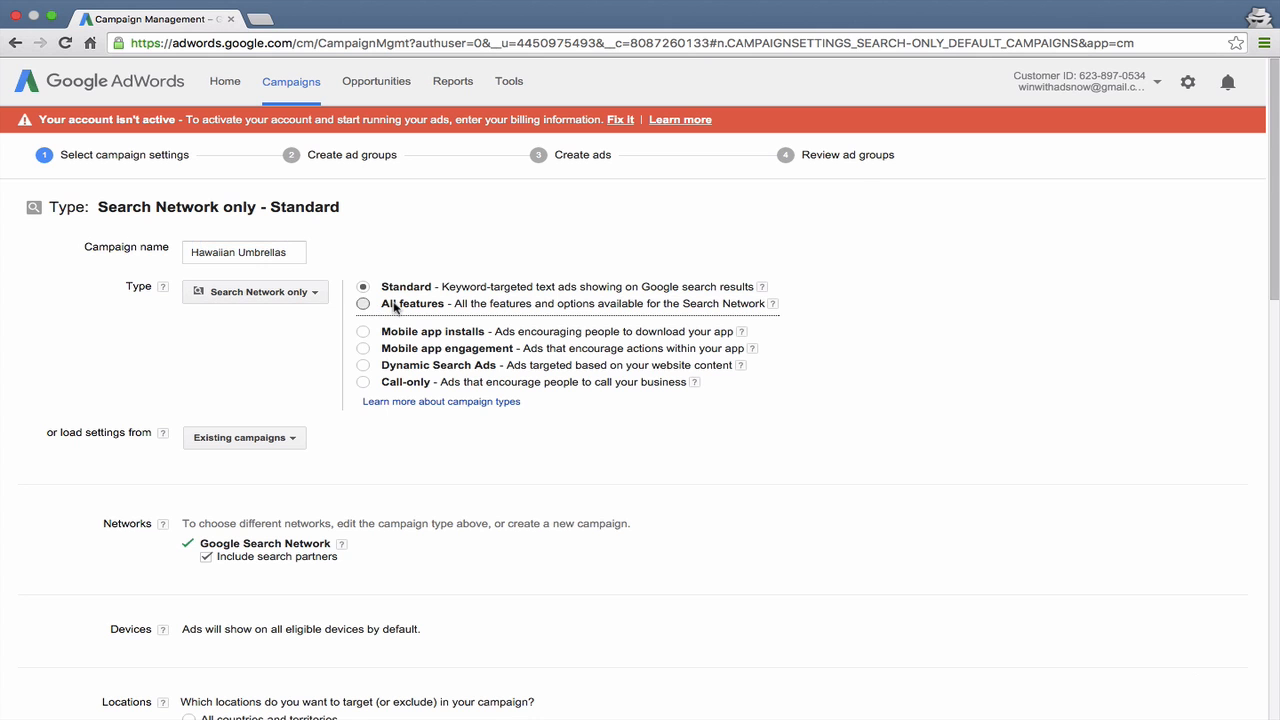
left_click(772, 232)
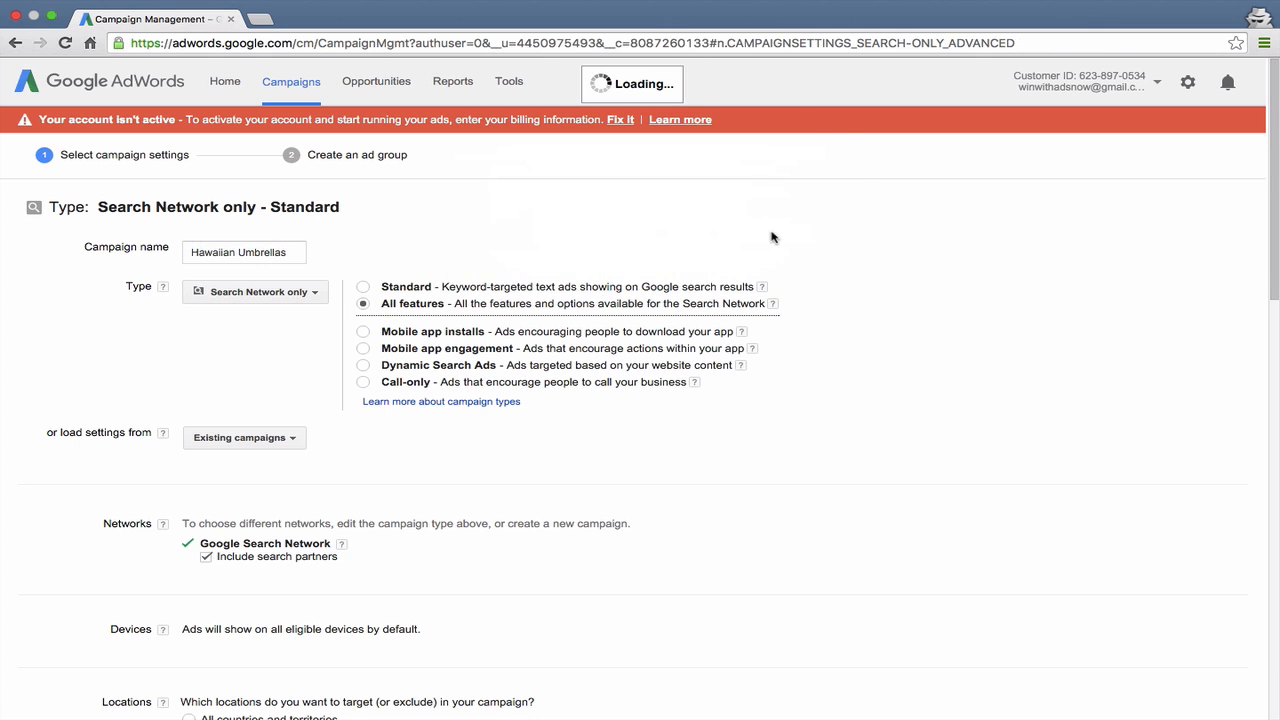
left_click(269, 252)
triple_click(269, 252)
type("Hawaiian Umbrellas")
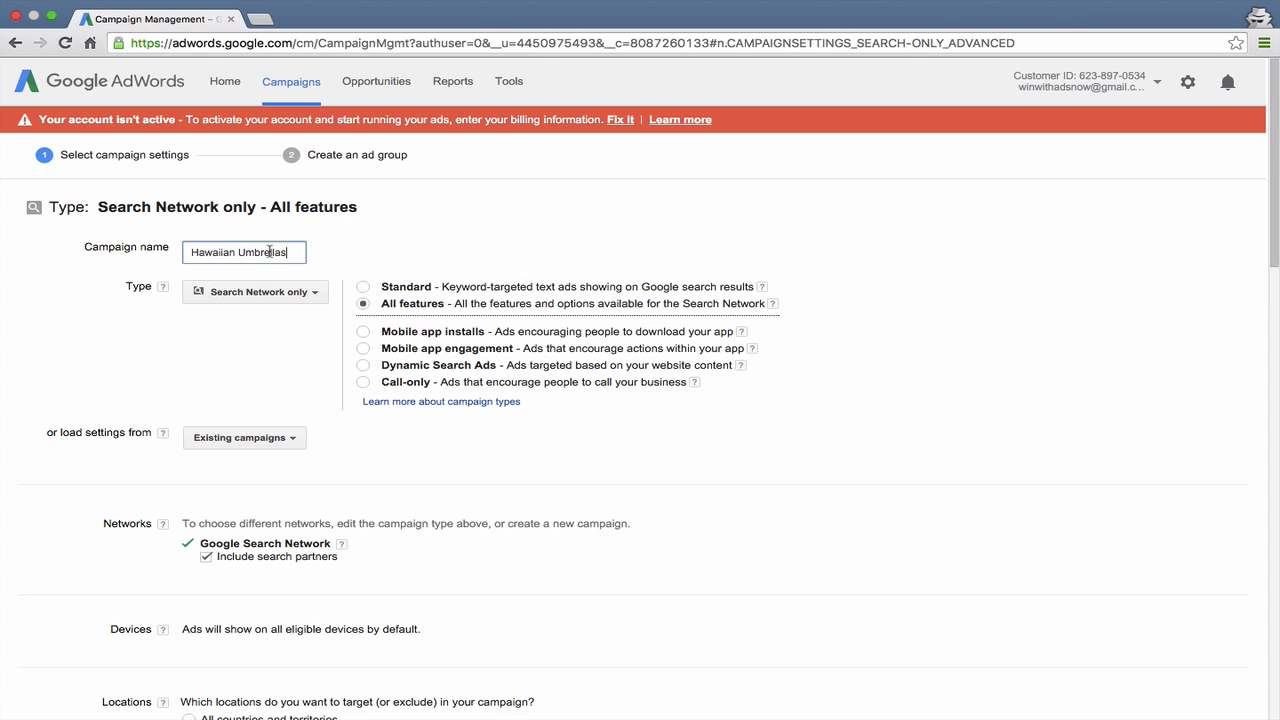
Step: Add the state of California, United States as a targeted location for the campaign
scroll(434, 287, "down", 1)
scroll(433, 287, "down", 4)
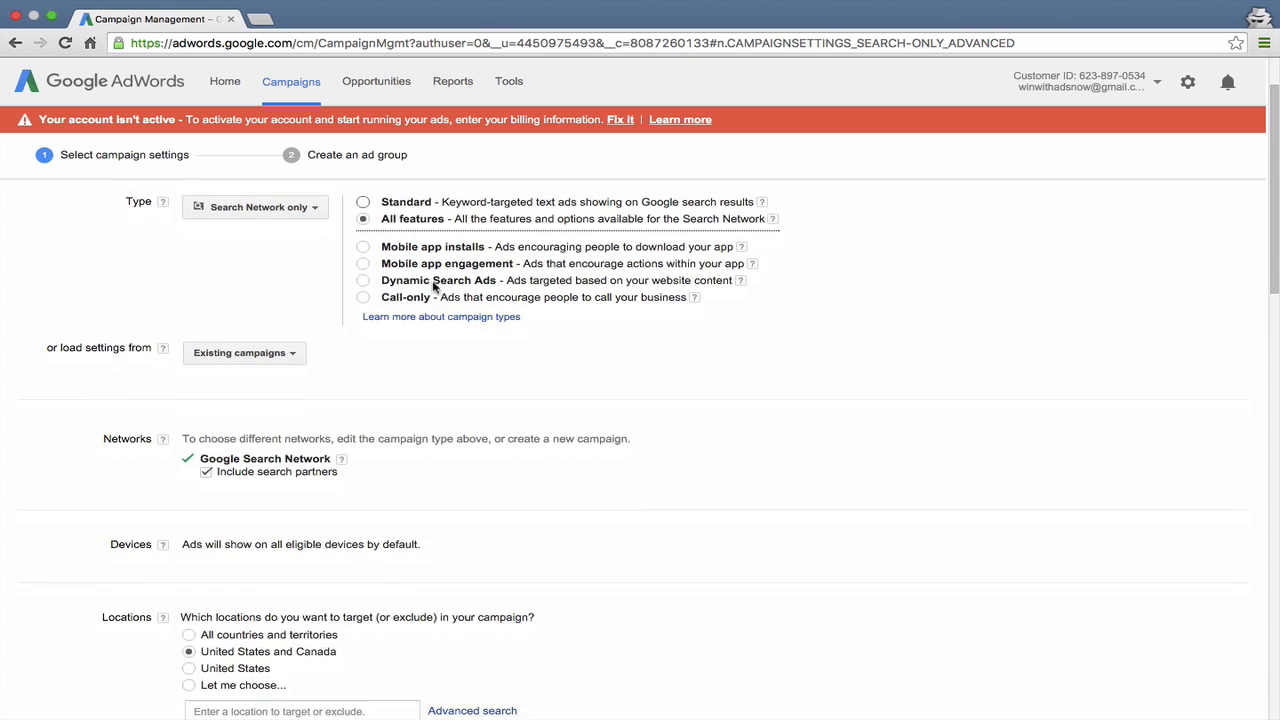
scroll(433, 287, "down", 4)
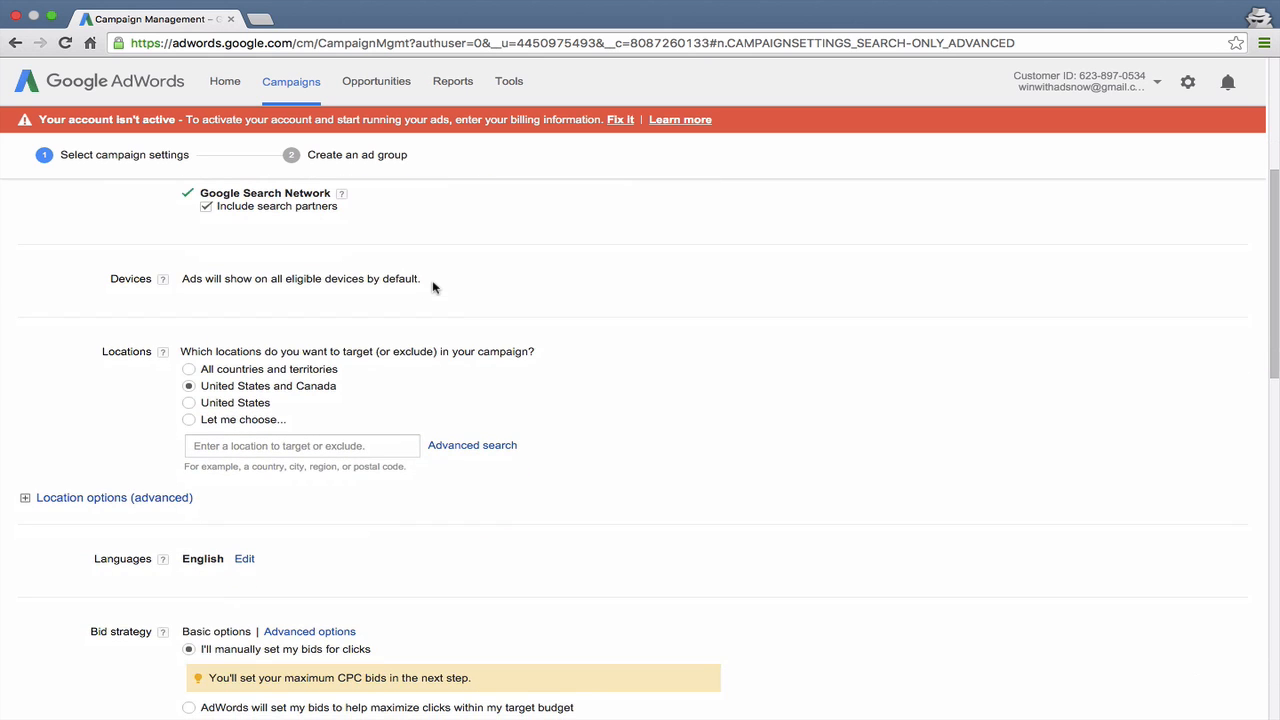
left_click(300, 445)
type("cali")
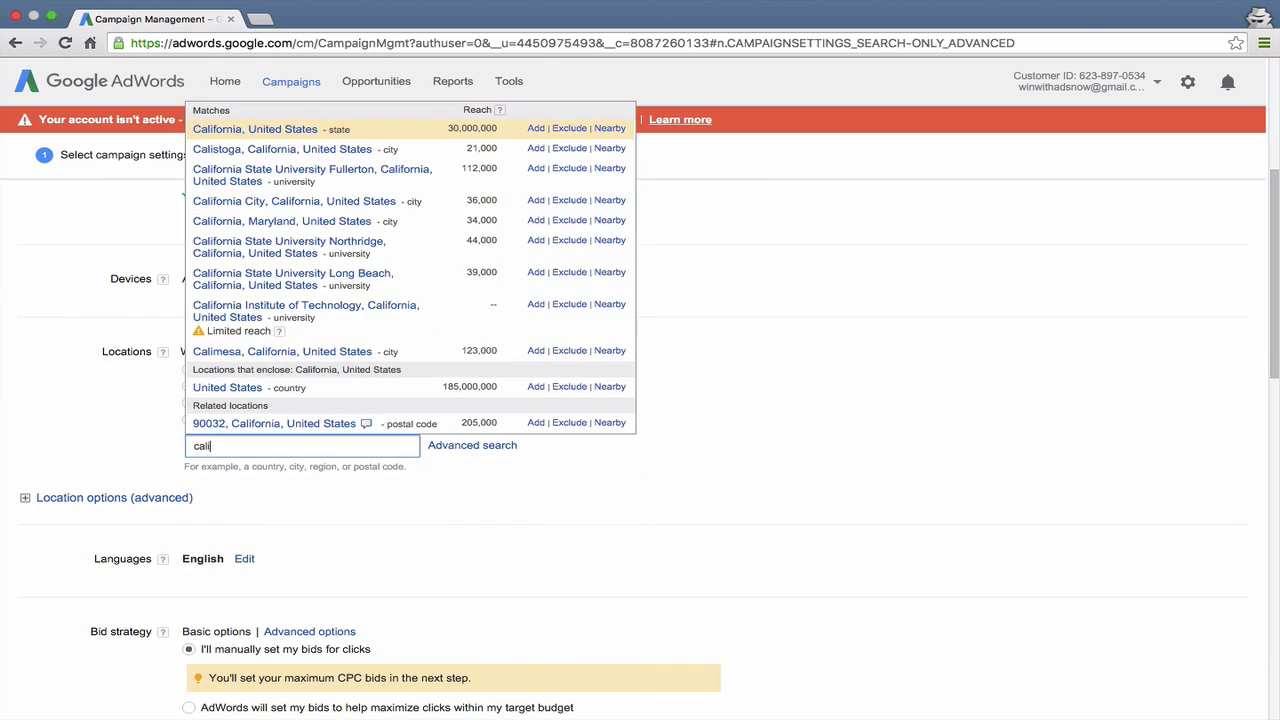
left_click(536, 129)
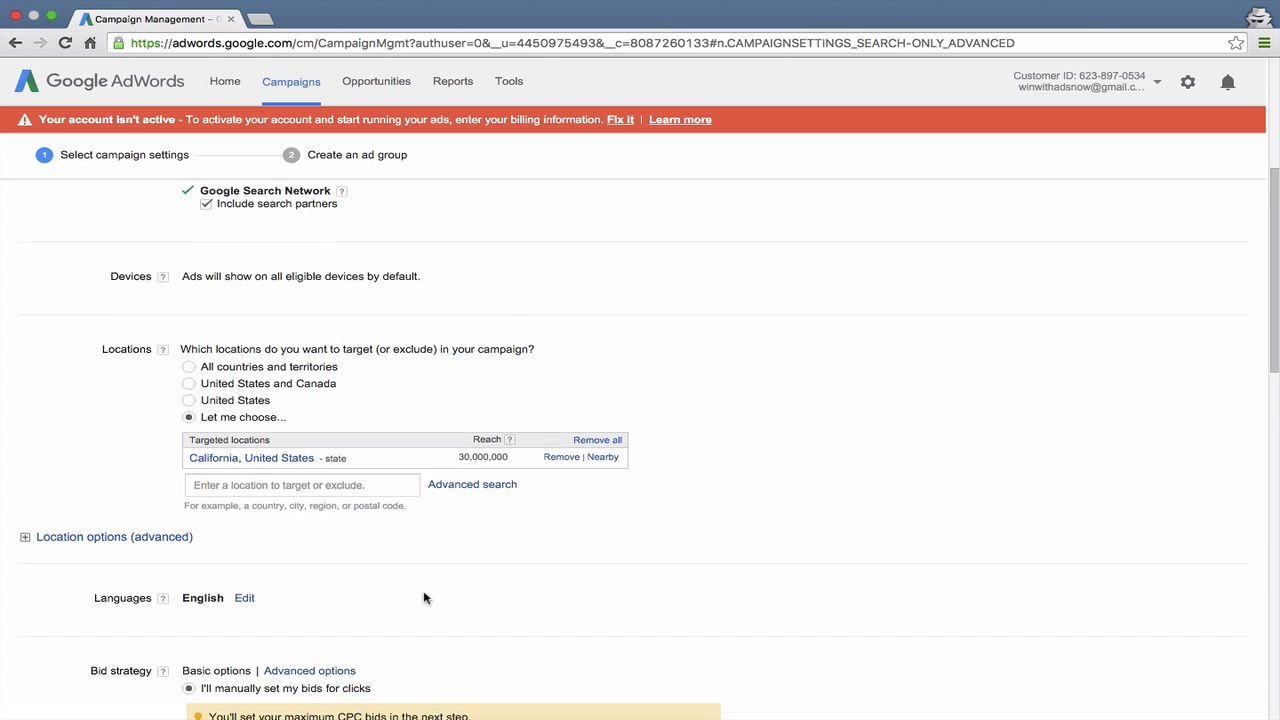
Step: Look up Tarrant County and Seattle as possible targets in the advanced location search
scroll(424, 598, "down", 2)
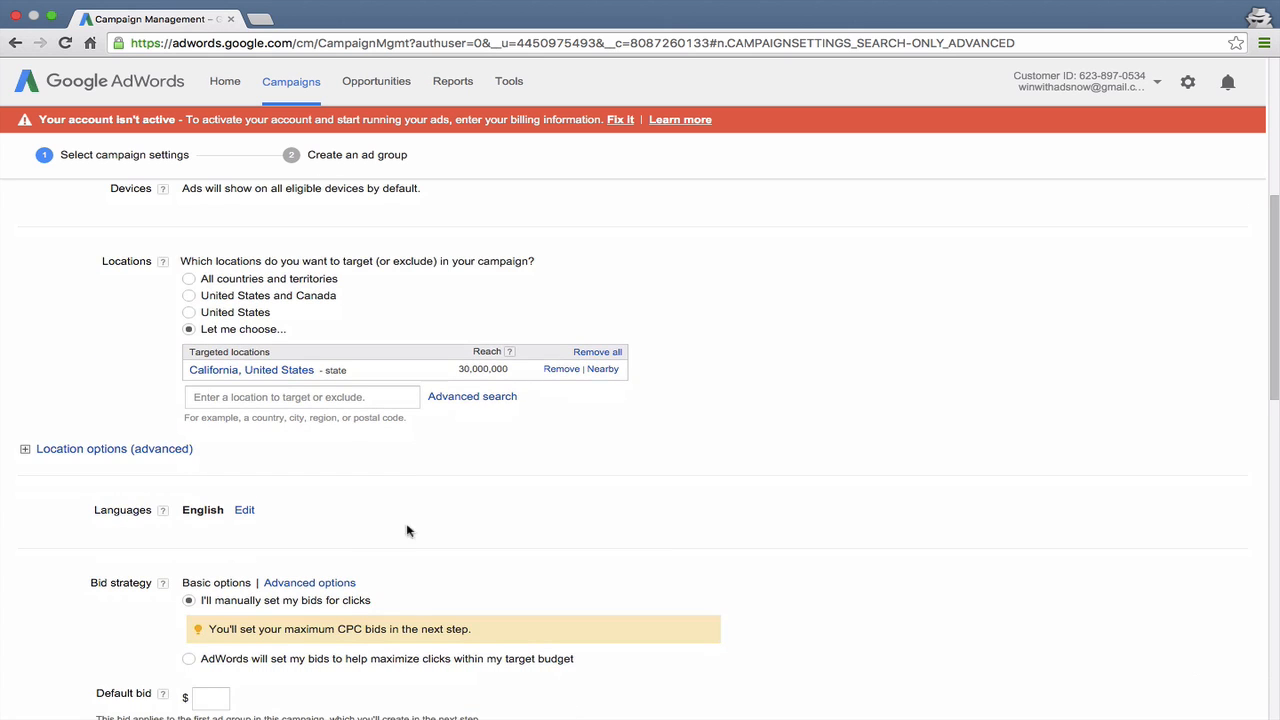
left_click(484, 400)
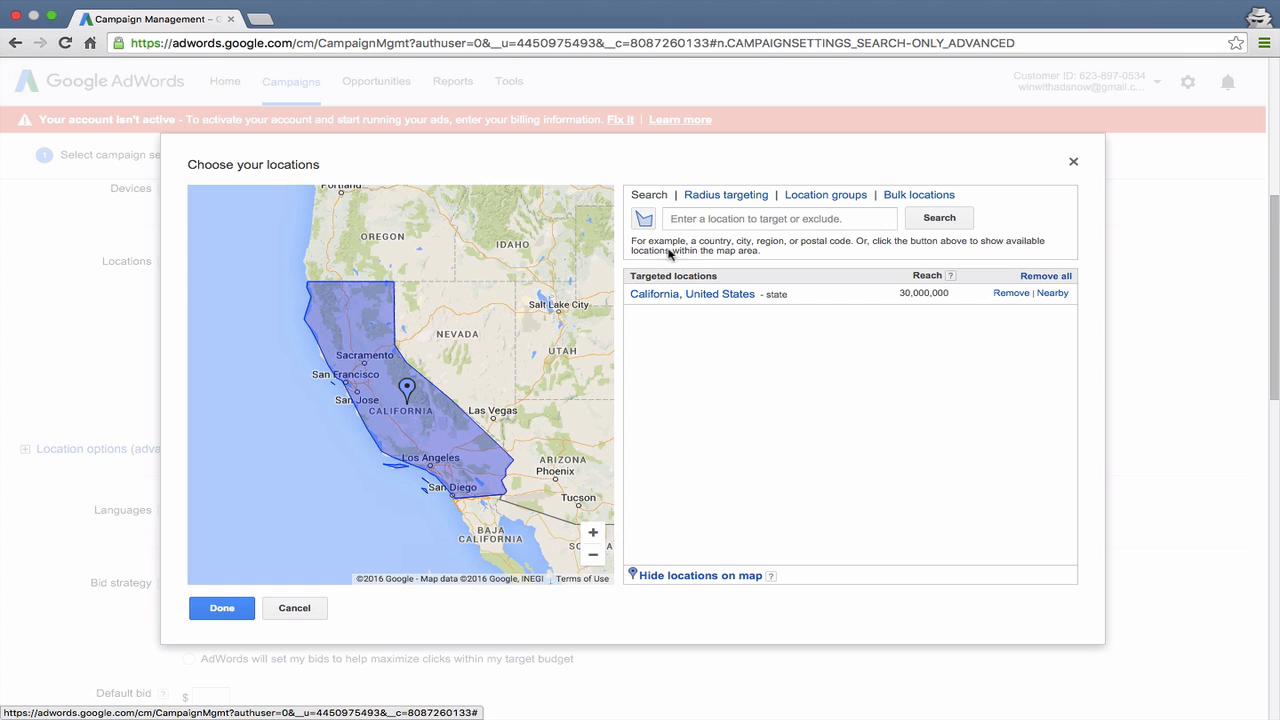
left_click(707, 222)
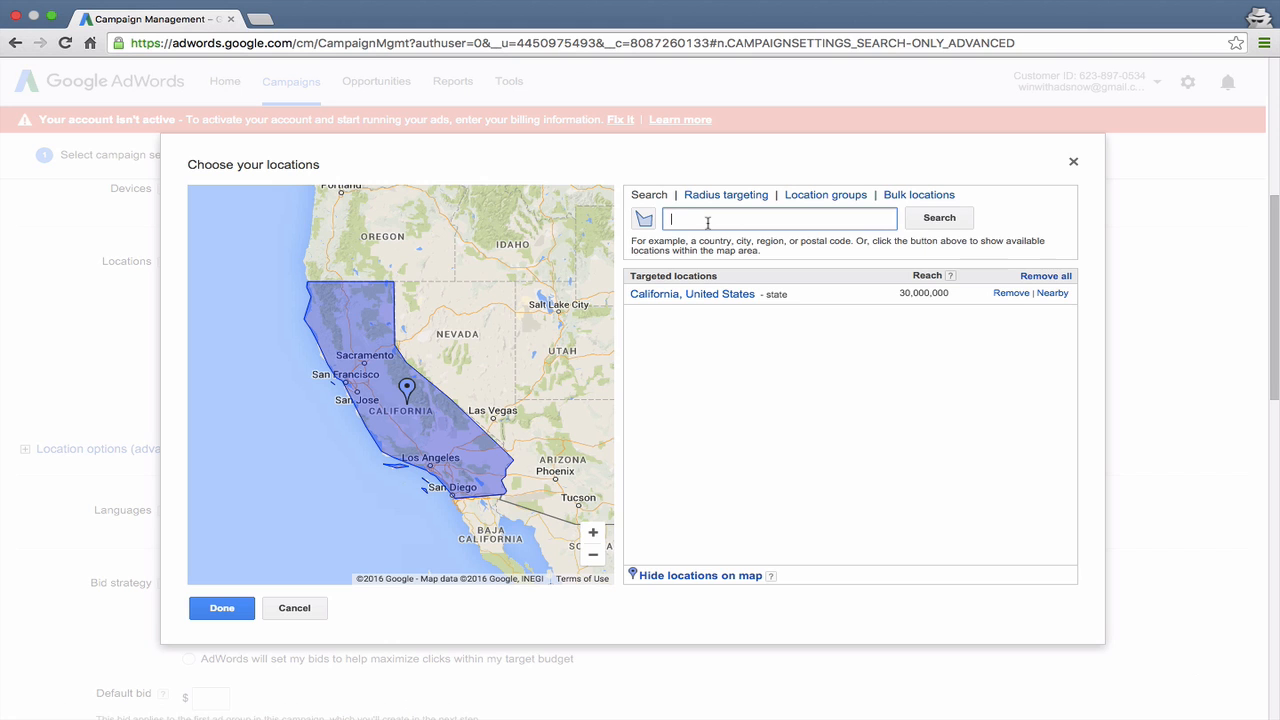
type("tarran")
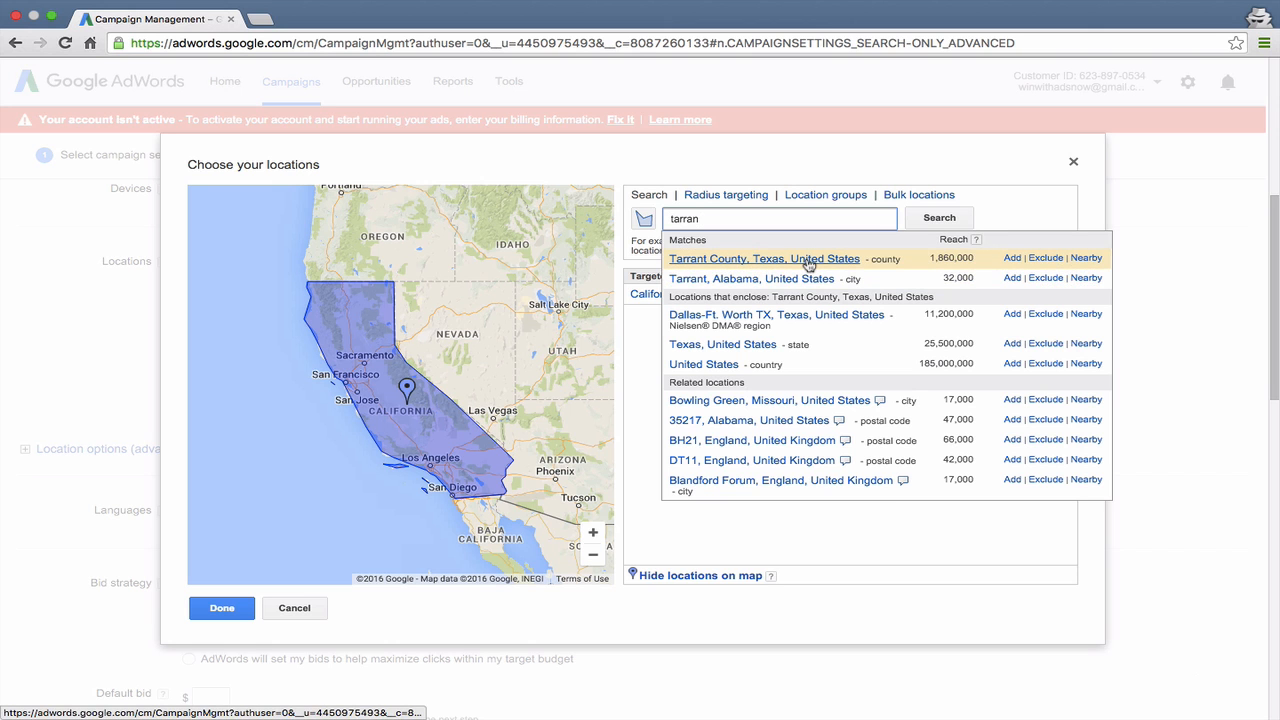
key("super+a")
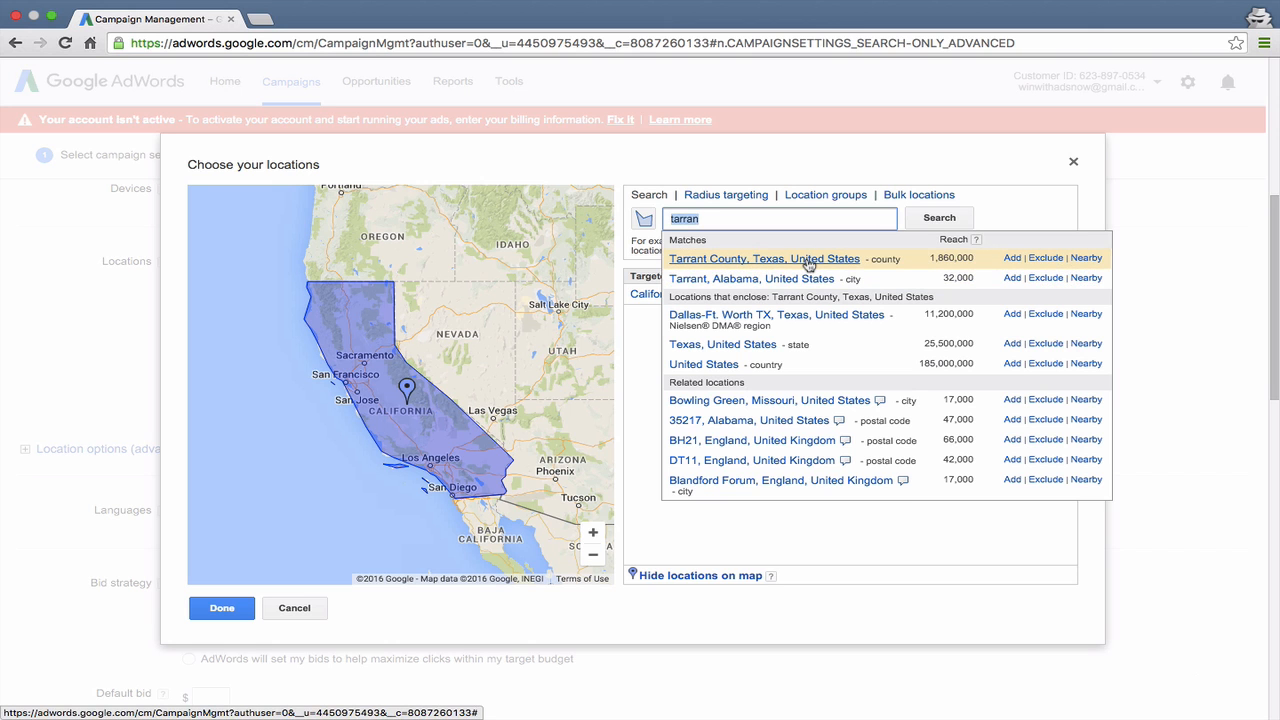
type("seattl")
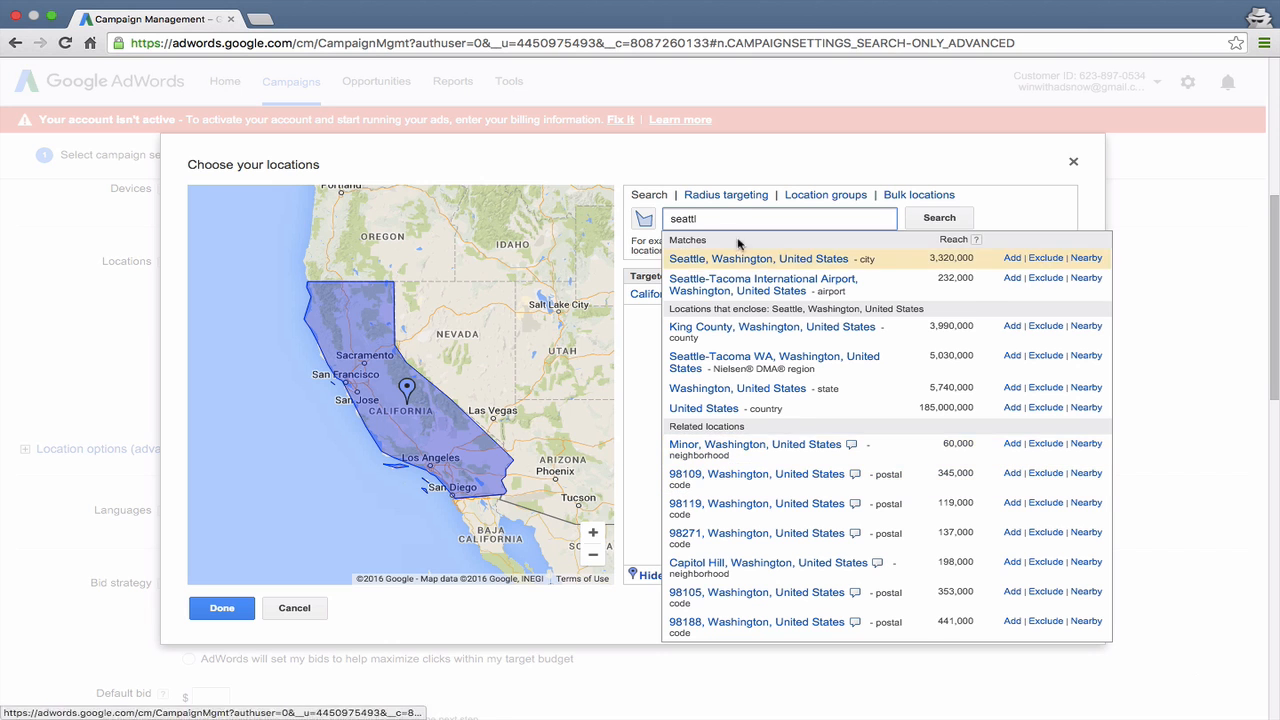
Step: Target a 20-mile radius around California and check its coverage and the locations within it
left_click(714, 197)
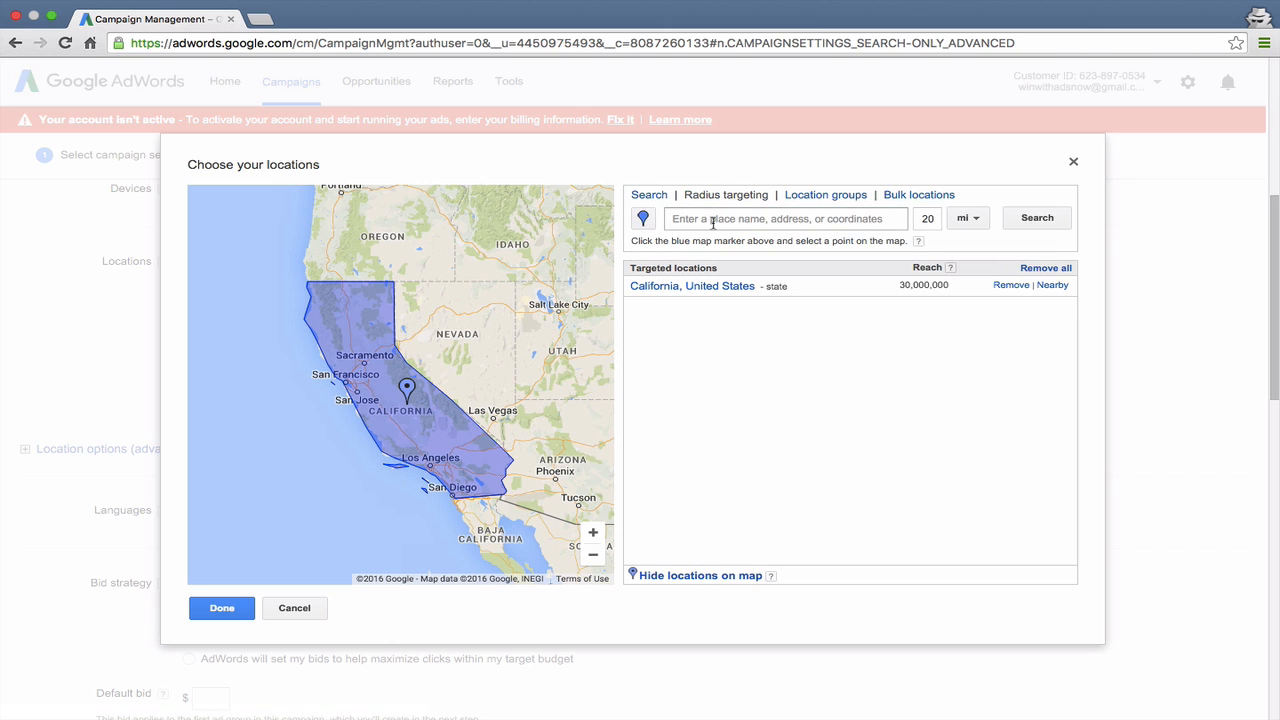
left_click(713, 221)
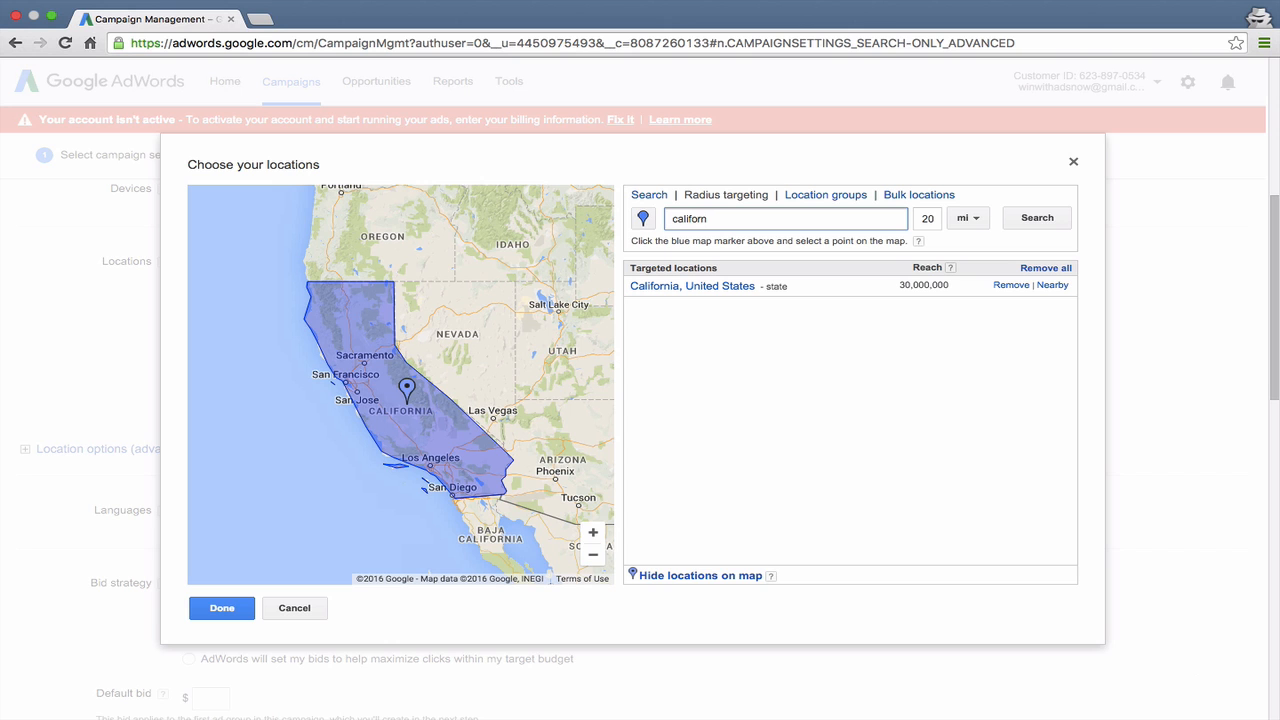
type("california")
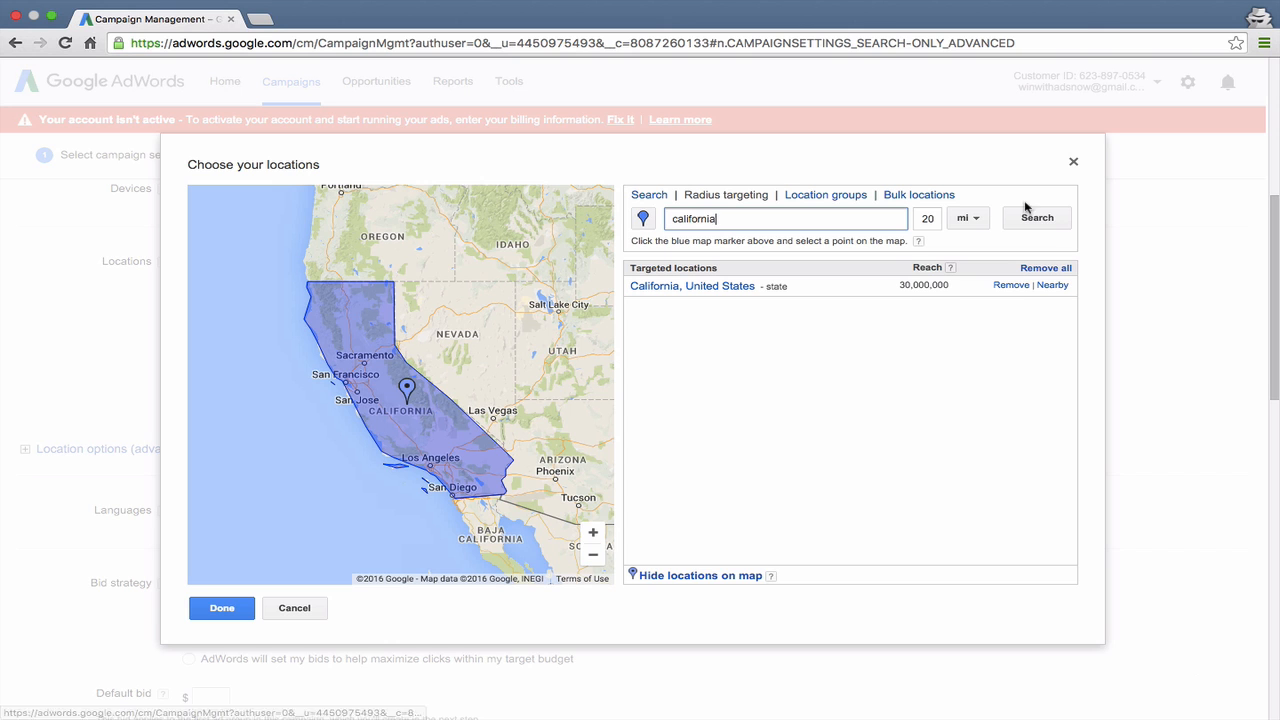
left_click(1037, 220)
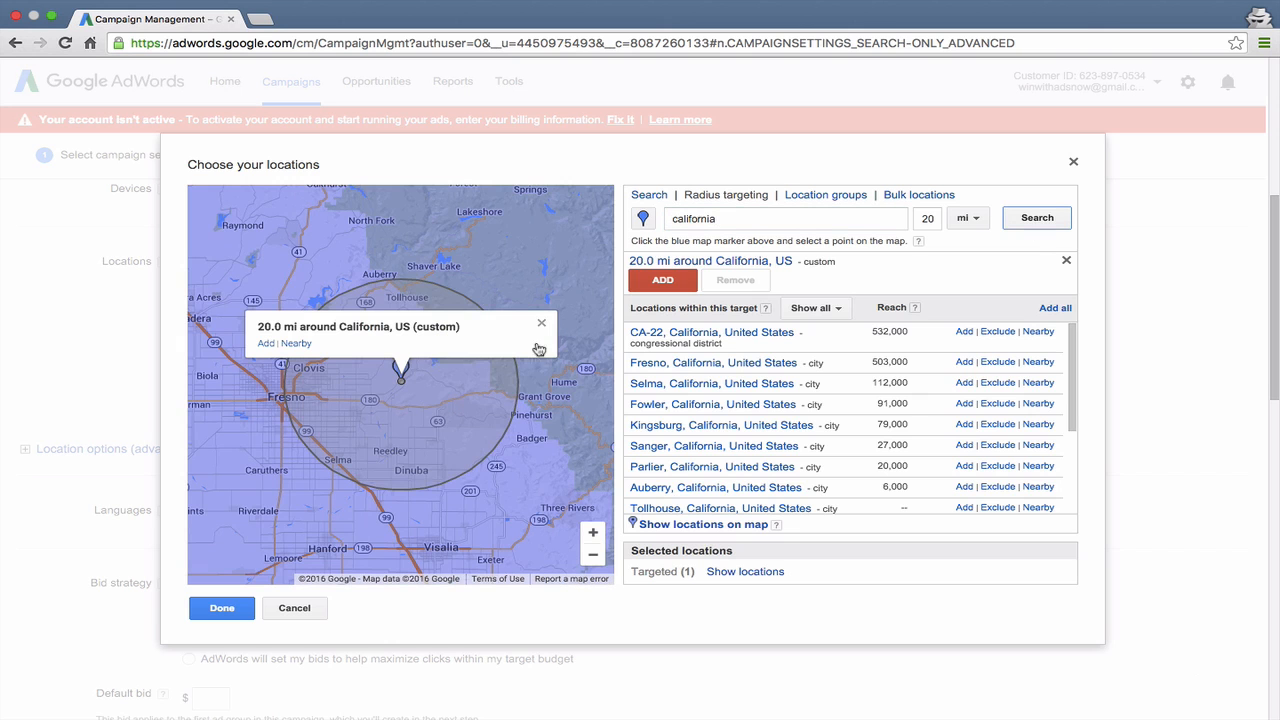
left_click(267, 345)
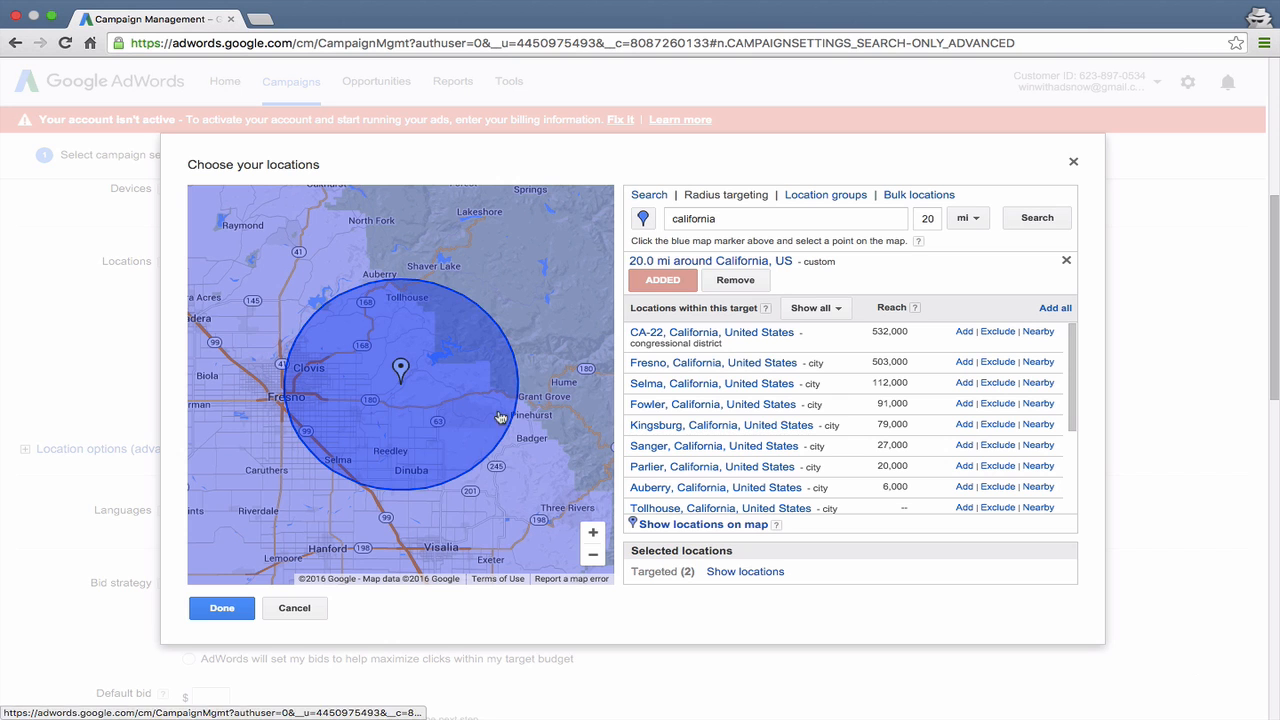
left_click(592, 556)
left_click(592, 556)
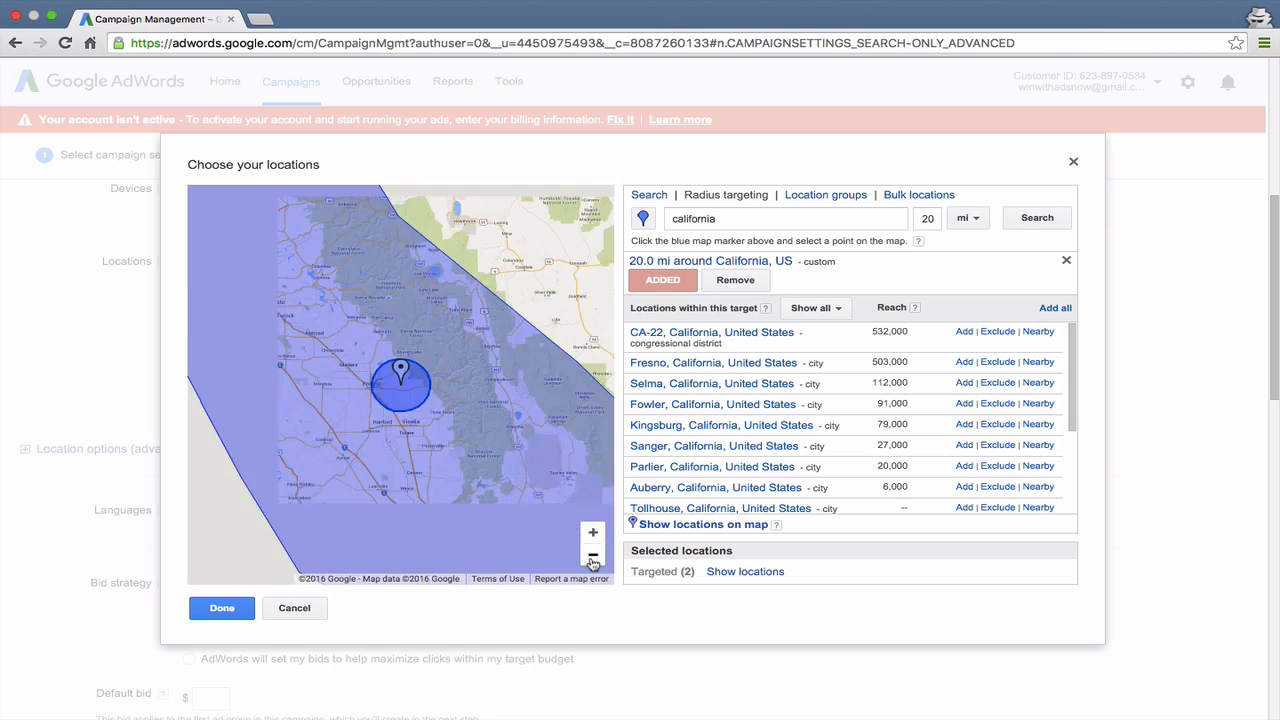
left_click(592, 556)
left_click(592, 556)
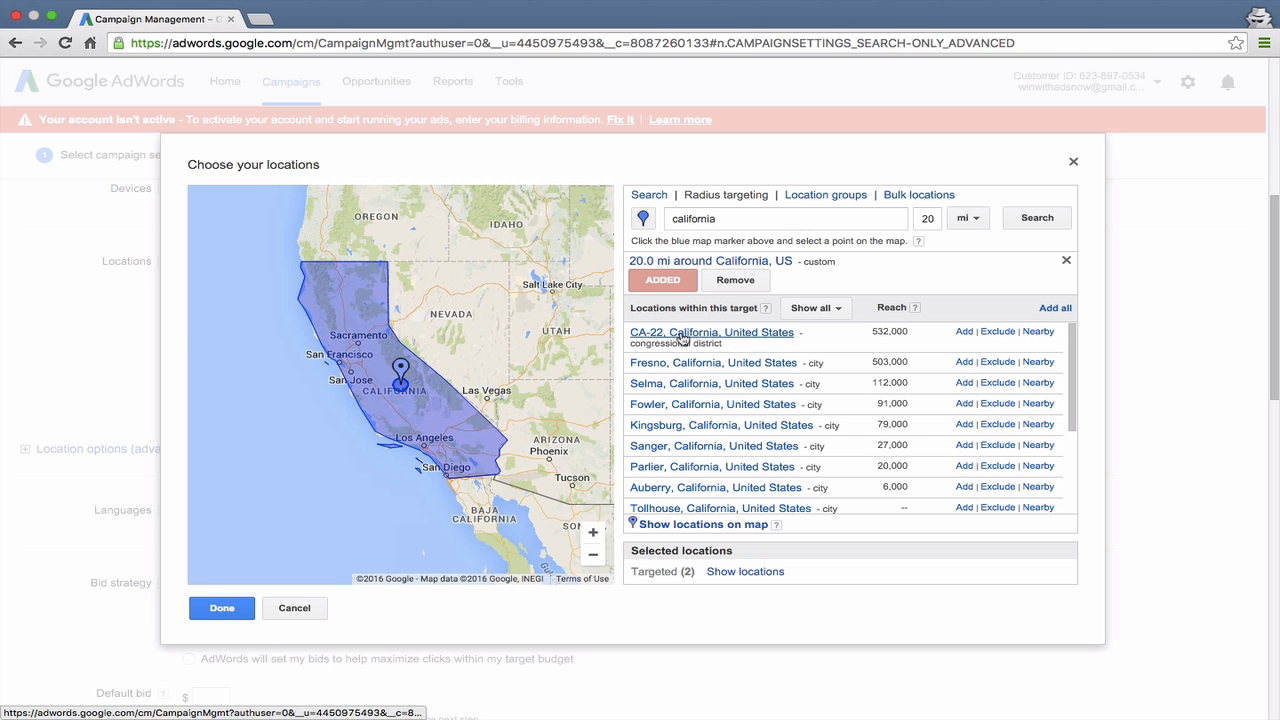
scroll(700, 410, "down", 3)
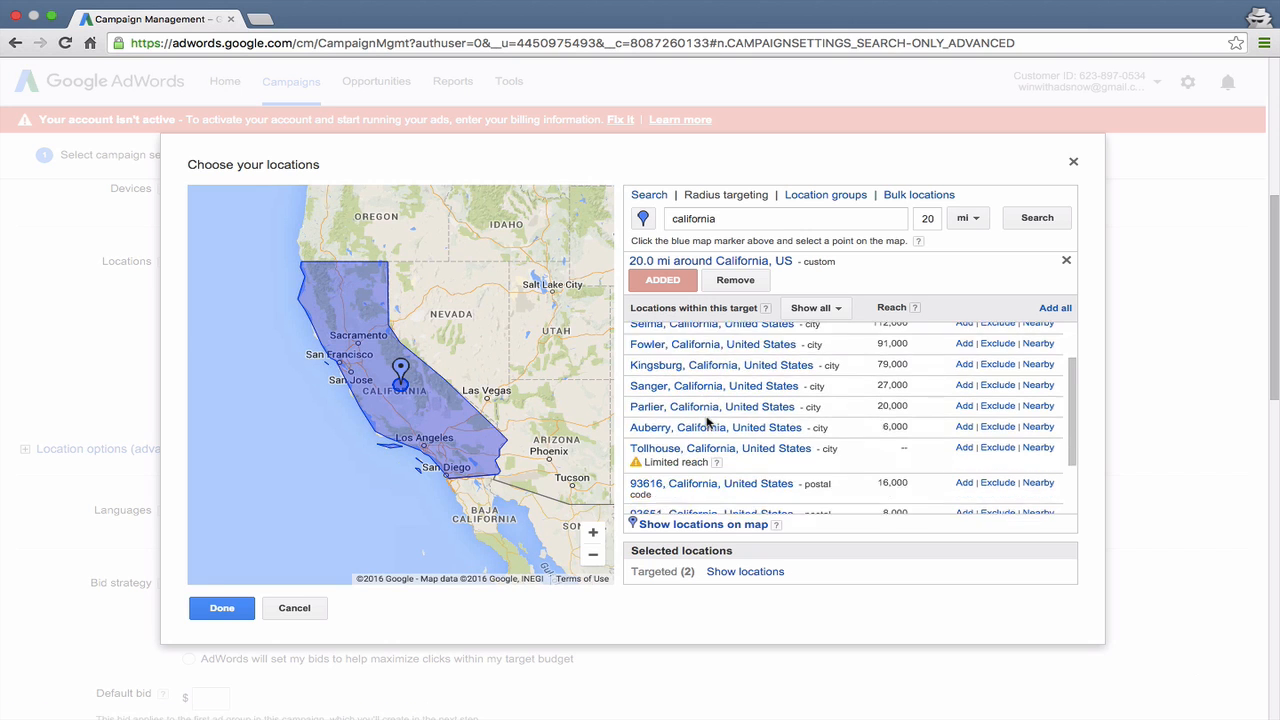
scroll(705, 420, "up", 5)
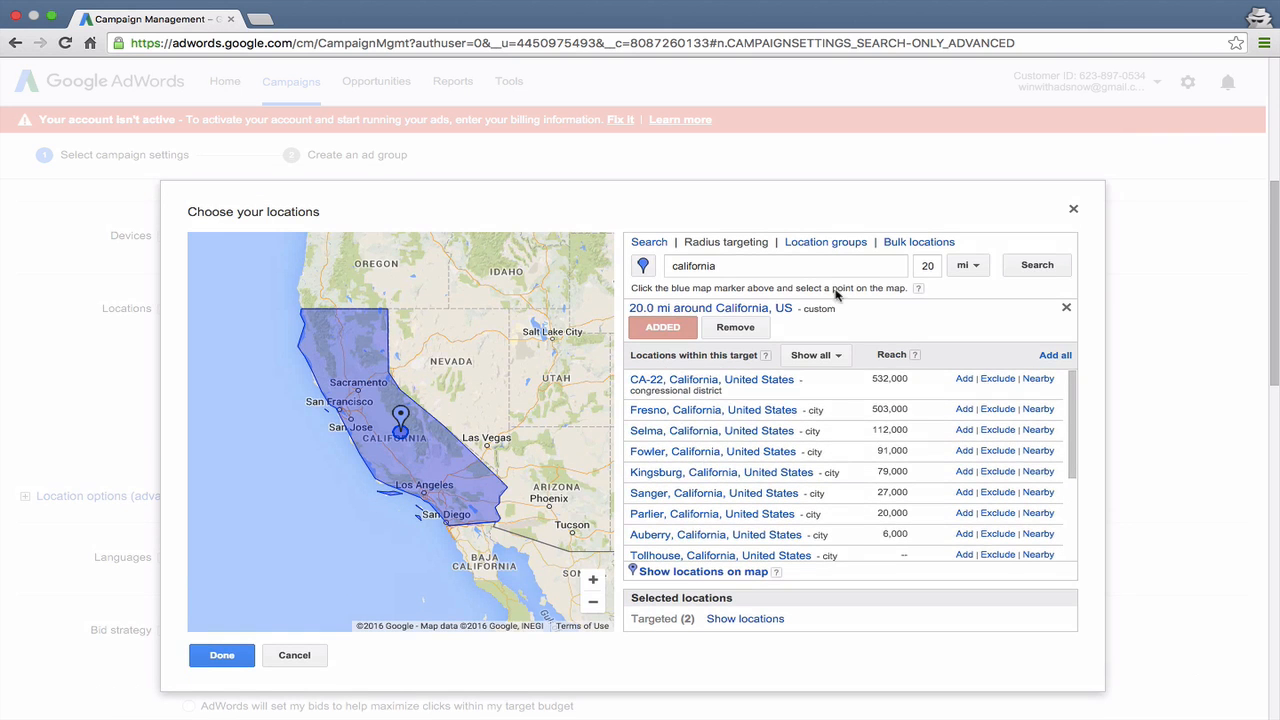
Step: Examine the bulk locations entry and the Places of interest options among the location groups
left_click(893, 245)
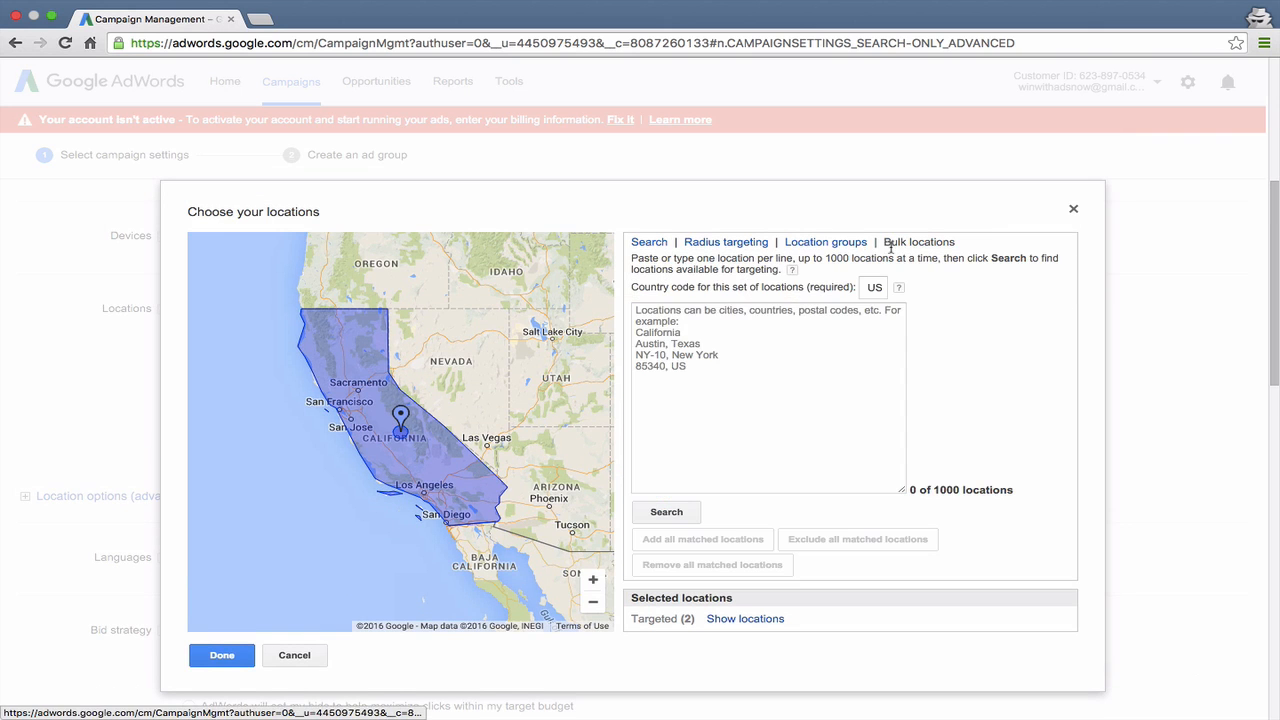
left_click(782, 343)
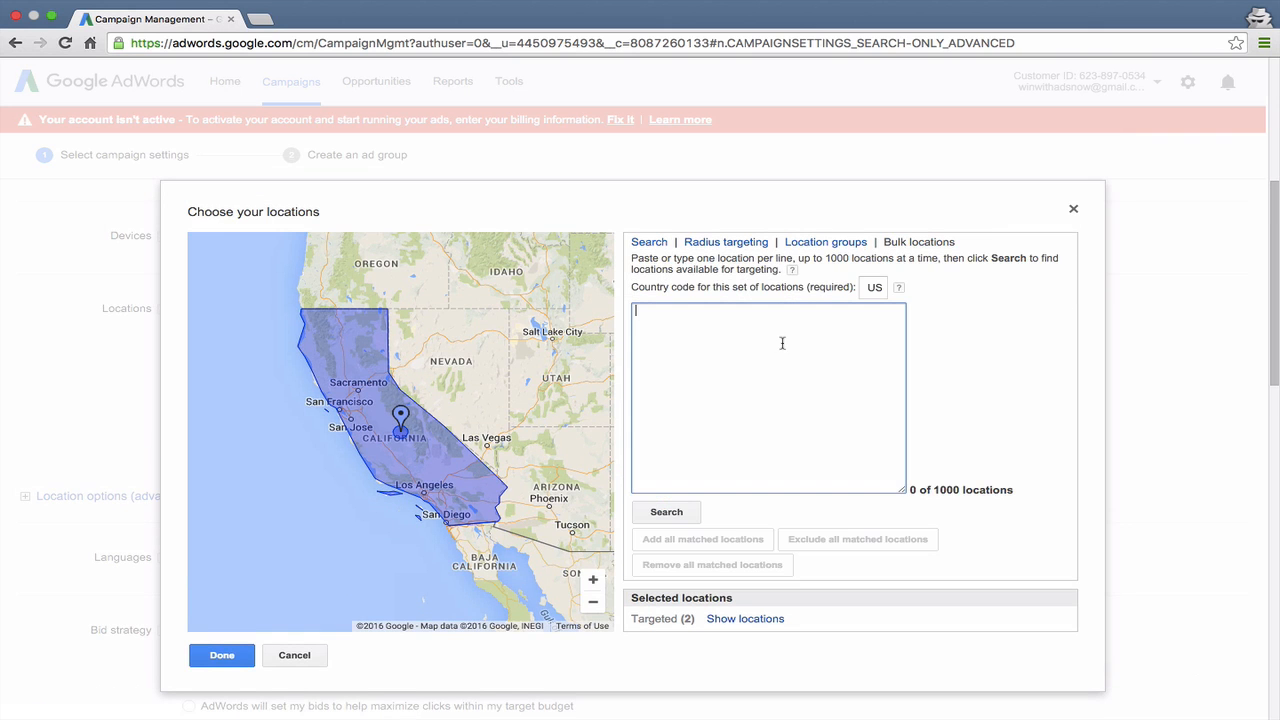
left_click(837, 246)
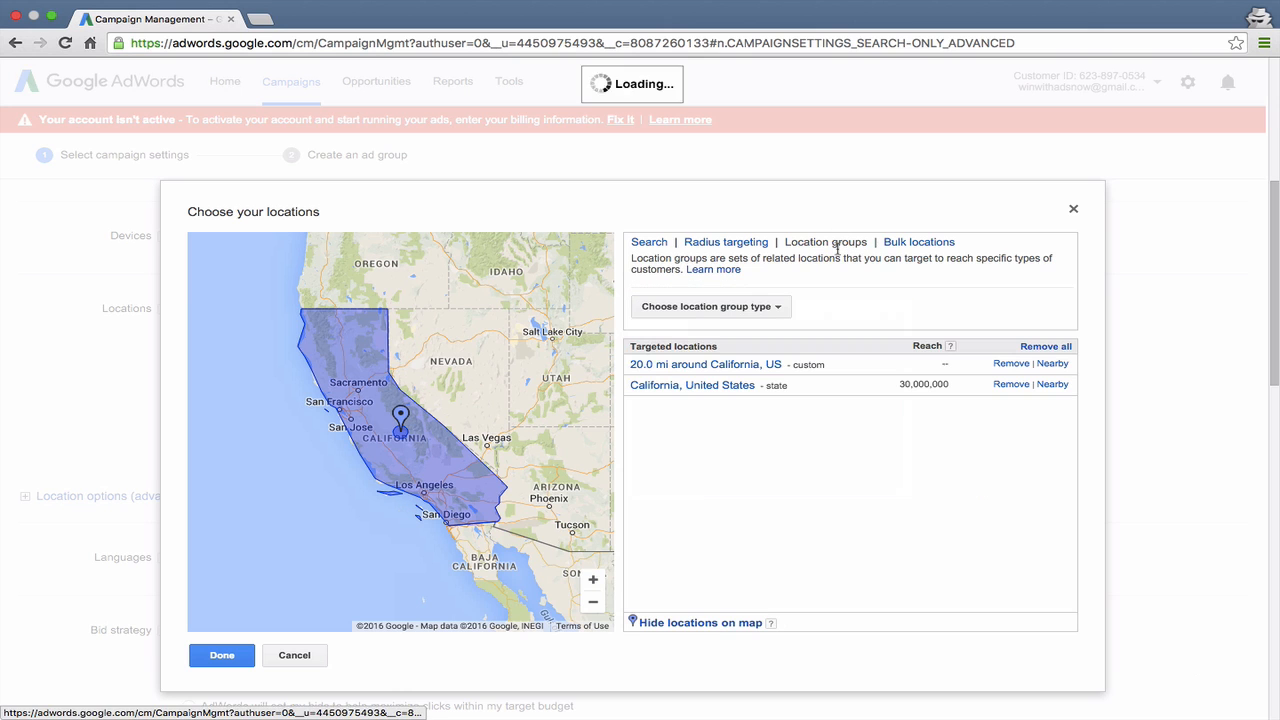
left_click(714, 316)
left_click(690, 332)
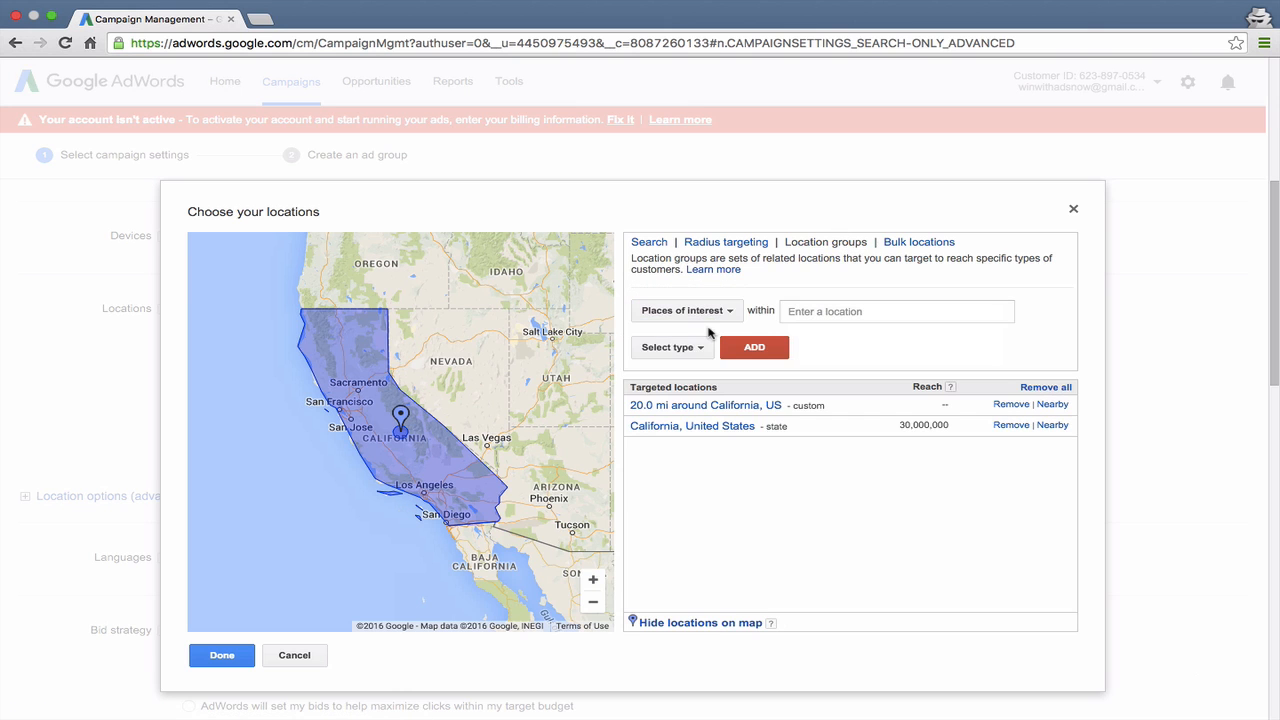
left_click(726, 320)
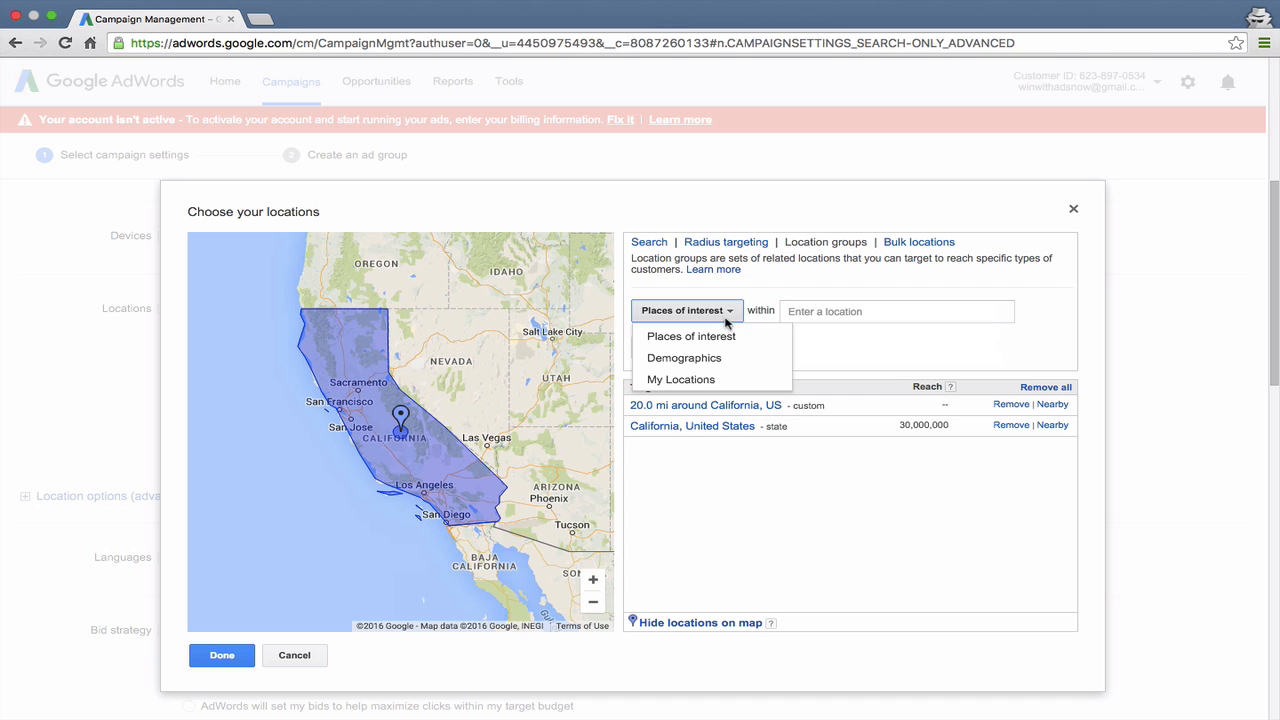
left_click(808, 313)
left_click(686, 310)
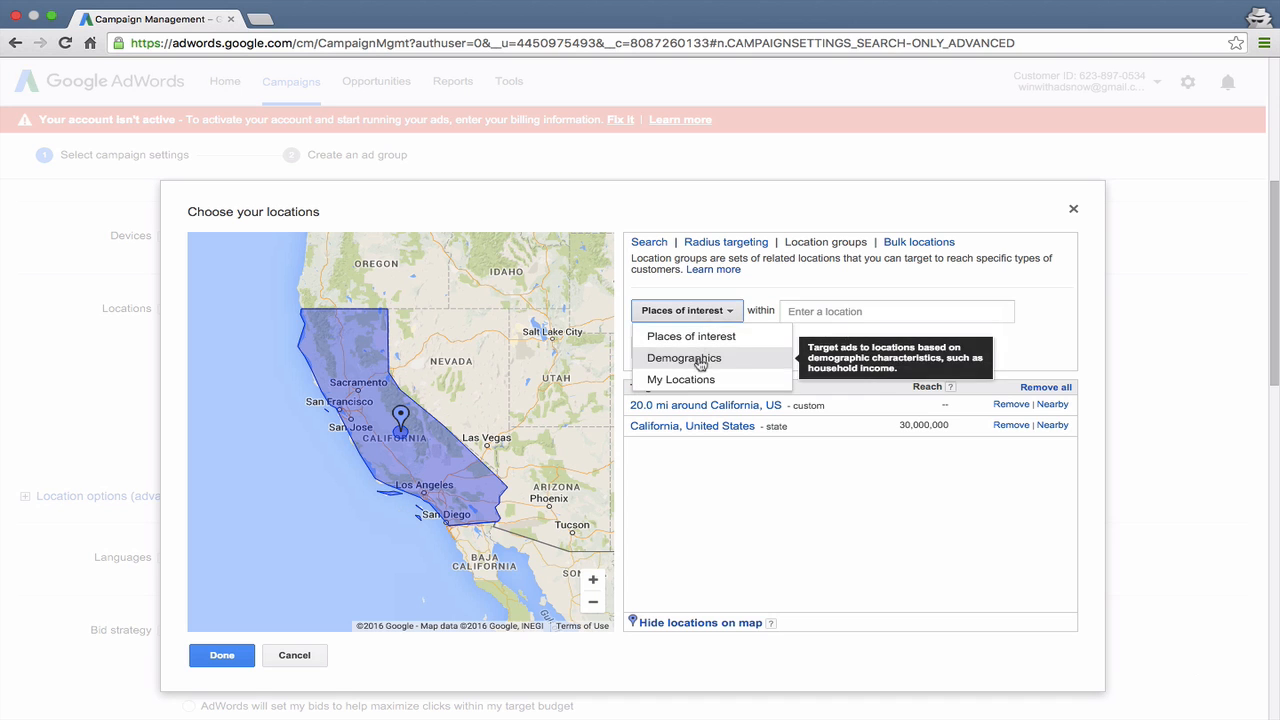
Step: Examine the Demographics location group with its household income tiers, and the My Locations option
left_click(684, 358)
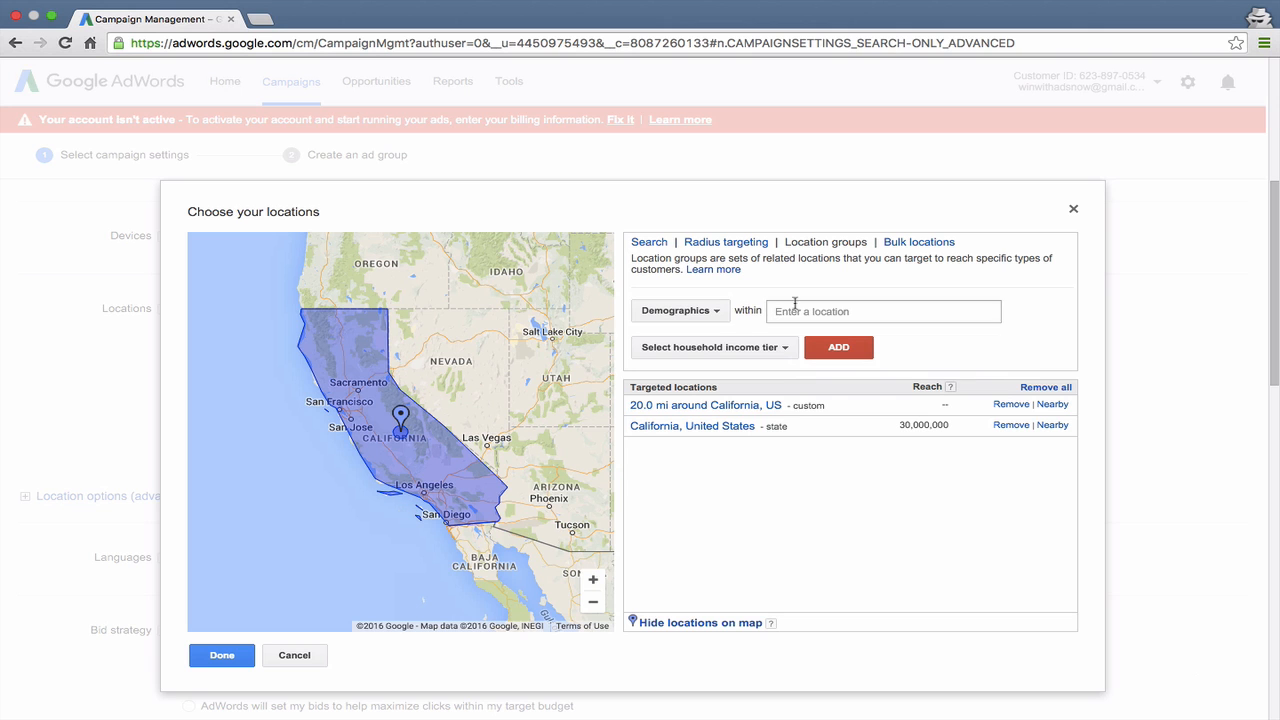
left_click(795, 306)
left_click(738, 347)
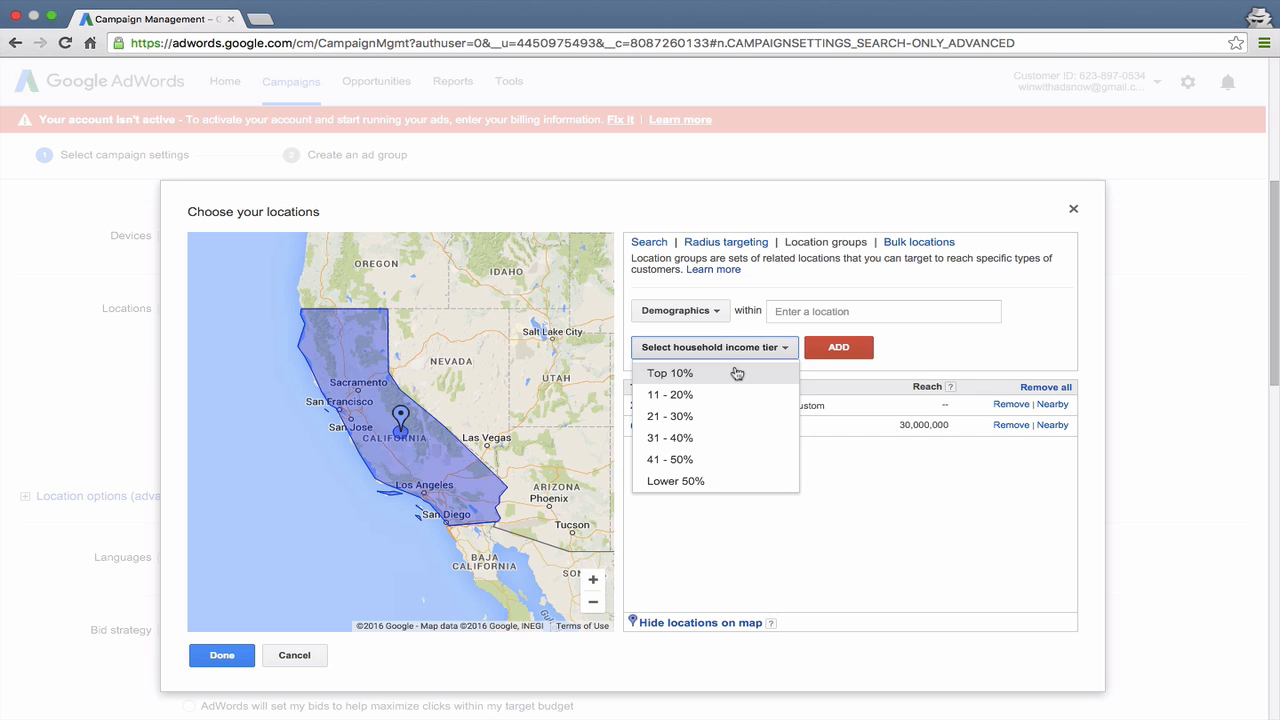
left_click(756, 303)
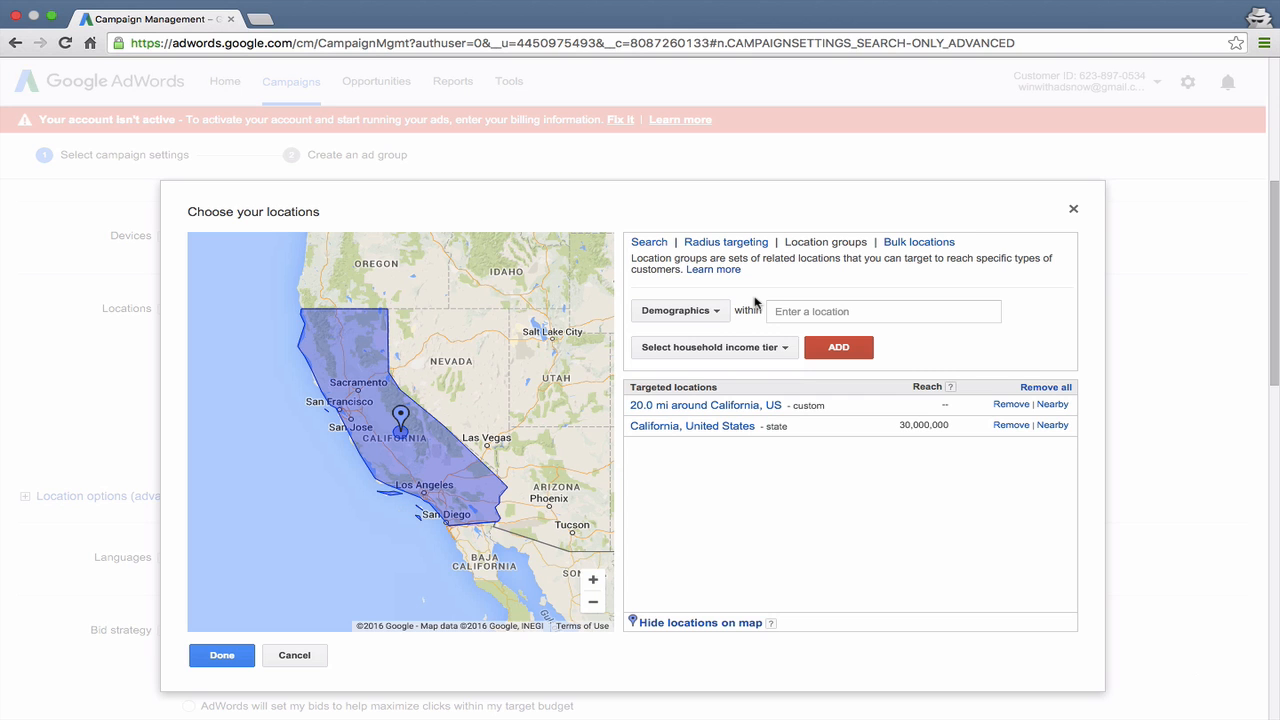
left_click(696, 312)
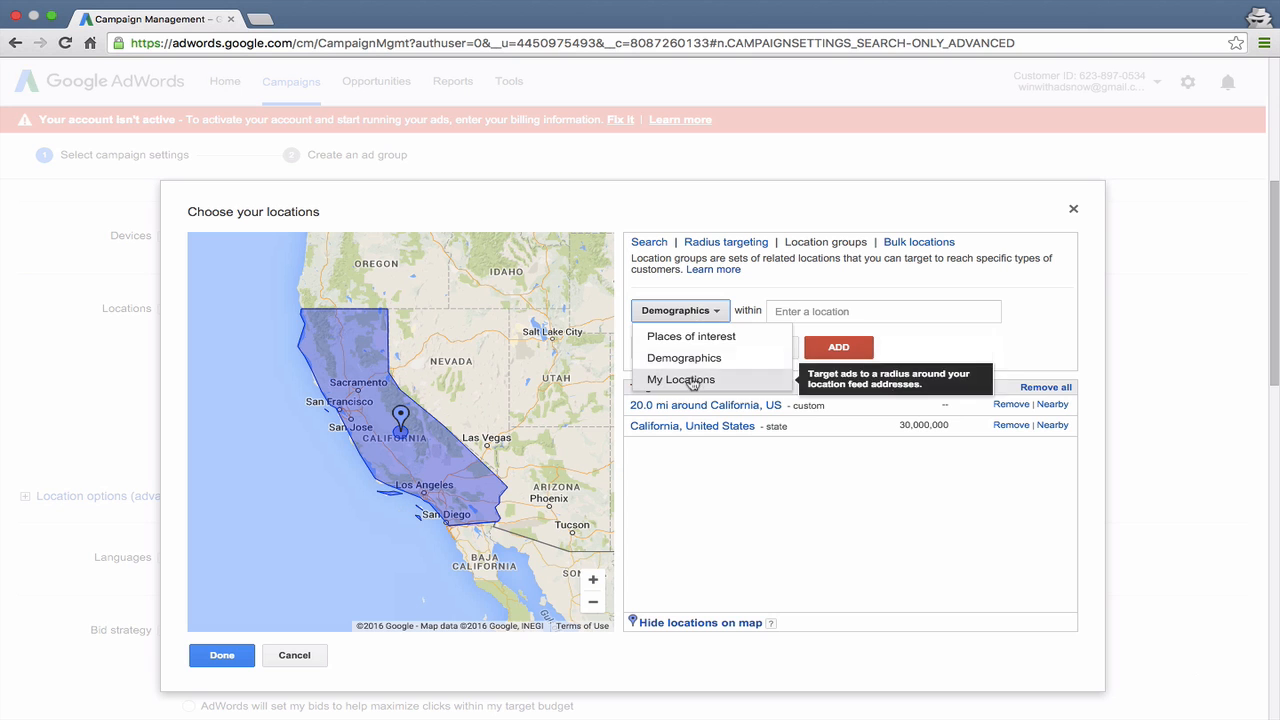
left_click(714, 310)
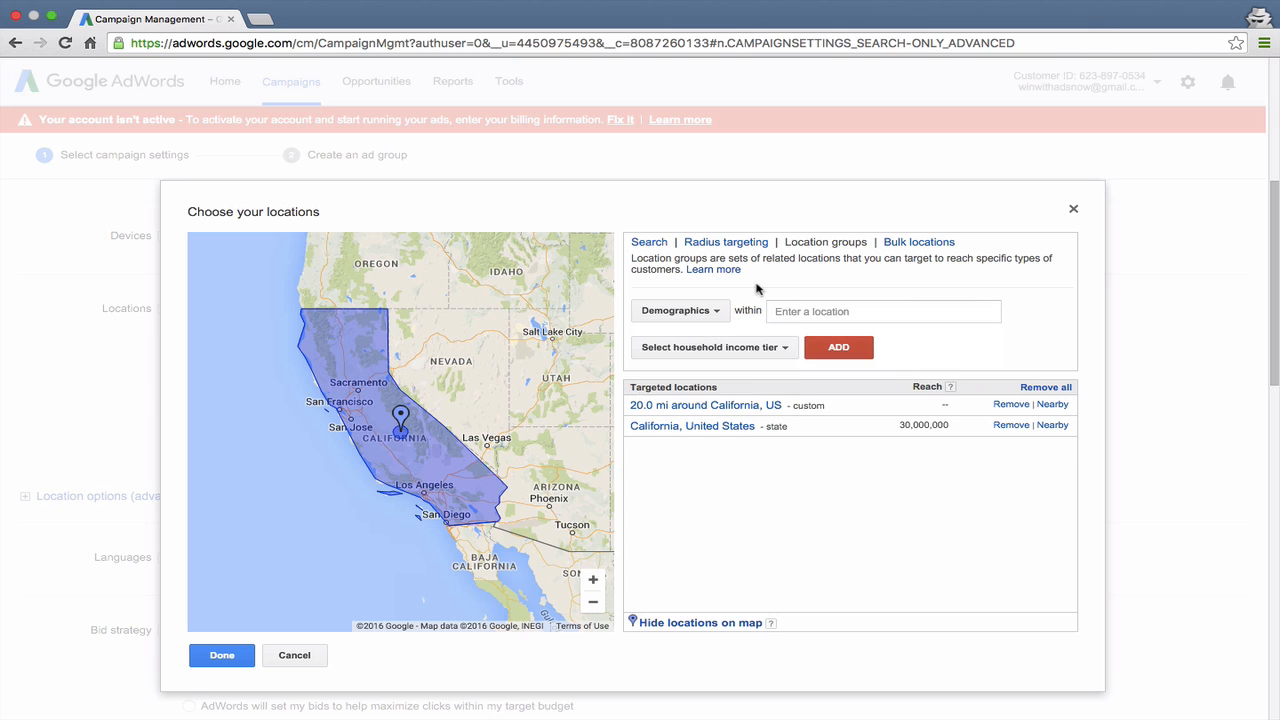
Step: Remove the 20-mile radius target around California and accept the remaining location selection
left_click(647, 243)
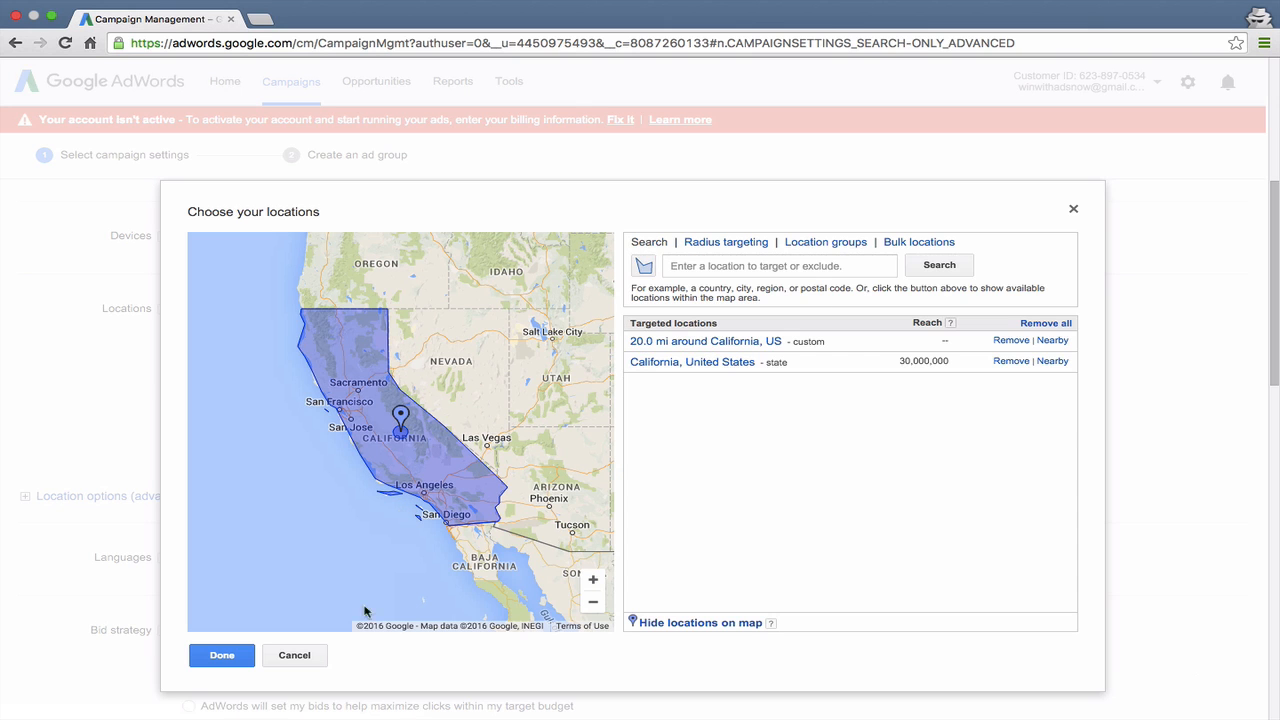
left_click(1005, 340)
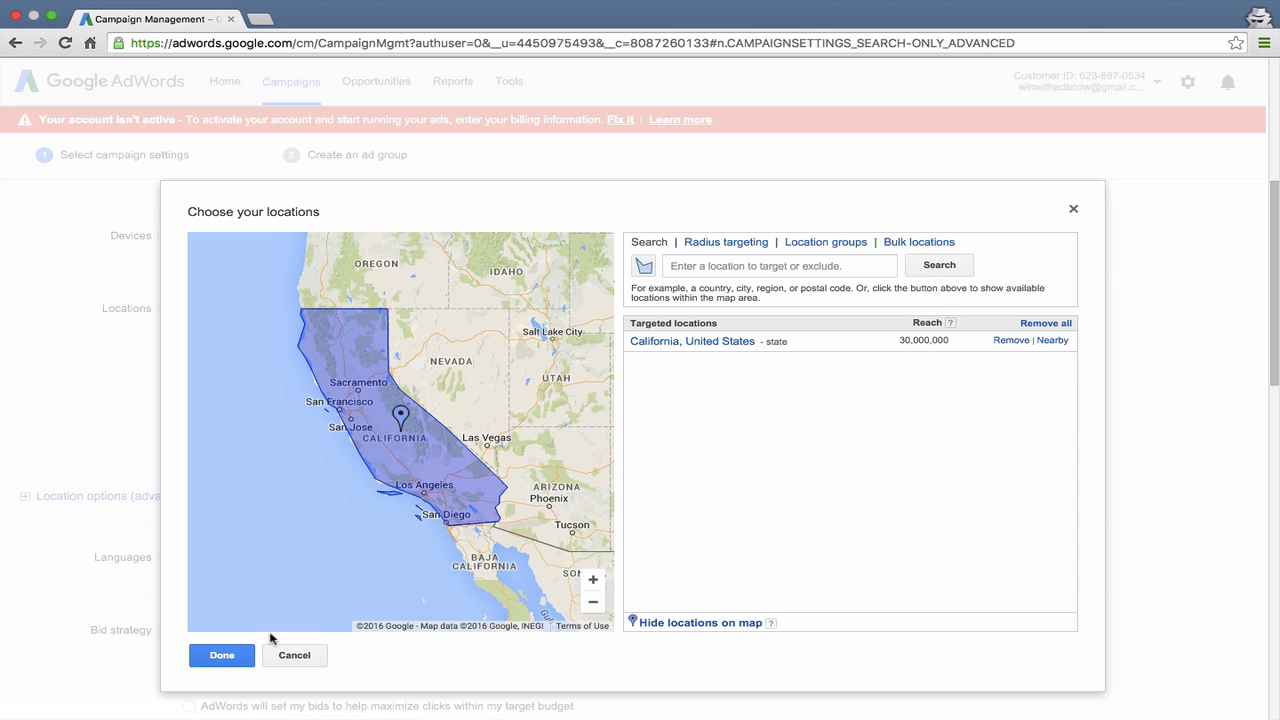
left_click(222, 655)
Step: Set the campaign's default bid to $1 and its budget to $100 per day
scroll(324, 590, "down", 5)
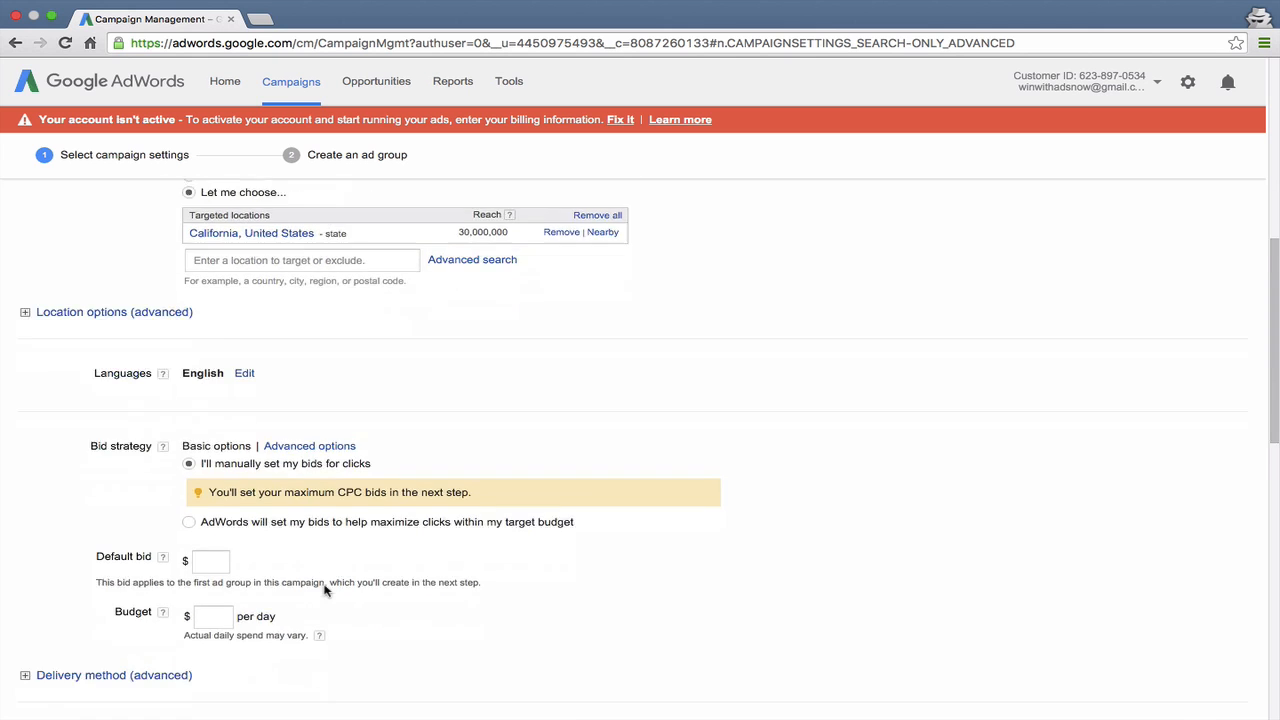
left_click(205, 481)
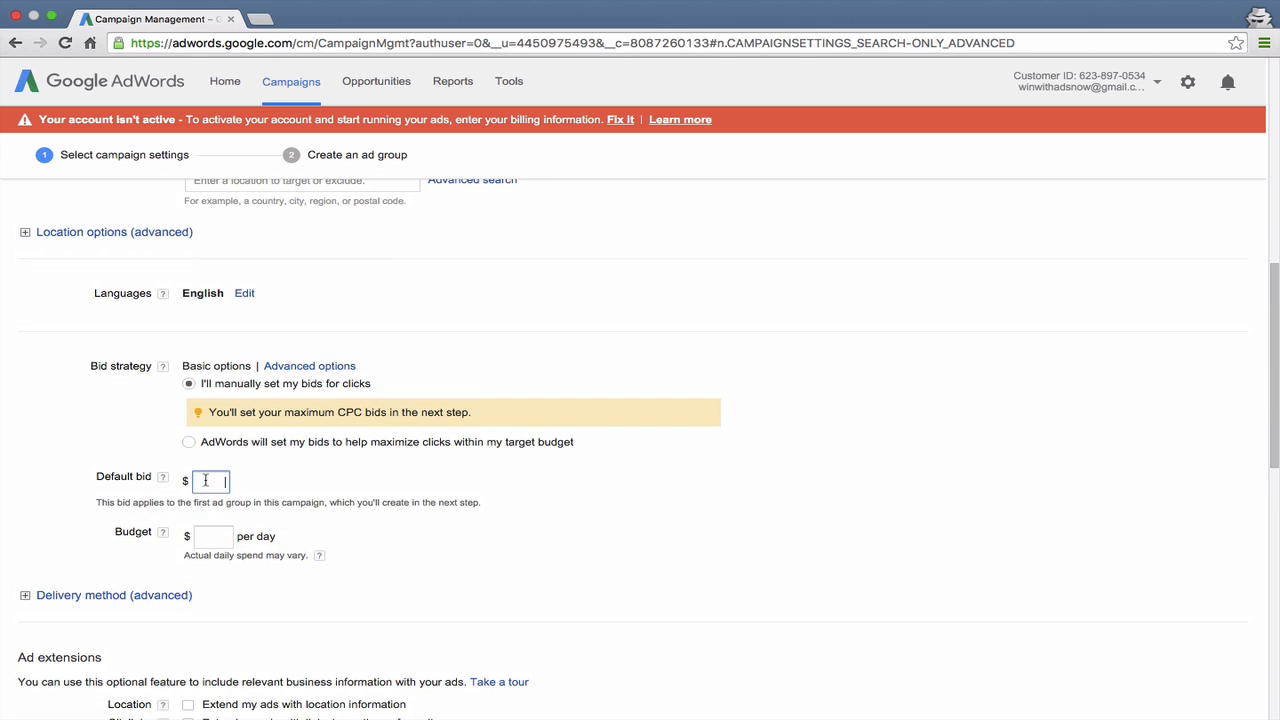
left_click(216, 538)
type("1")
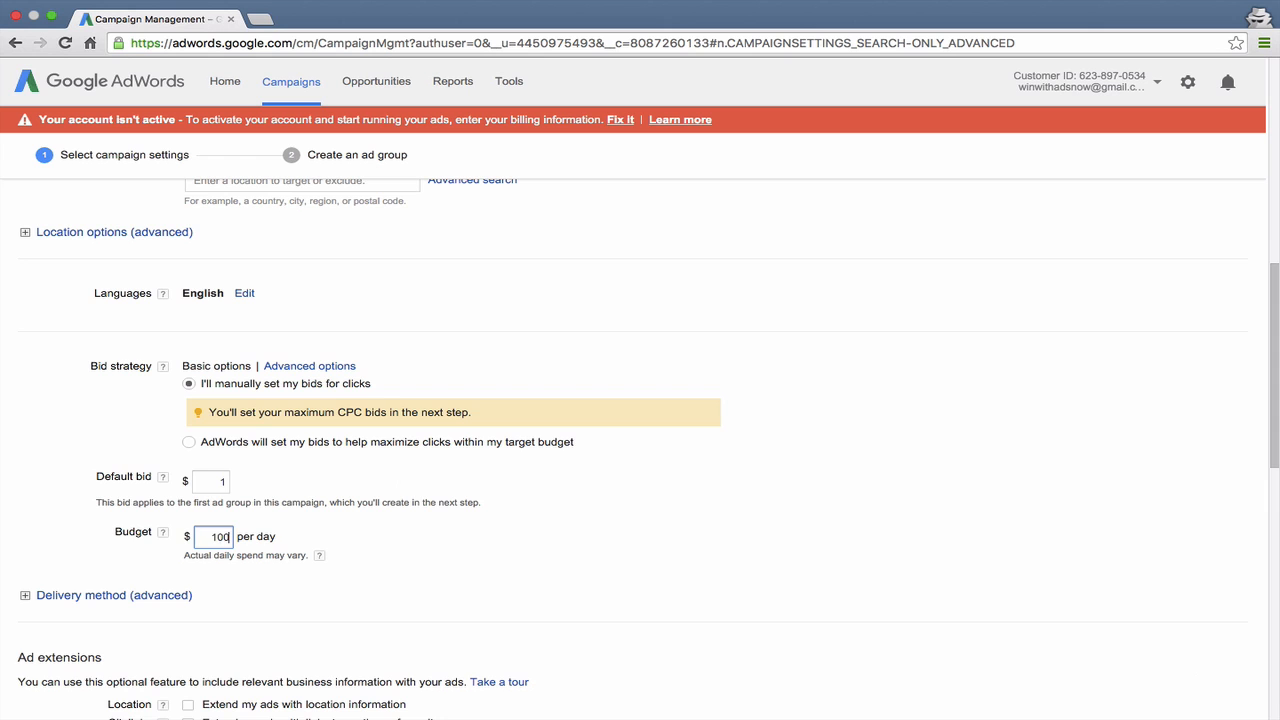
type("00")
Step: Set the campaign's advanced delivery method to Accelerated
scroll(437, 597, "down", 1)
left_click(171, 536)
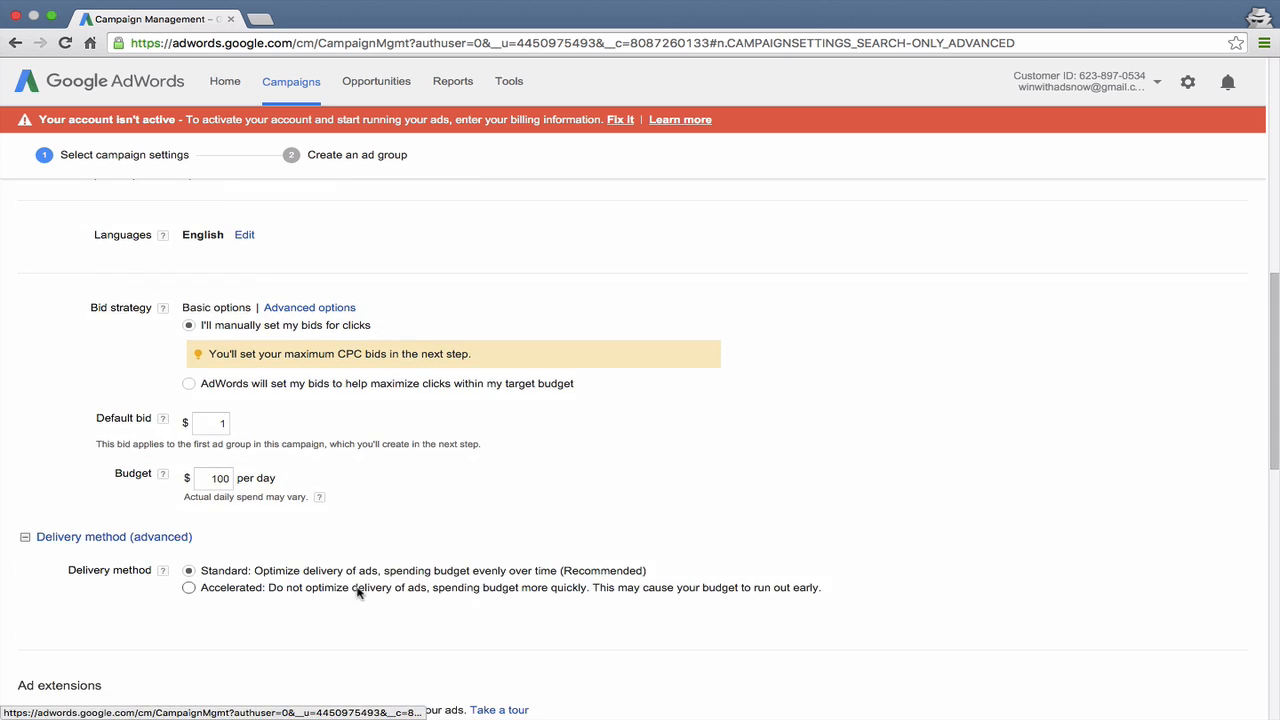
scroll(358, 592, "down", 1)
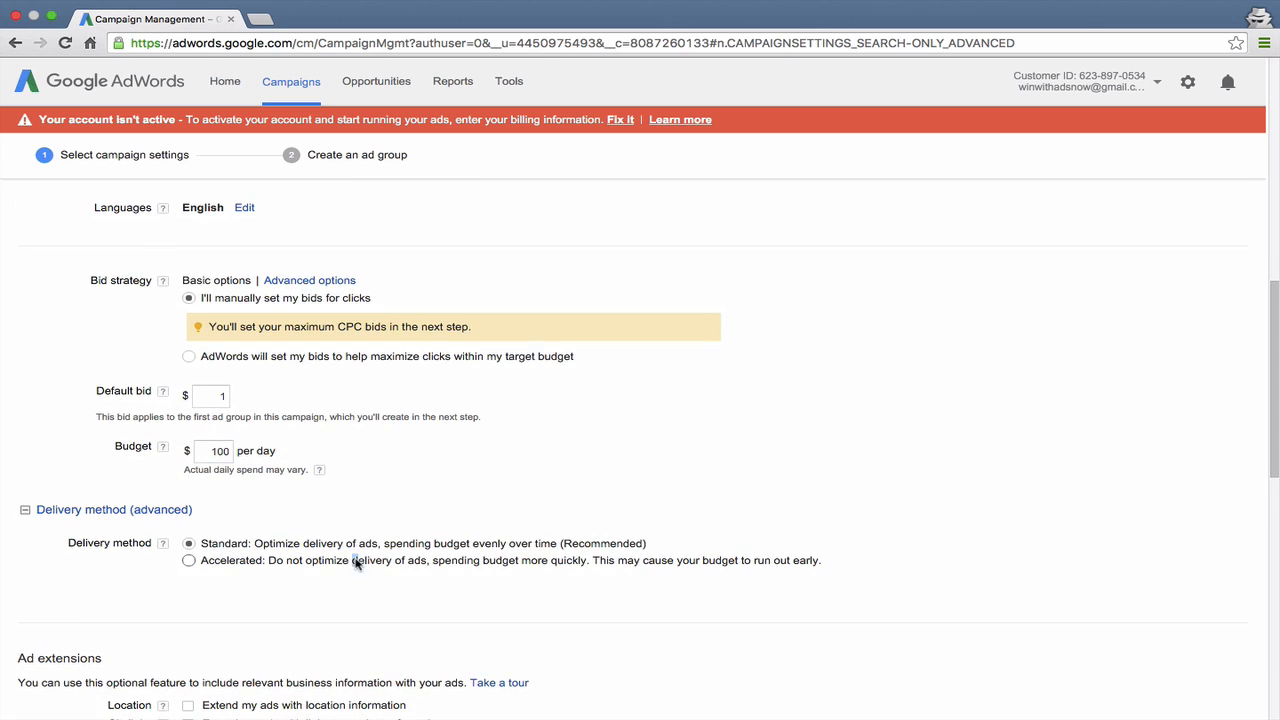
left_click(189, 560)
Step: Collapse the ad schedule settings and save the campaign to continue to ad group creation
scroll(133, 615, "down", 2)
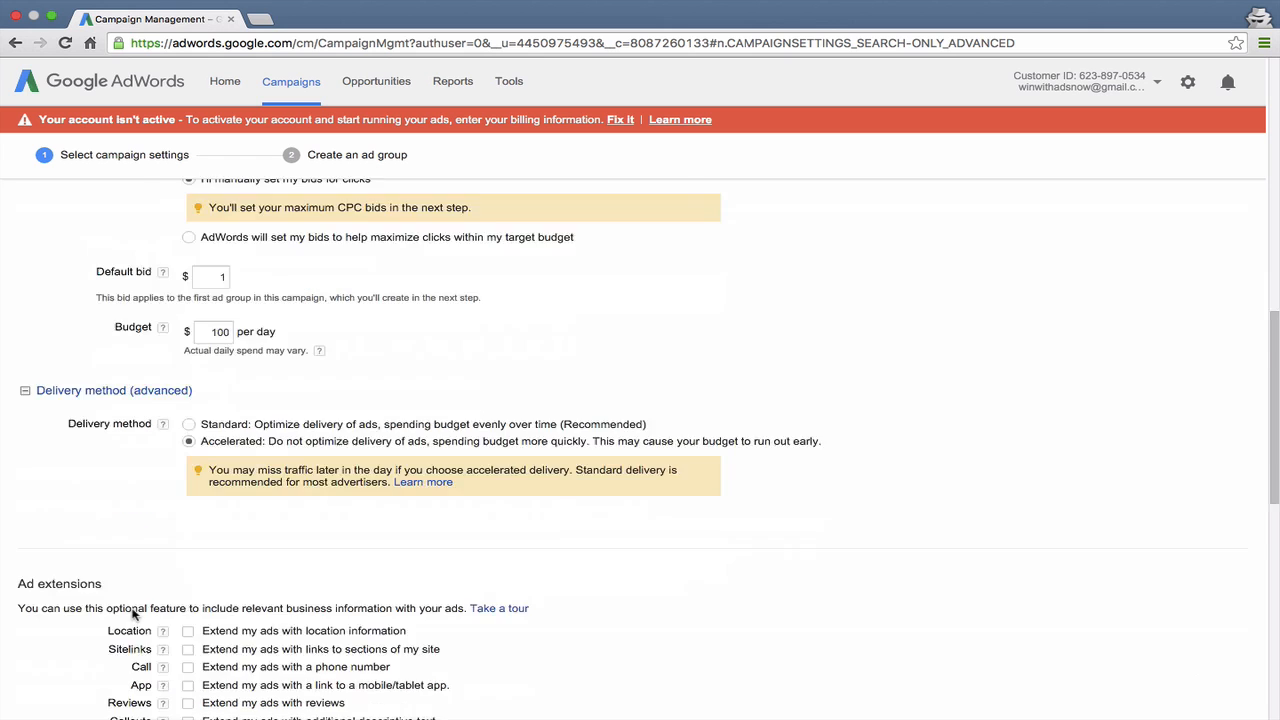
scroll(133, 615, "down", 3)
scroll(180, 577, "down", 6)
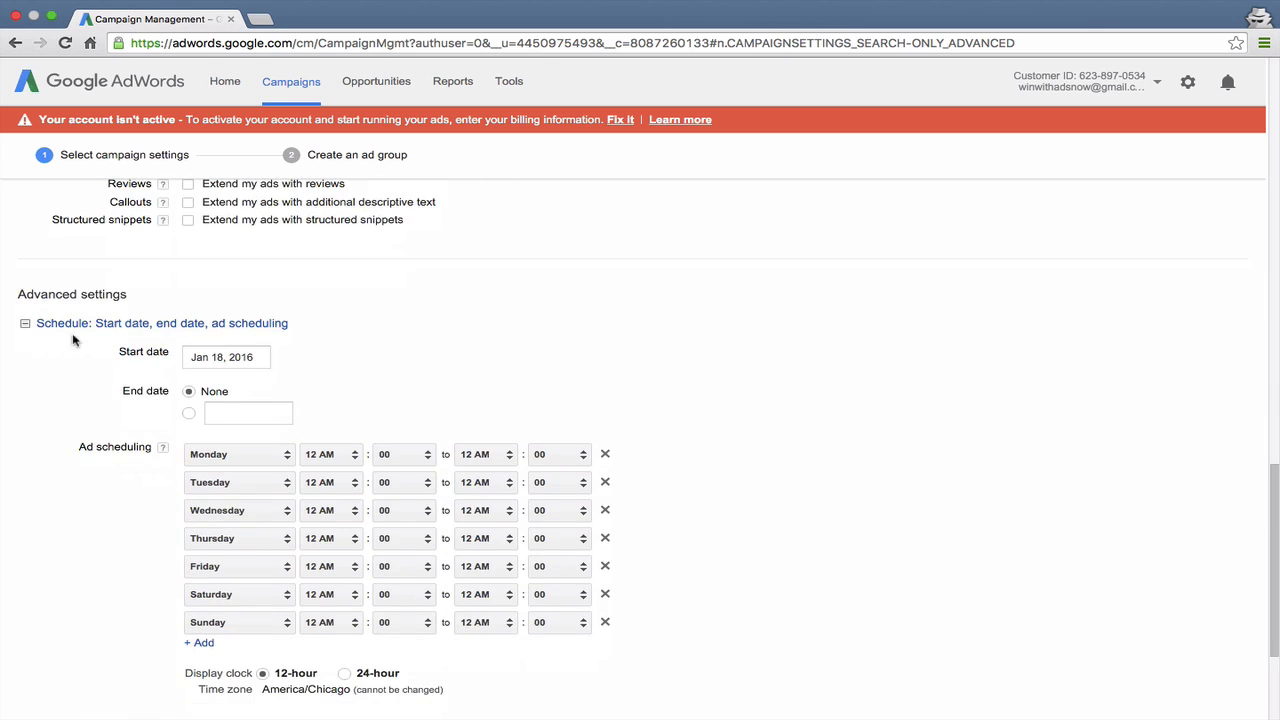
left_click(40, 323)
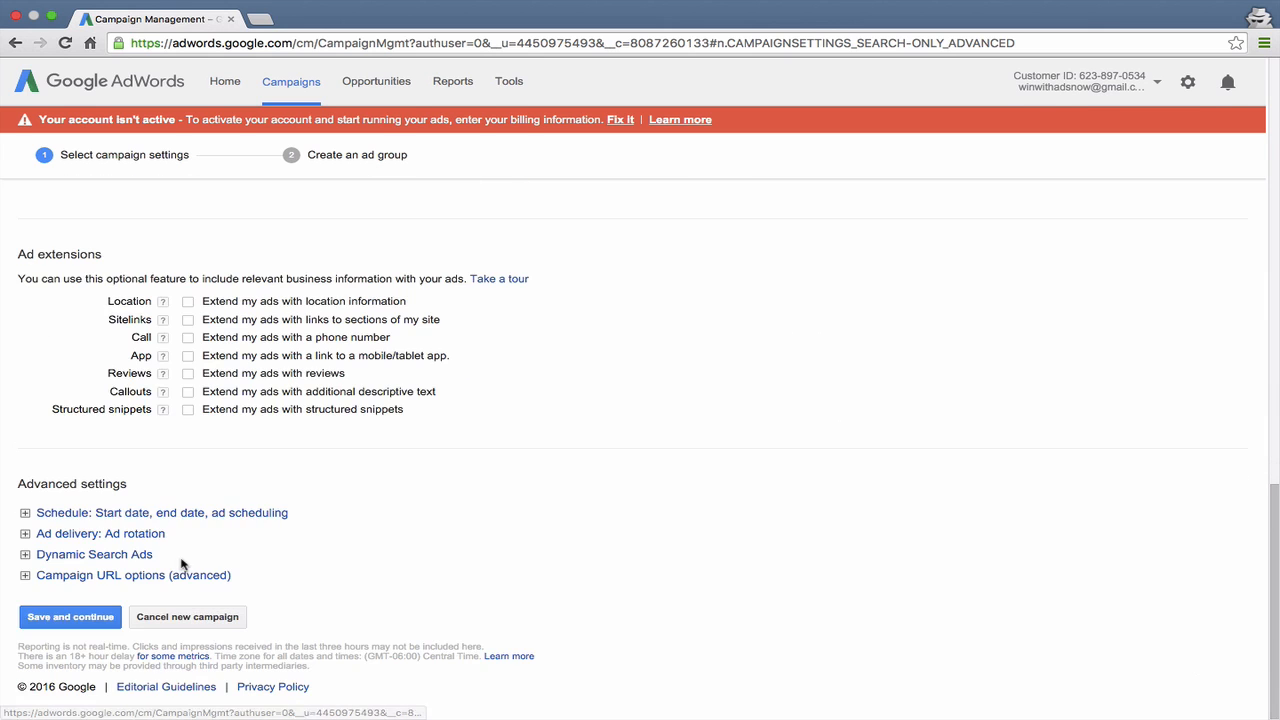
left_click(70, 617)
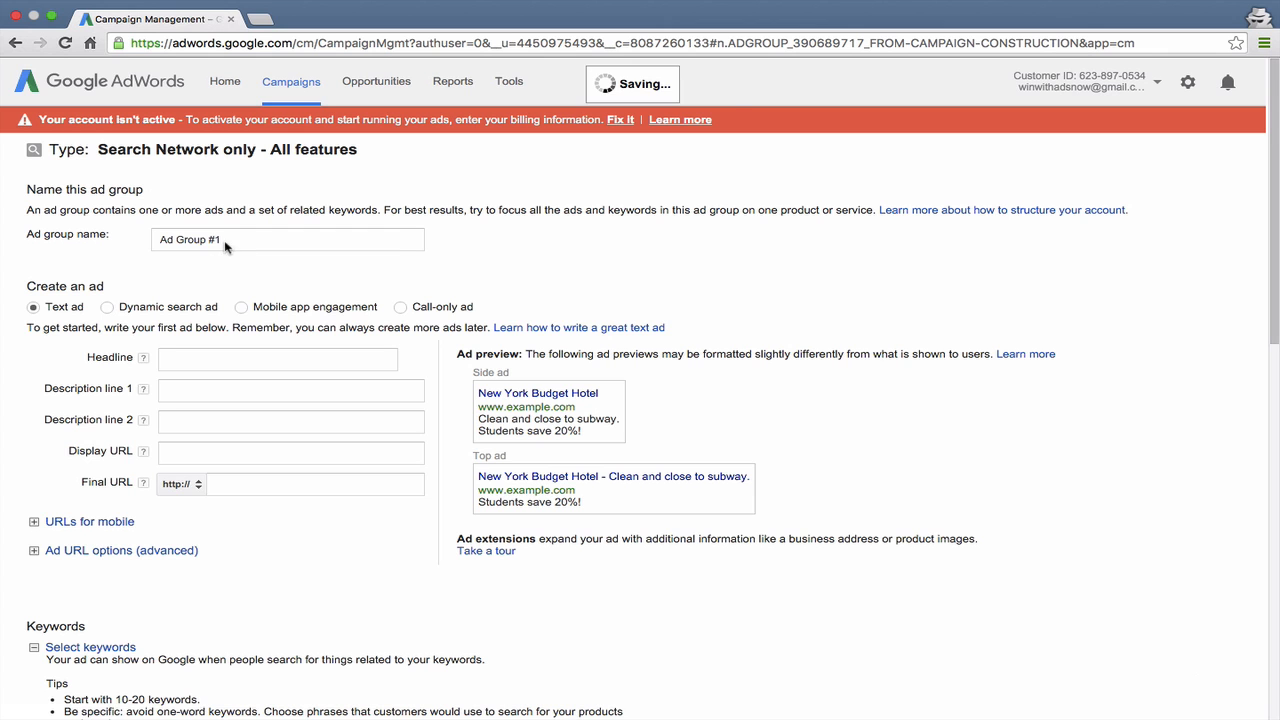
Step: Name the ad group Hawaii Umbrellas
left_click(224, 241)
key("super+a")
type("Hawai")
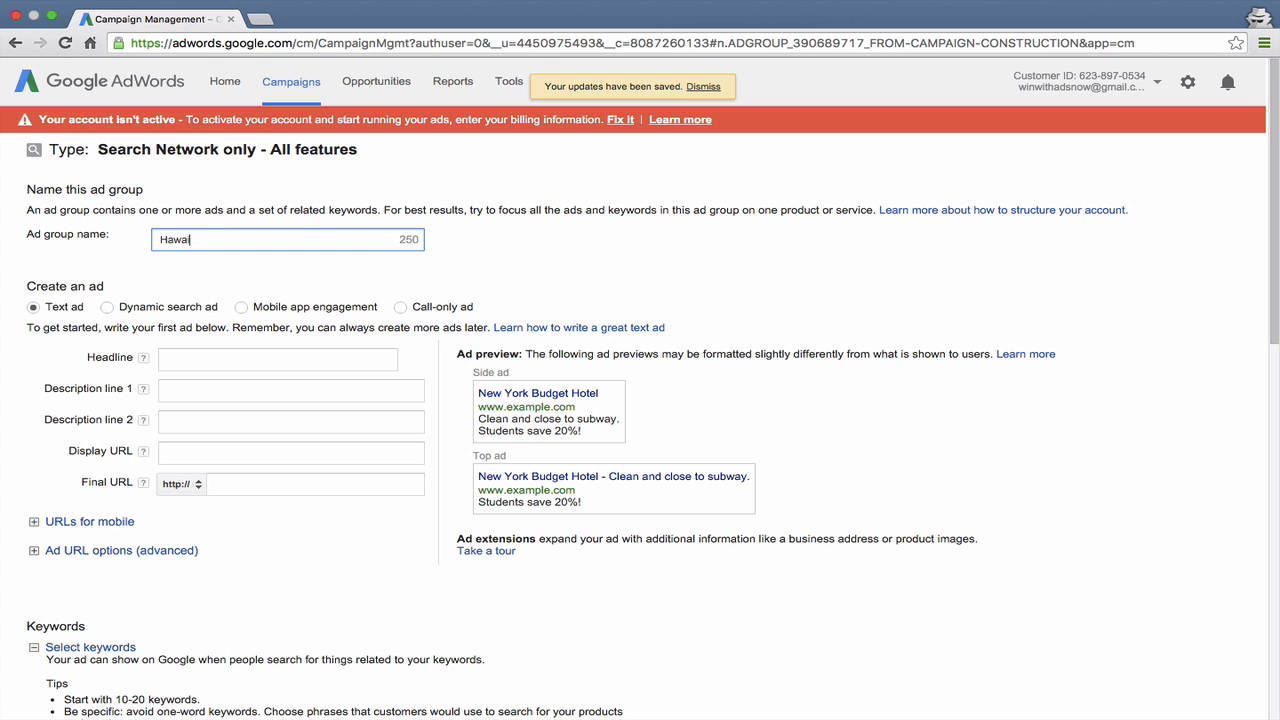
type("an")
key("super+a")
type("Hawaiaan")
key("super+a")
key("BackSpace")
type("H")
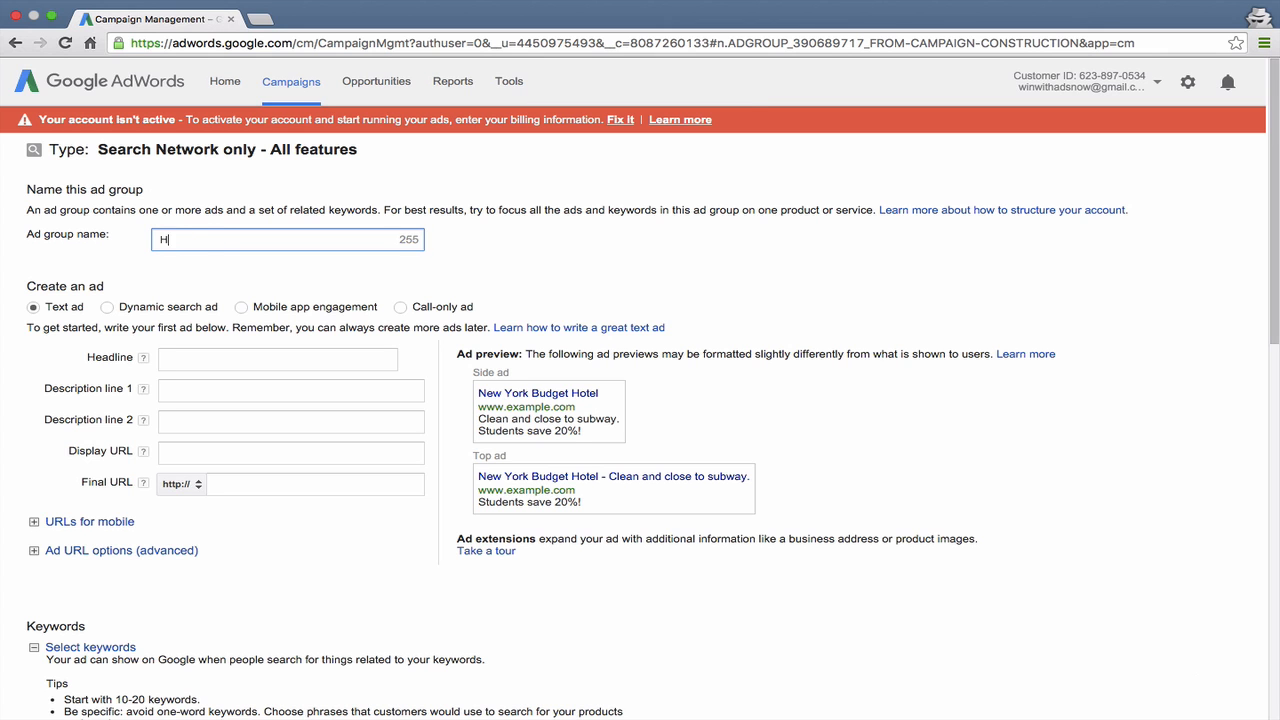
type("awaii Umbrellas")
Step: Give the text ad the headline Hawaii Umbrellas and enter Test in both description lines
left_click(215, 356)
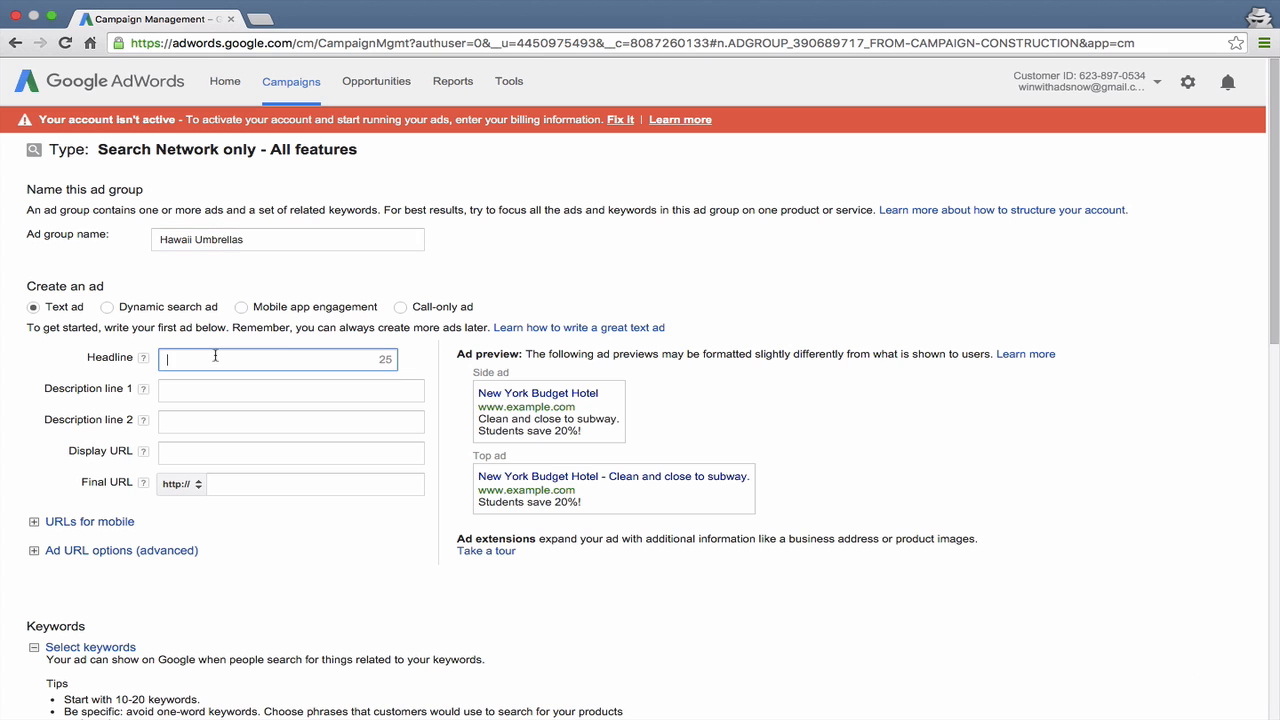
type("Hawaii ")
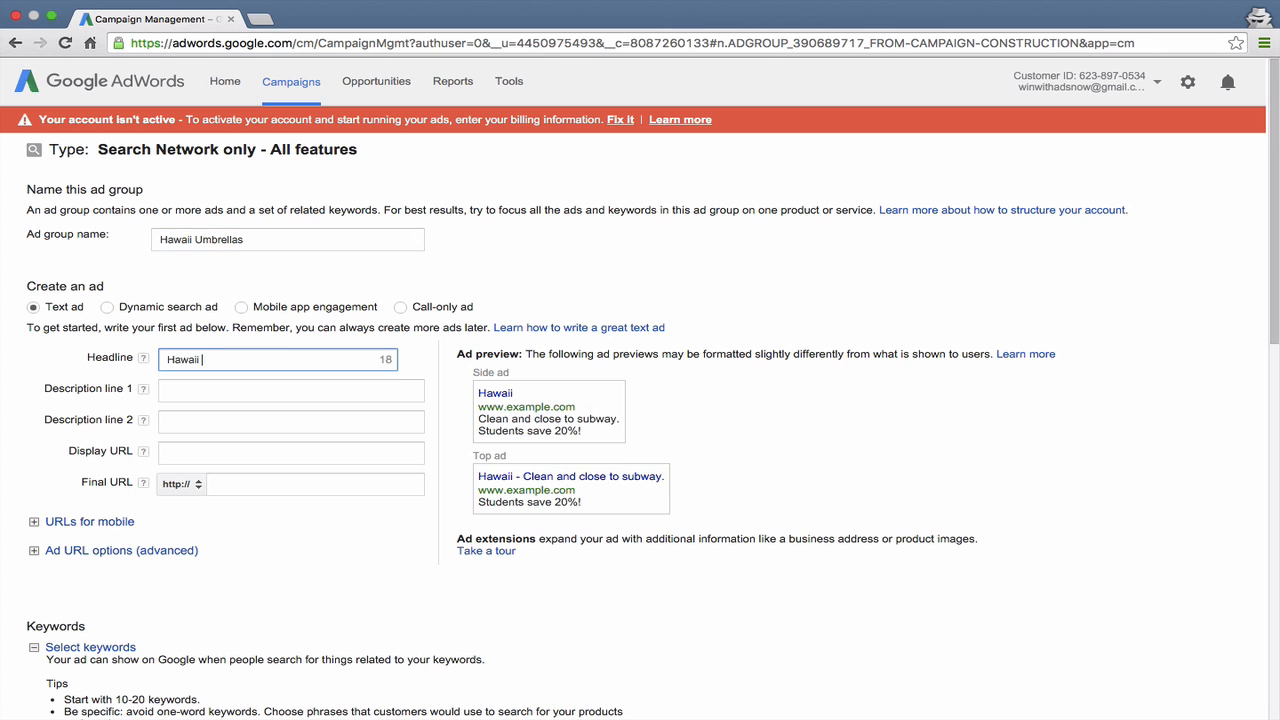
type("Umbrellas")
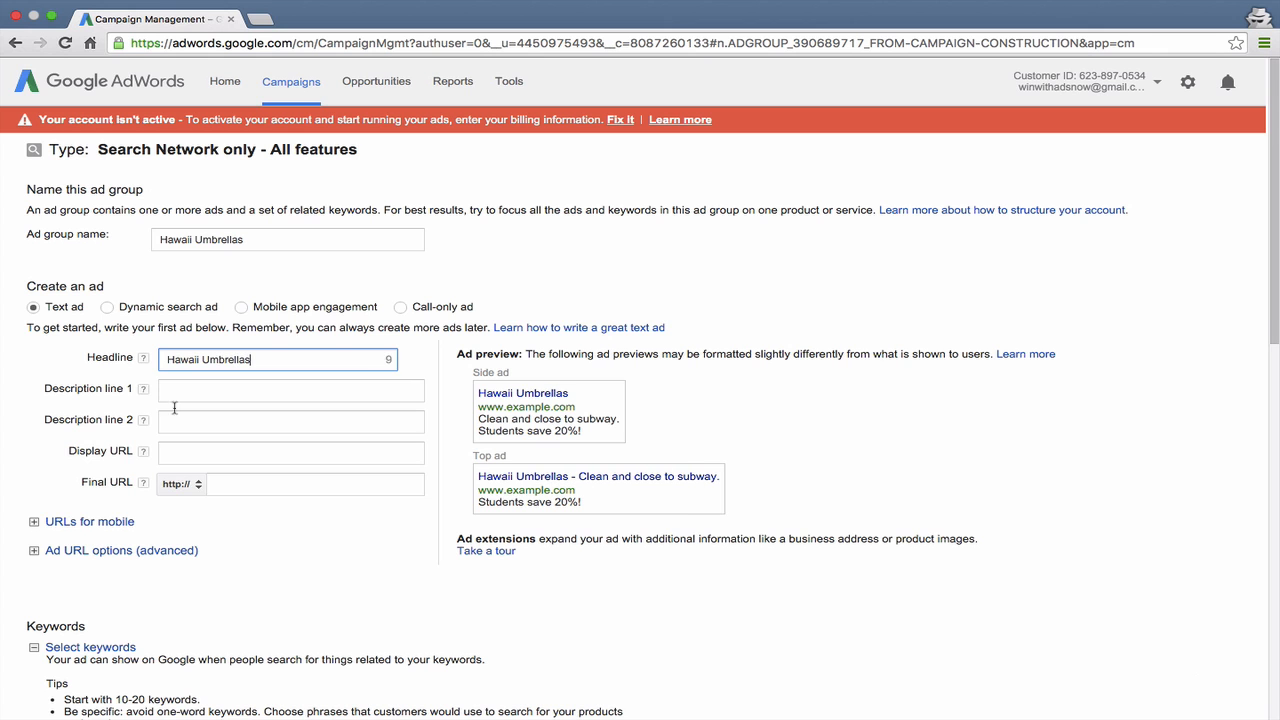
left_click(193, 395)
type("Test")
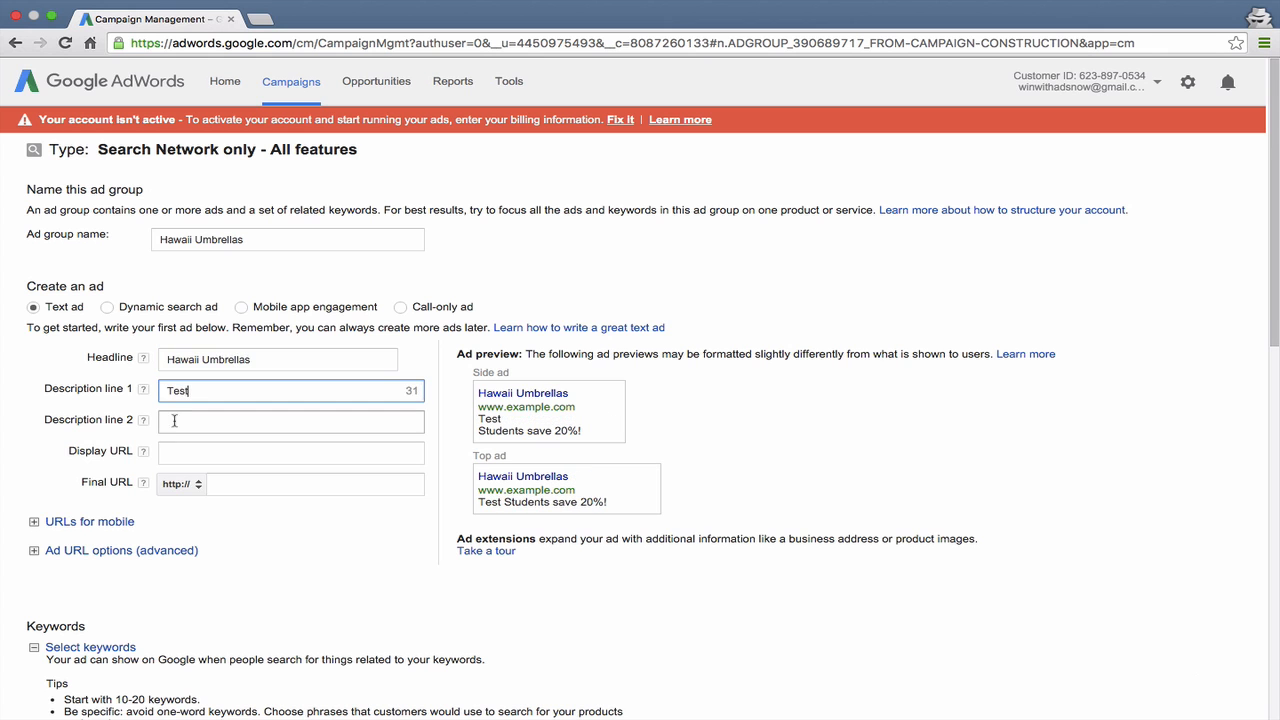
left_click(174, 420)
type("Test")
Step: Set the text ad's display URL and final URL to example.com
left_click(188, 453)
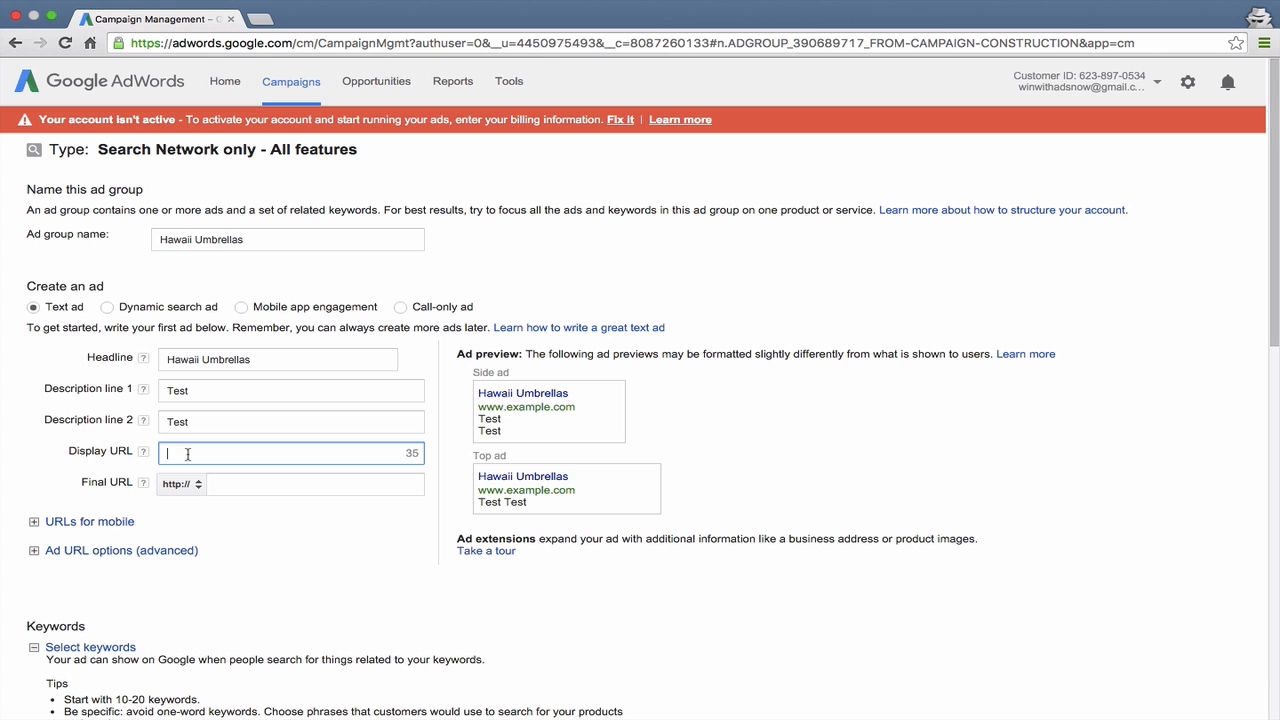
type("w")
type("xam")
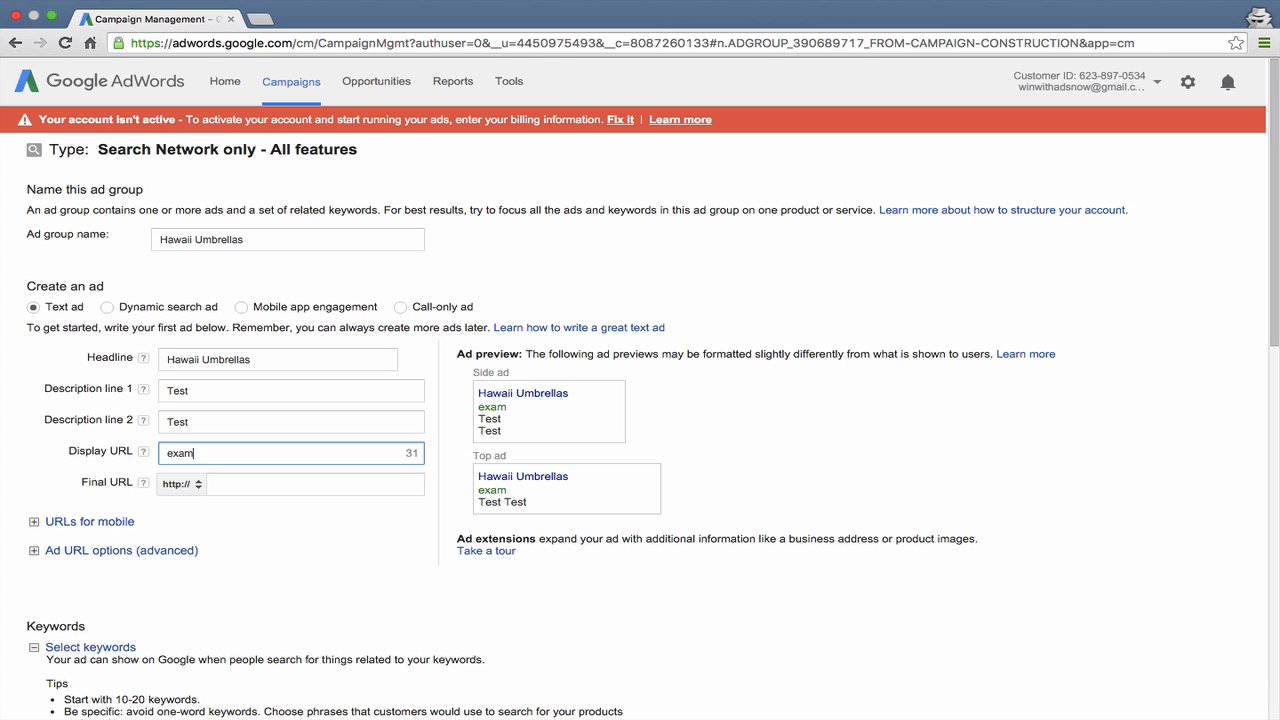
type("ple.com")
key("Tab")
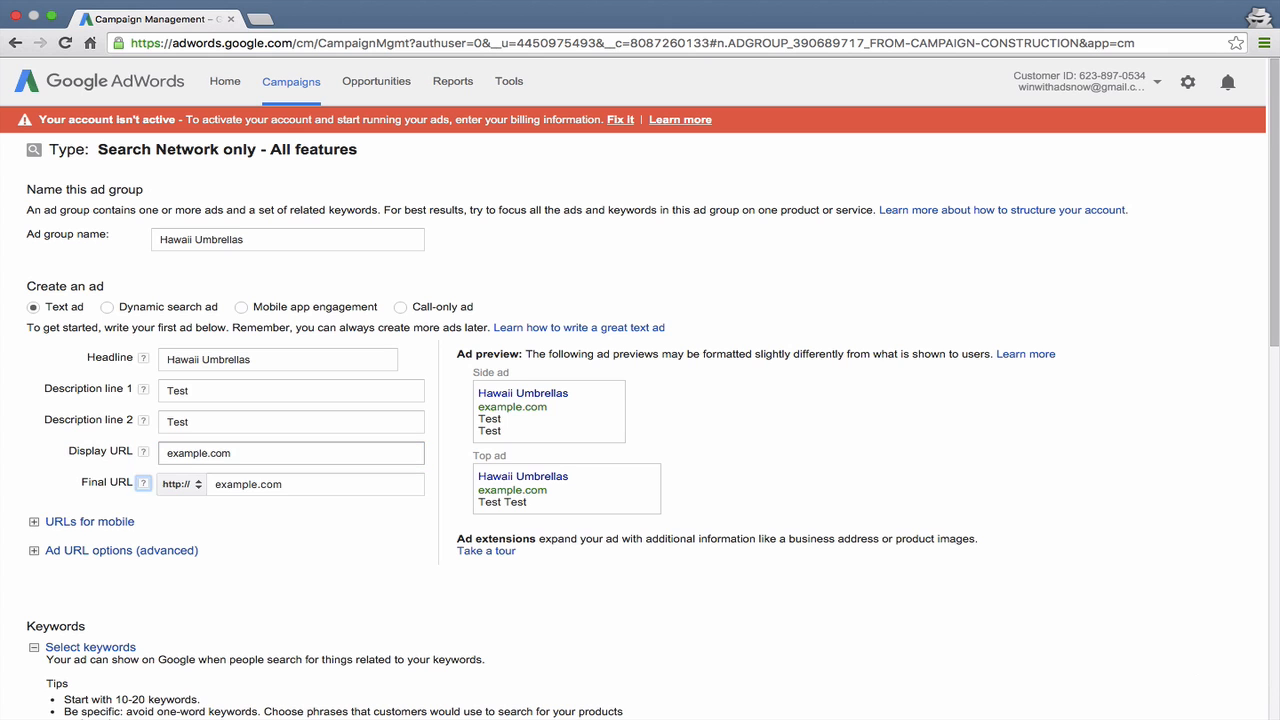
Step: Add the keyword +hawaii +umbrella and save the ad group, leaving billing setup for another time
scroll(281, 593, "down", 5)
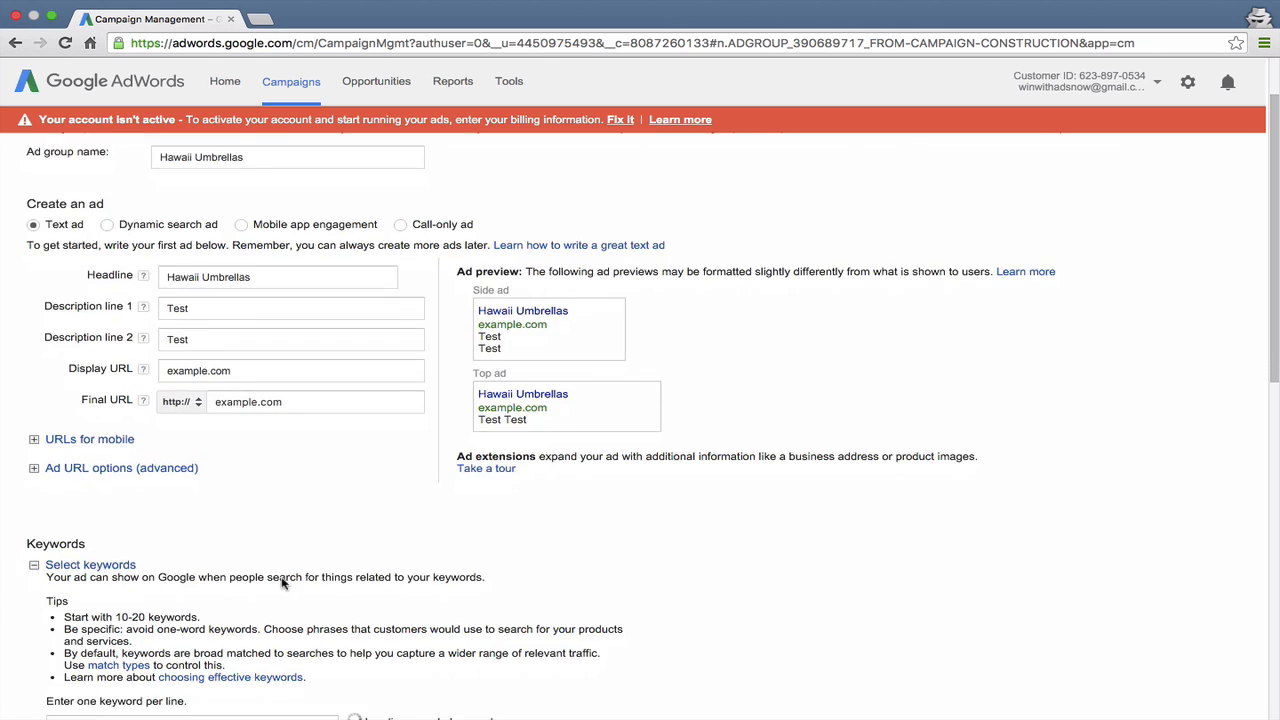
scroll(281, 578, "down", 2)
left_click(253, 548)
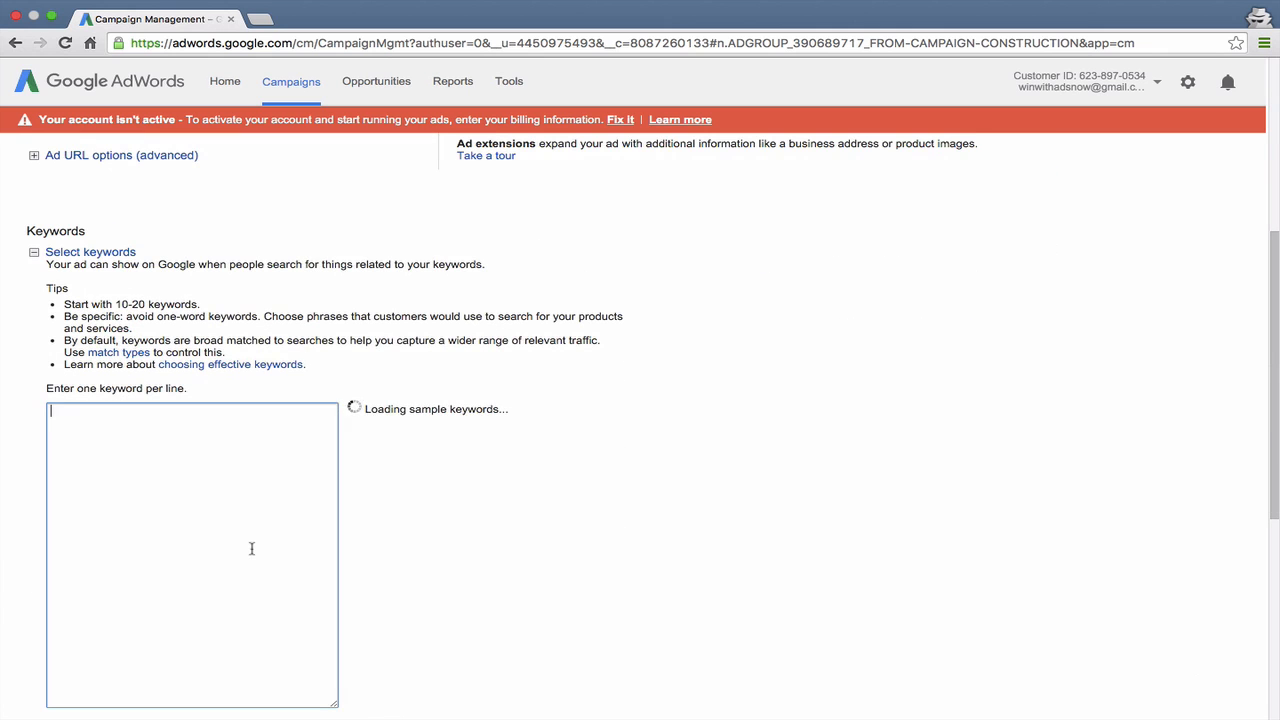
type("+ha")
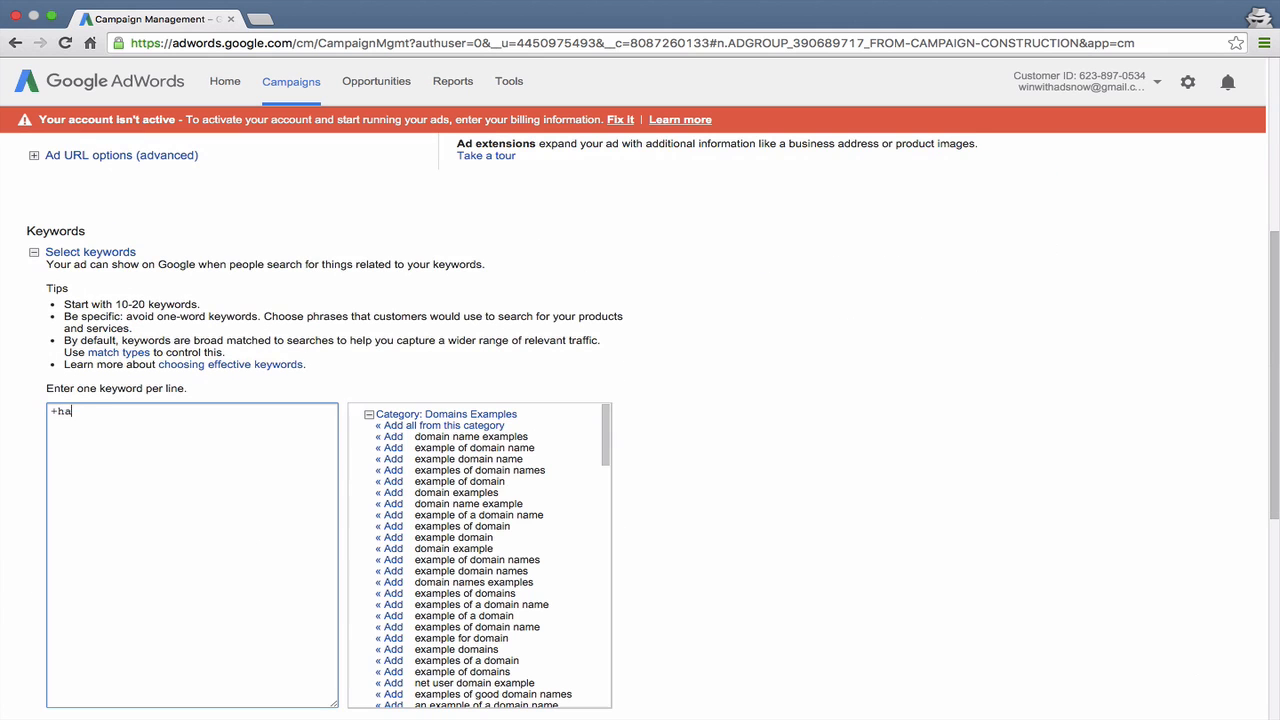
type("waii +umbrella")
scroll(235, 403, "down", 8)
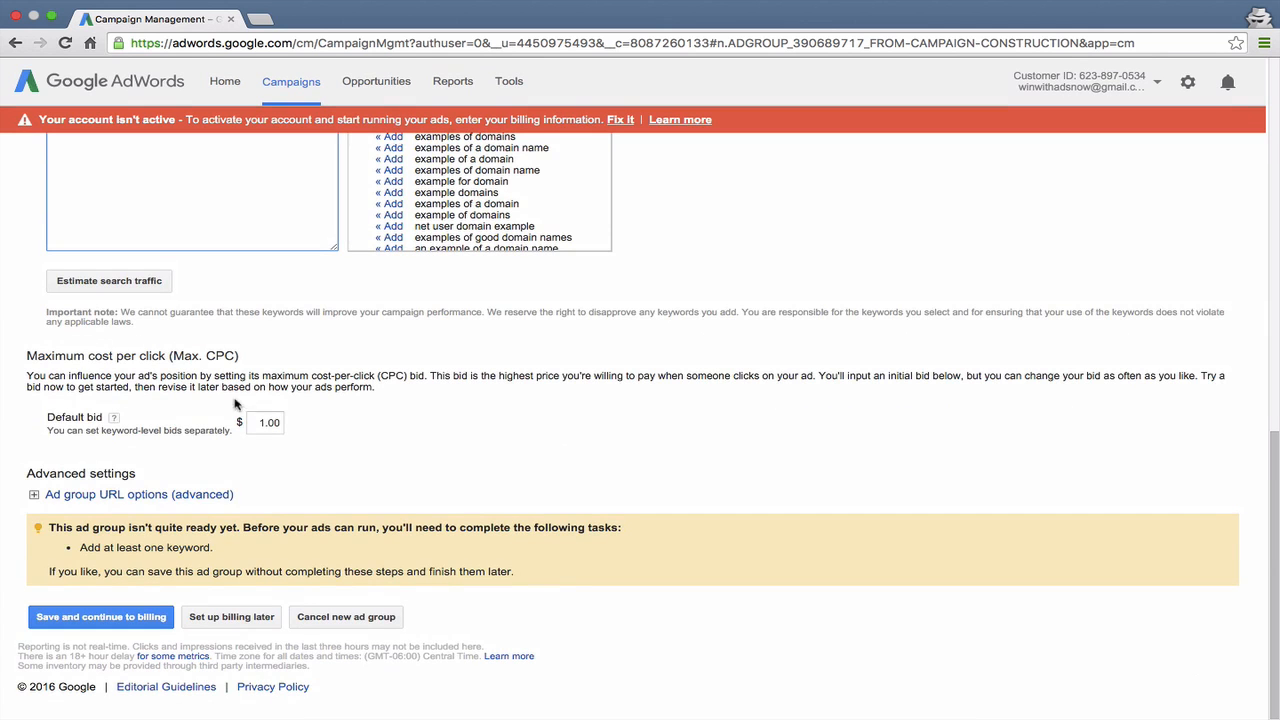
left_click(200, 619)
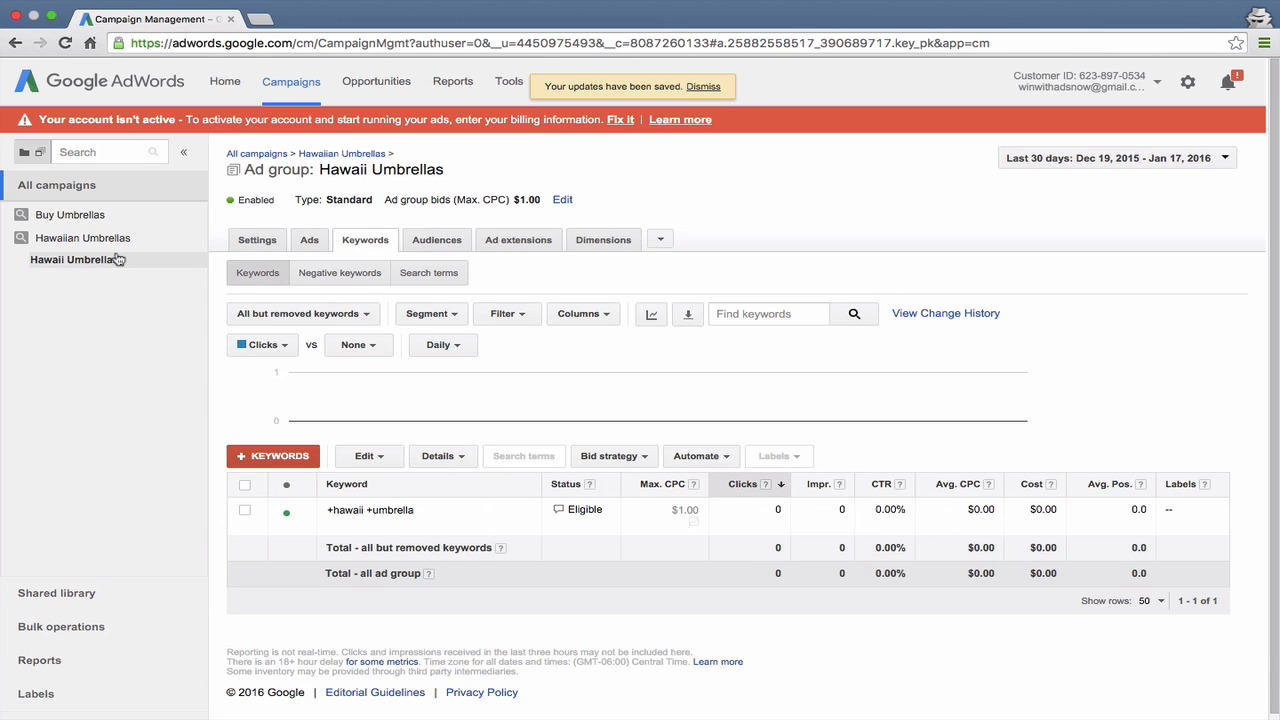
Step: Review the list of all campaigns and open the Hawaiian Umbrellas campaign
left_click(110, 189)
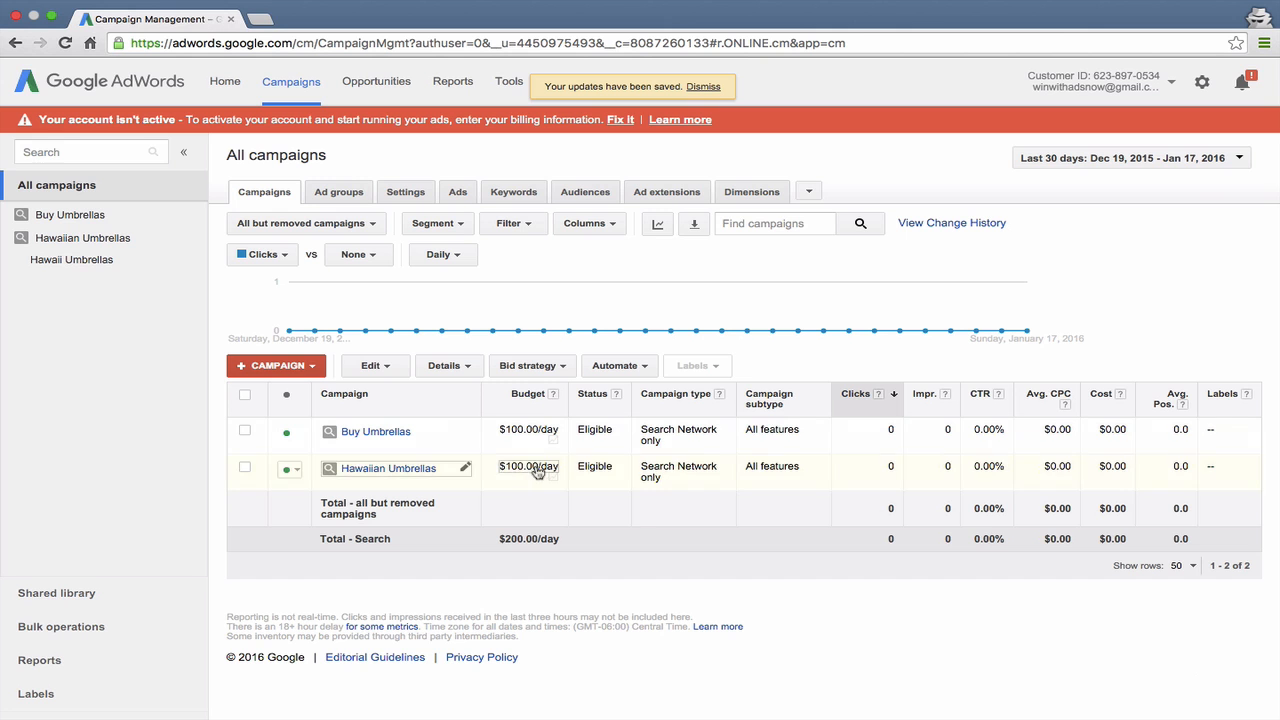
left_click(380, 471)
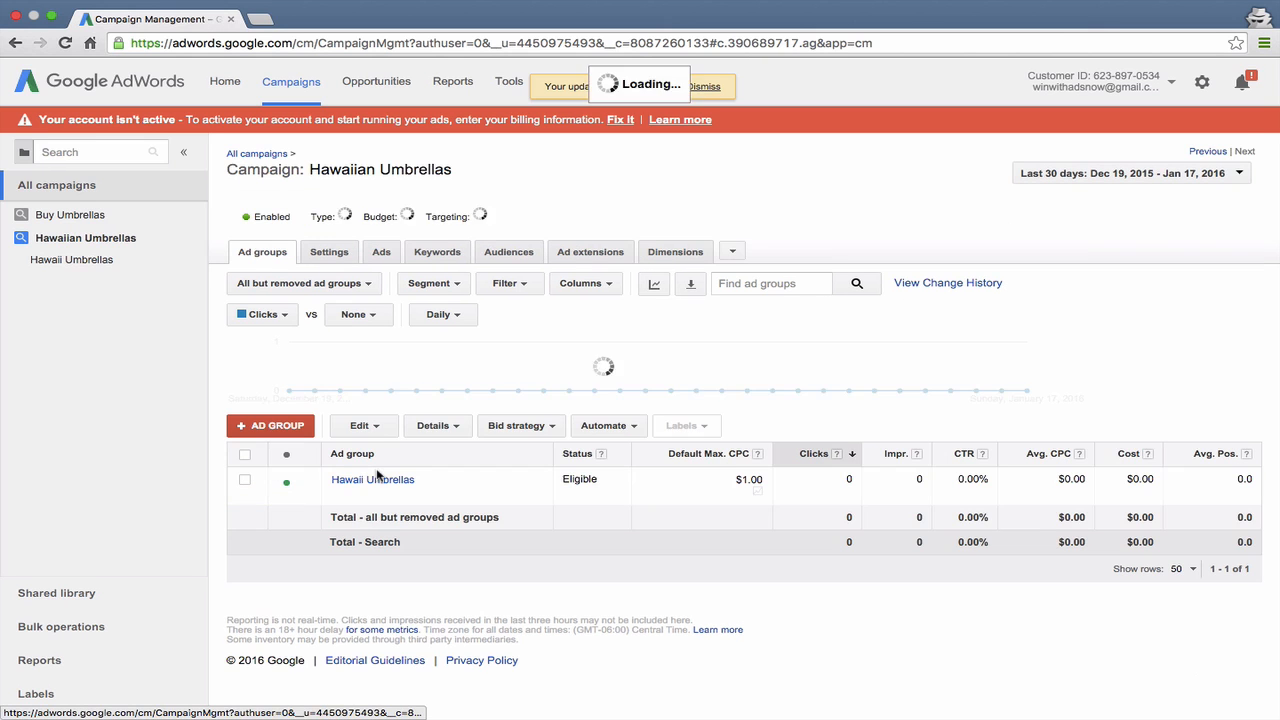